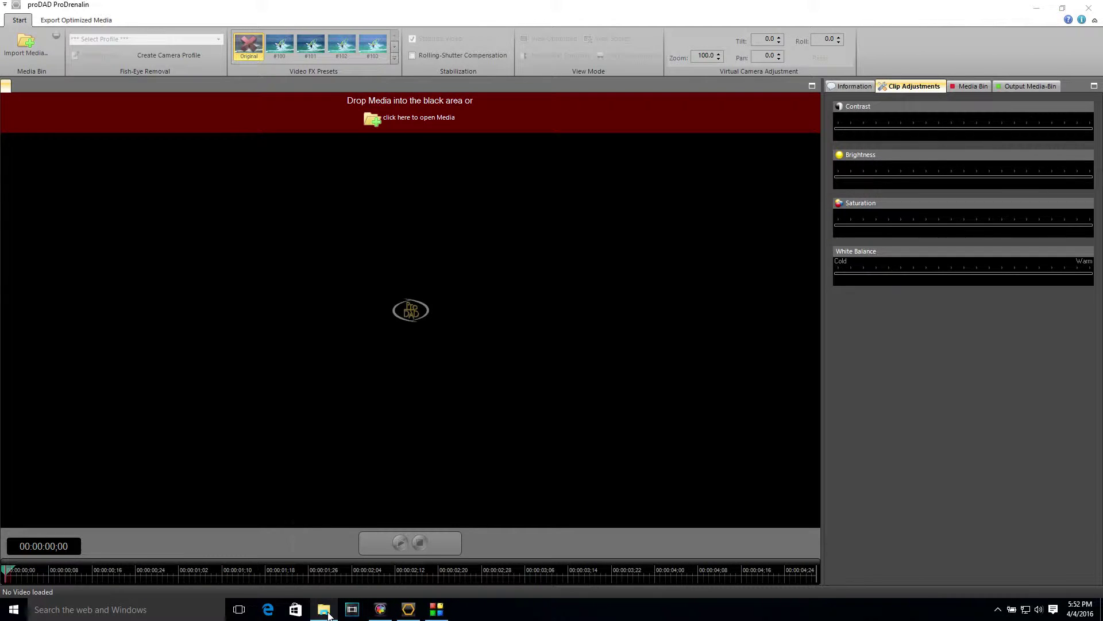
In File Explorer's Tutorial 2 folder, play Slow Stick in San Felipe Baja.mp4, preview several points of the flight footage, and close the player
mouse_move(329, 615)
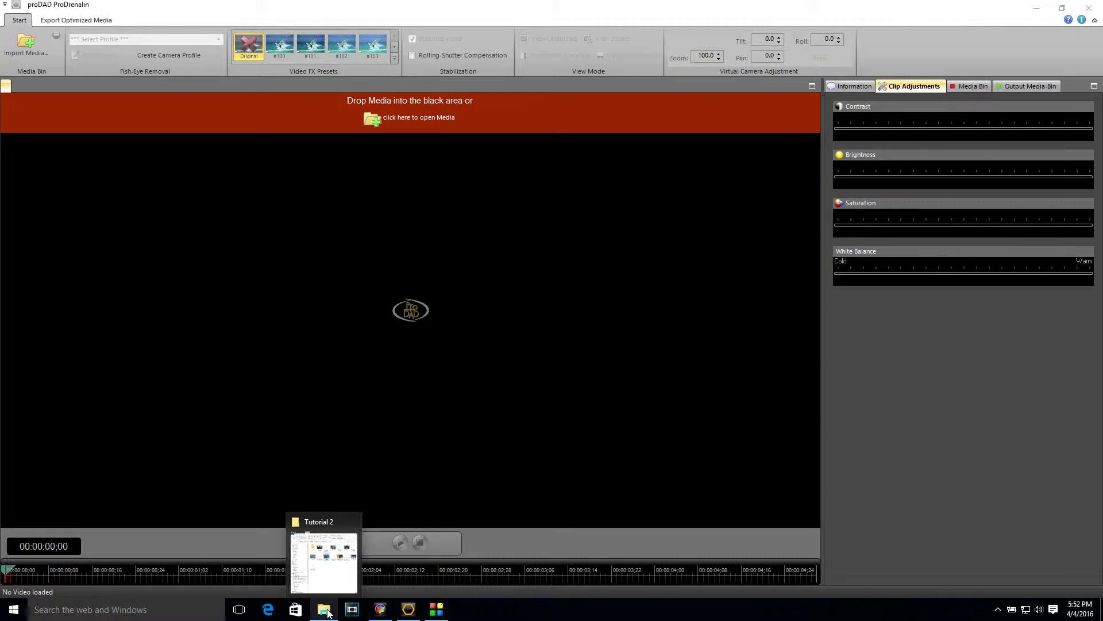
left_click(348, 580)
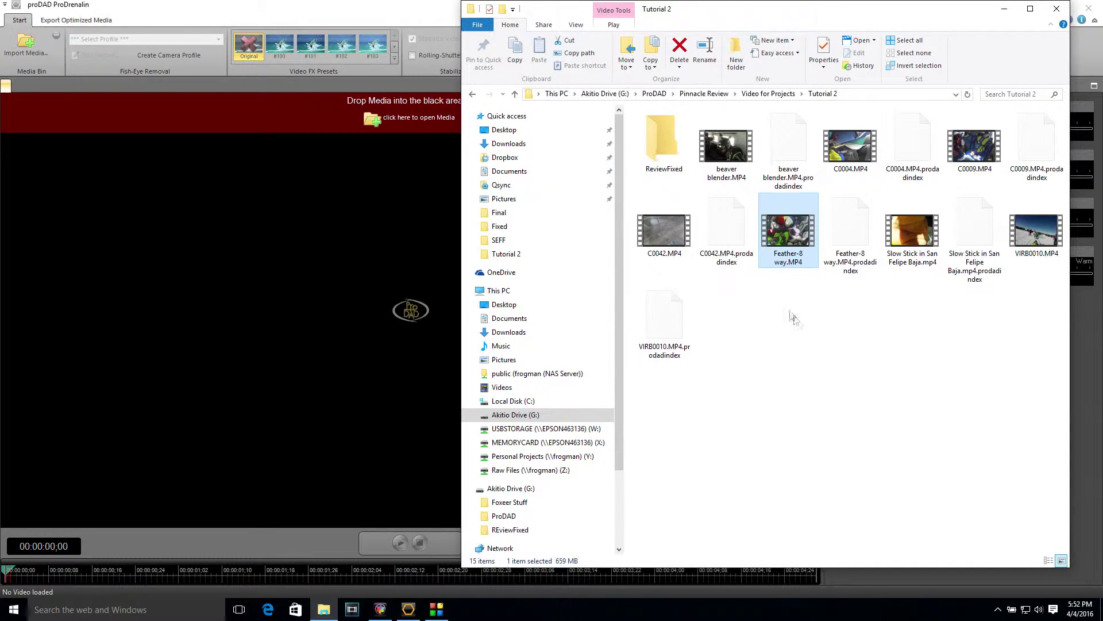
key("Right")
key("Right")
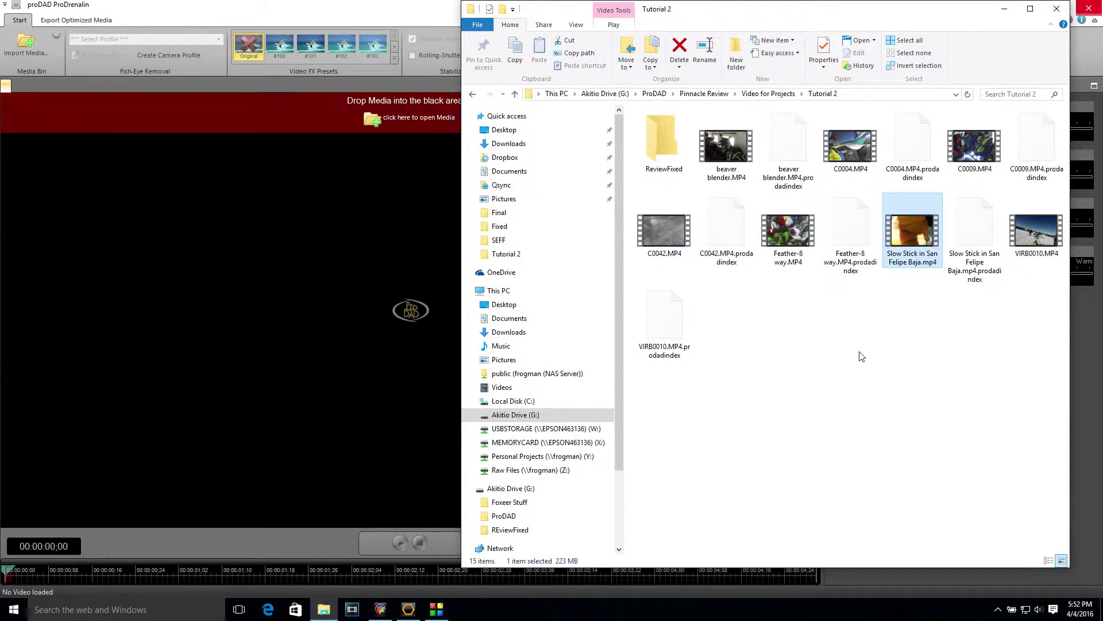
double_click(912, 239)
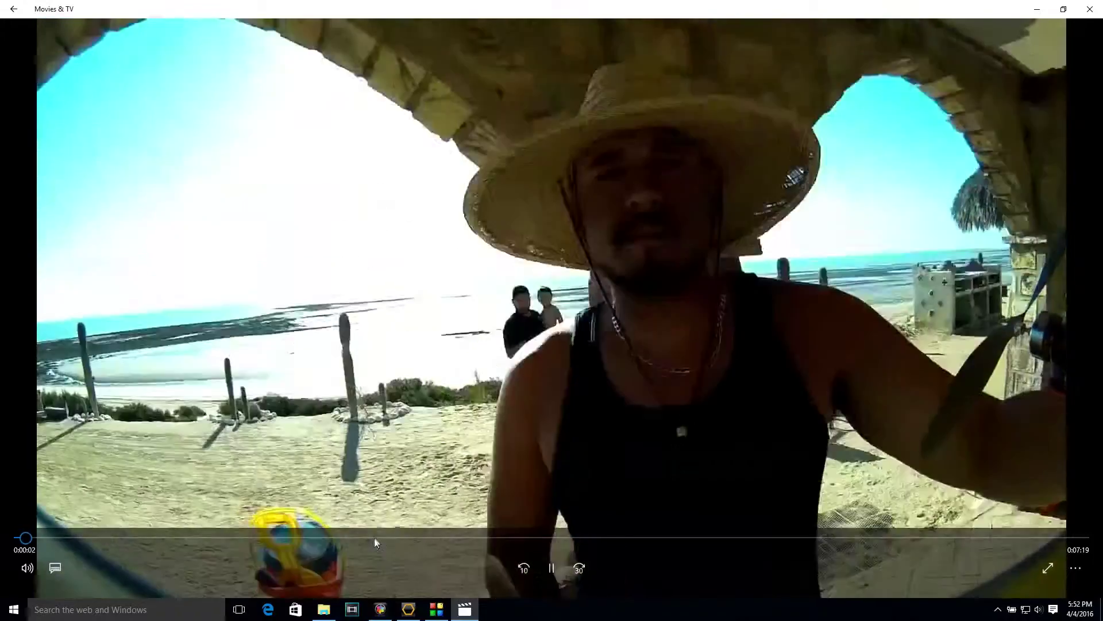
left_click(374, 536)
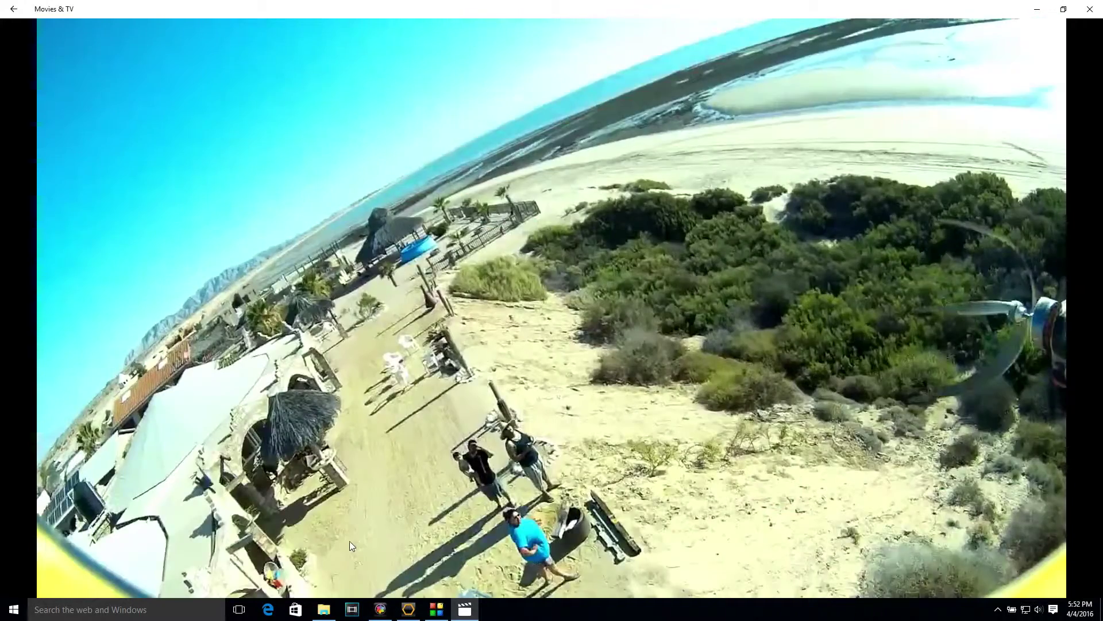
left_click(275, 537)
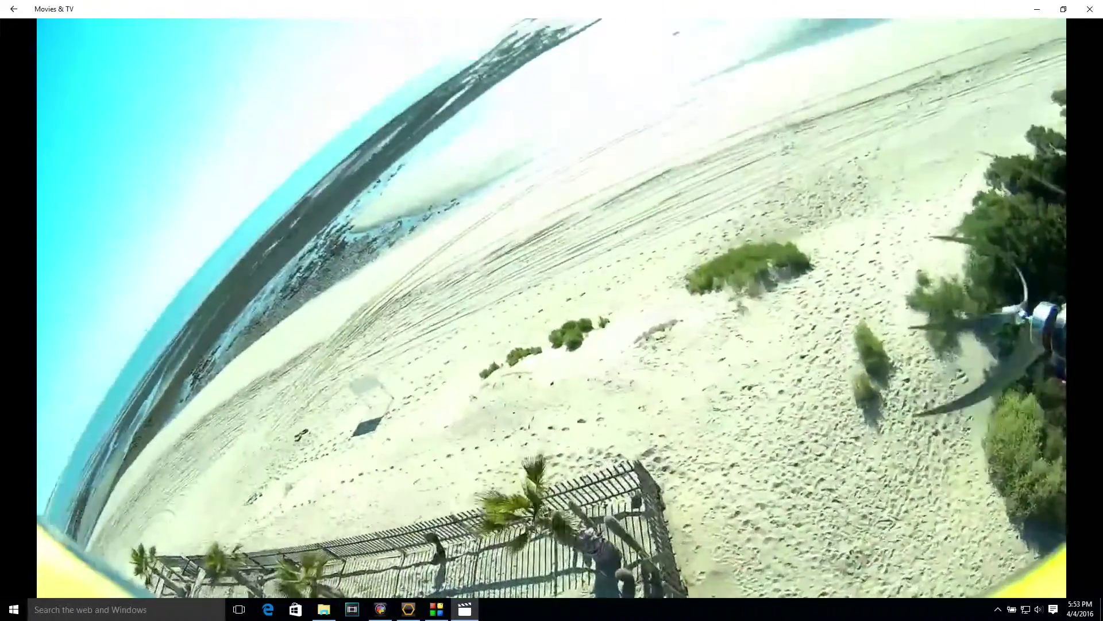
mouse_move(340, 298)
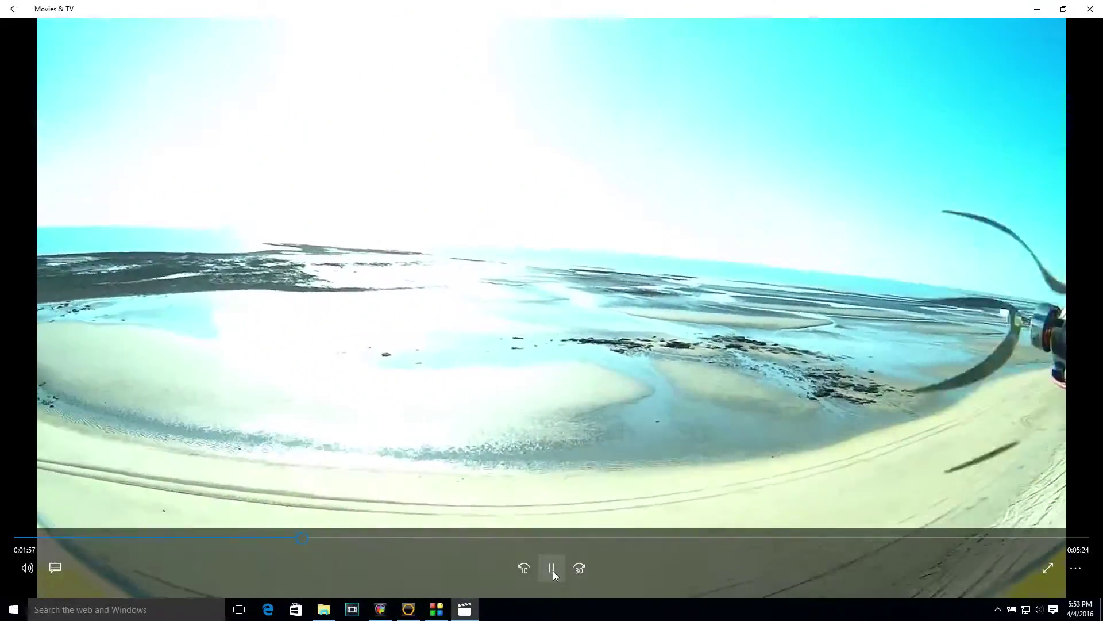
left_click(553, 571)
left_click(1089, 10)
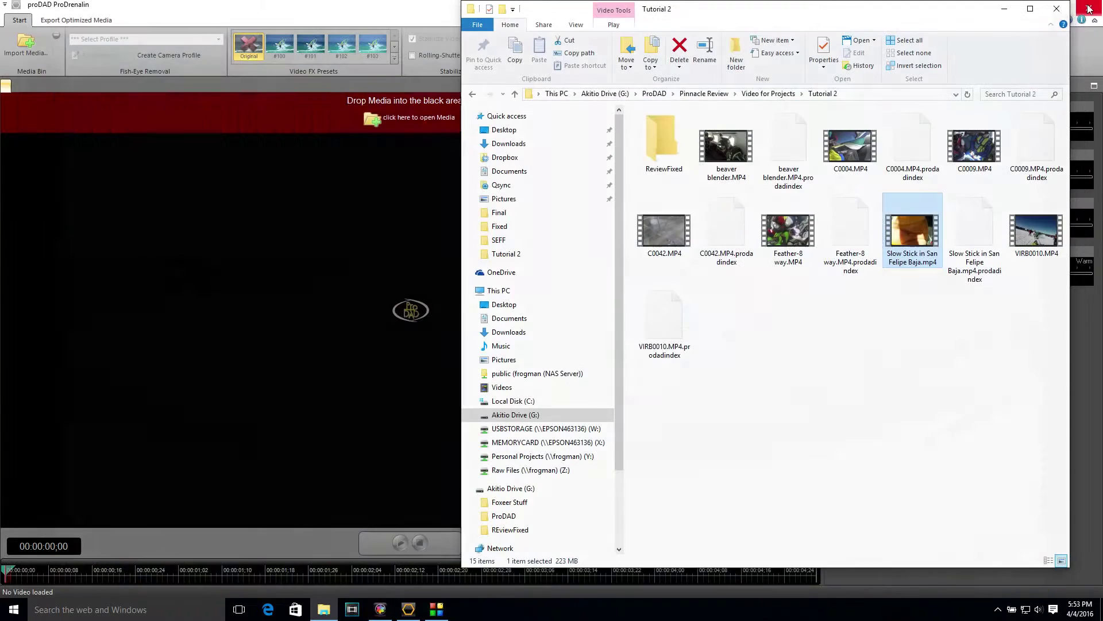
Switch back to ProDrenalin and import Slow Stick in San Felipe Baja.mp4 from the Tutorial 2 folder
left_click(355, 389)
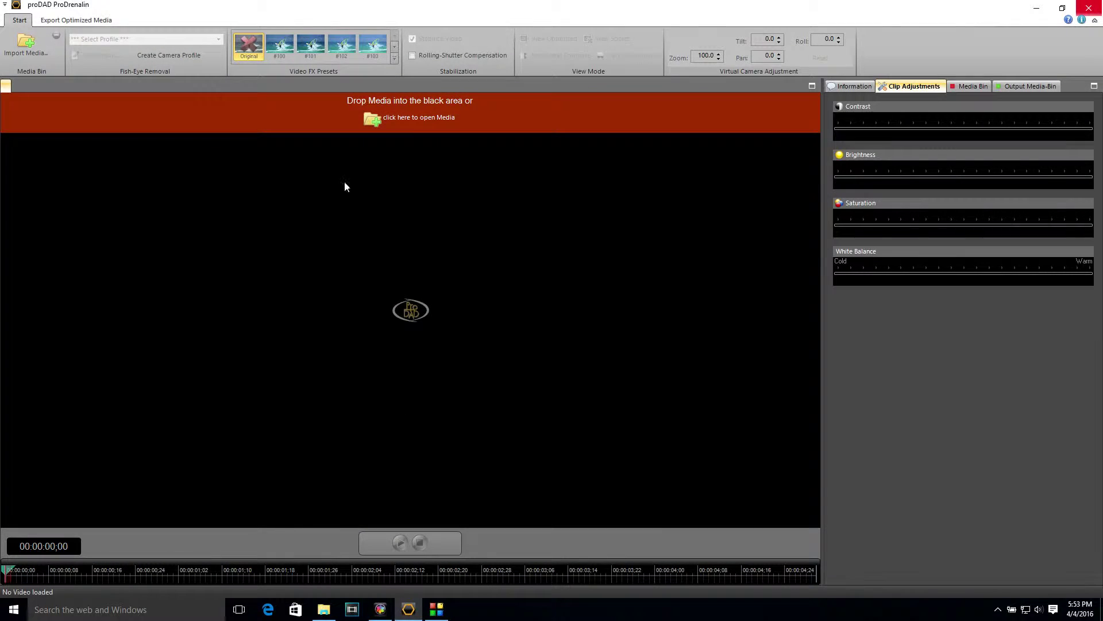
left_click(405, 123)
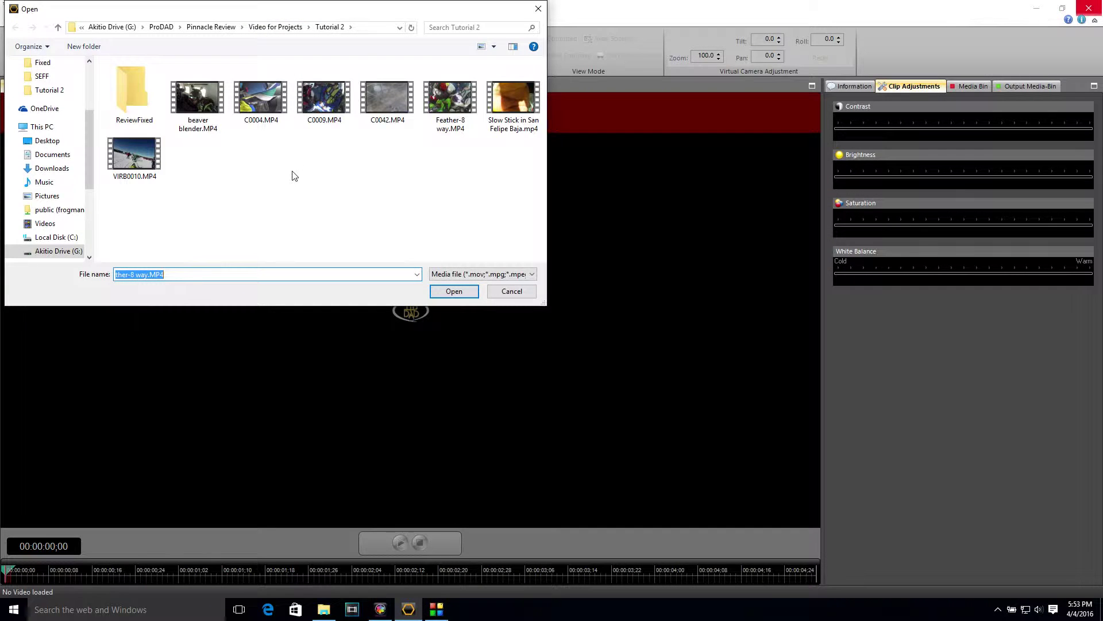
left_click(513, 102)
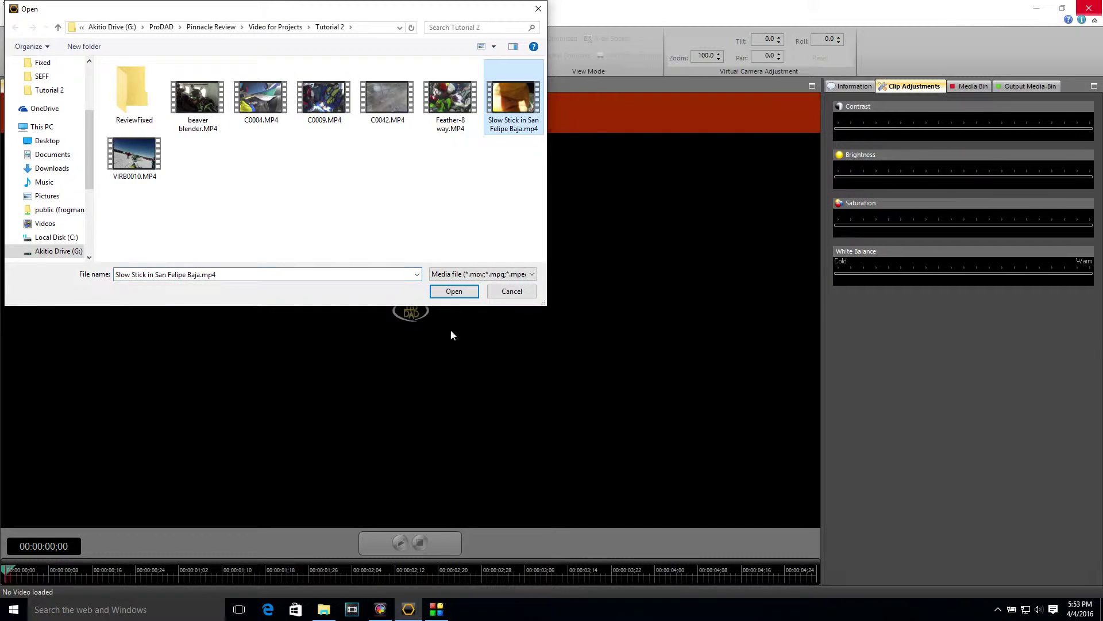
left_click(454, 292)
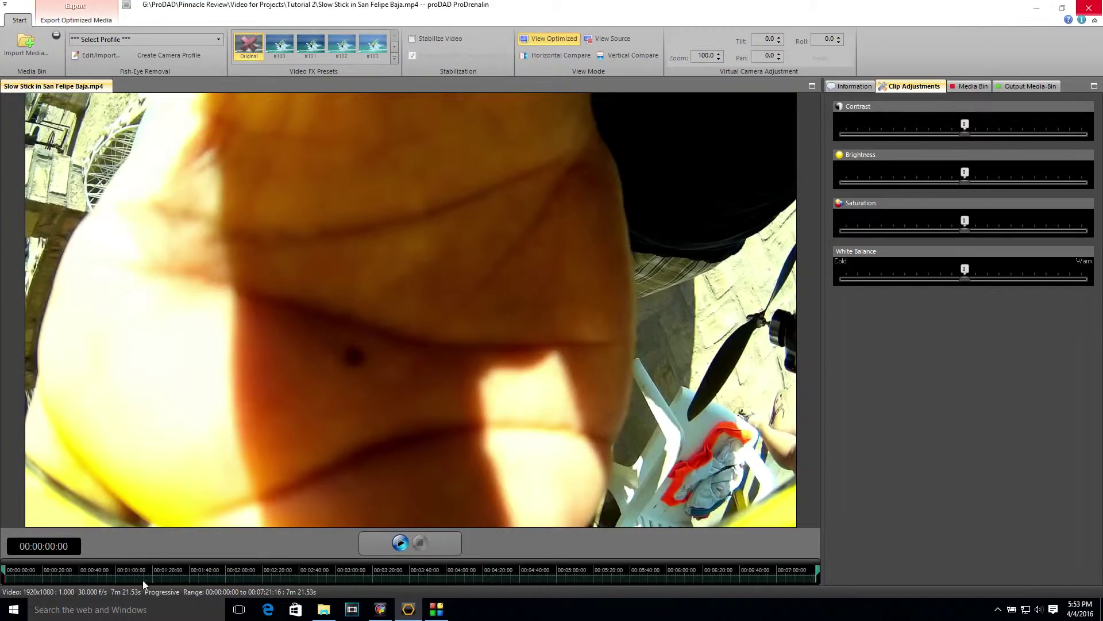
Show the frame at about 00:01:45 and apply the Mobius C Wide fish-eye removal profile to the clip
left_click_drag(180, 581, 200, 575)
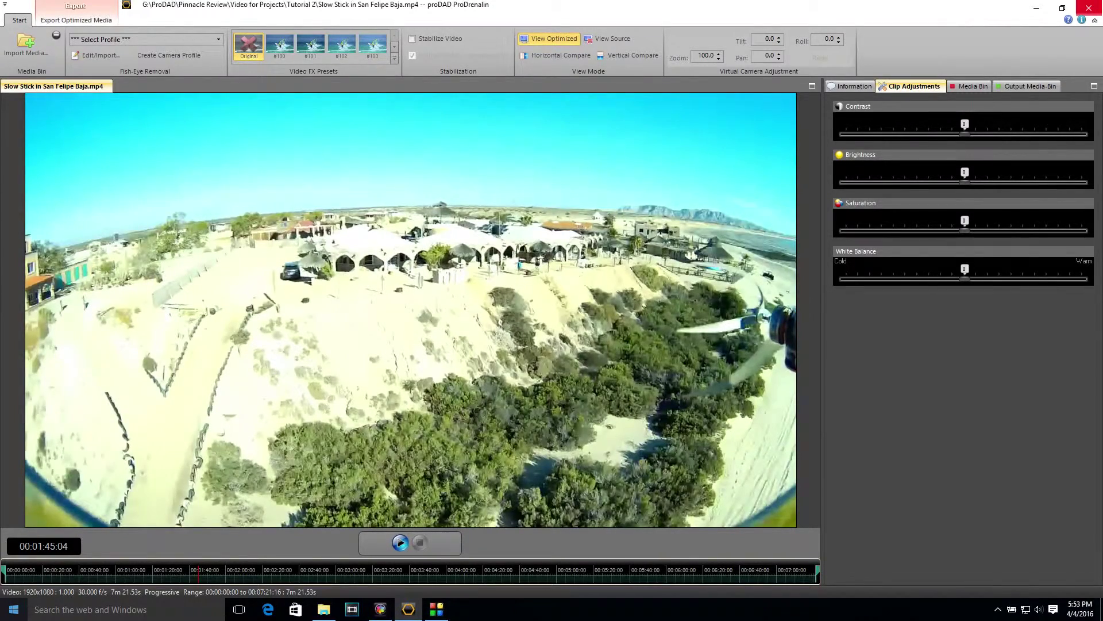
left_click(125, 40)
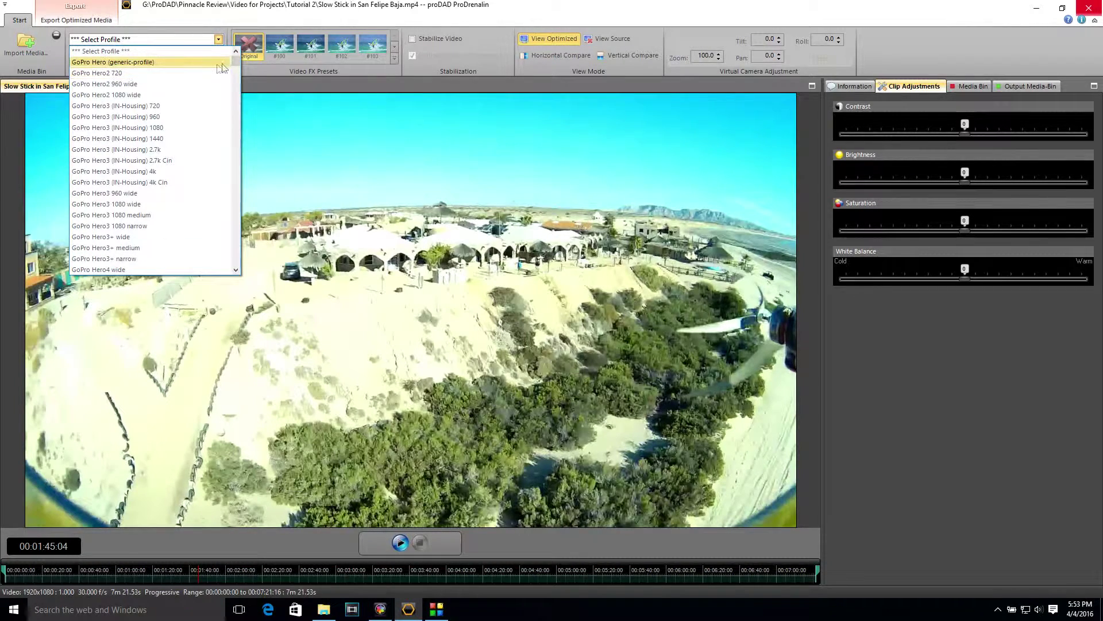
left_click_drag(235, 61, 239, 103)
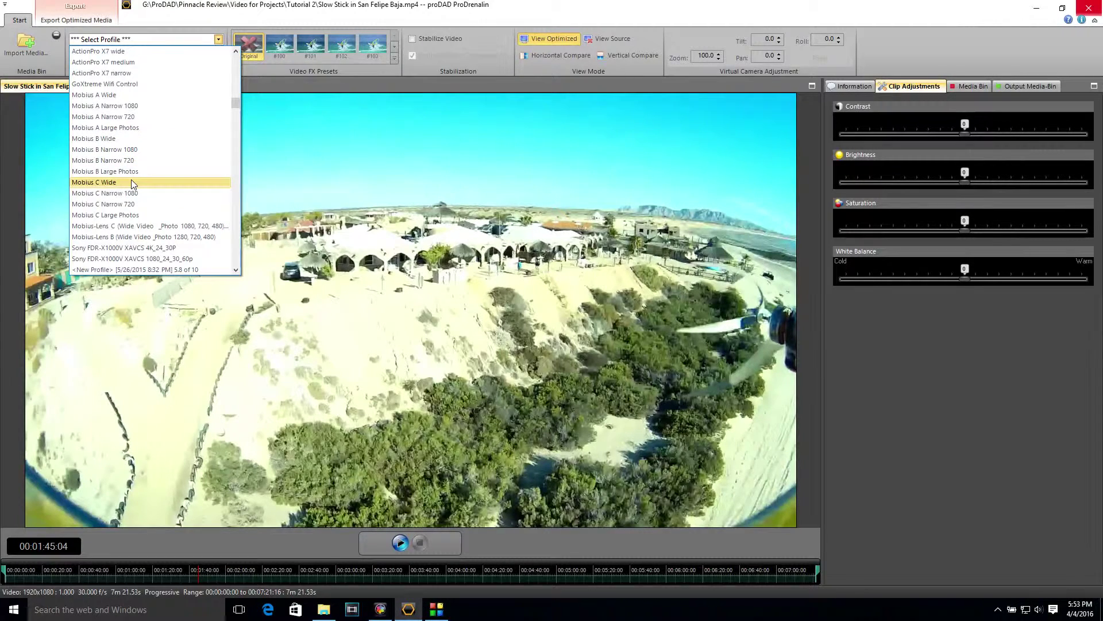
left_click(94, 182)
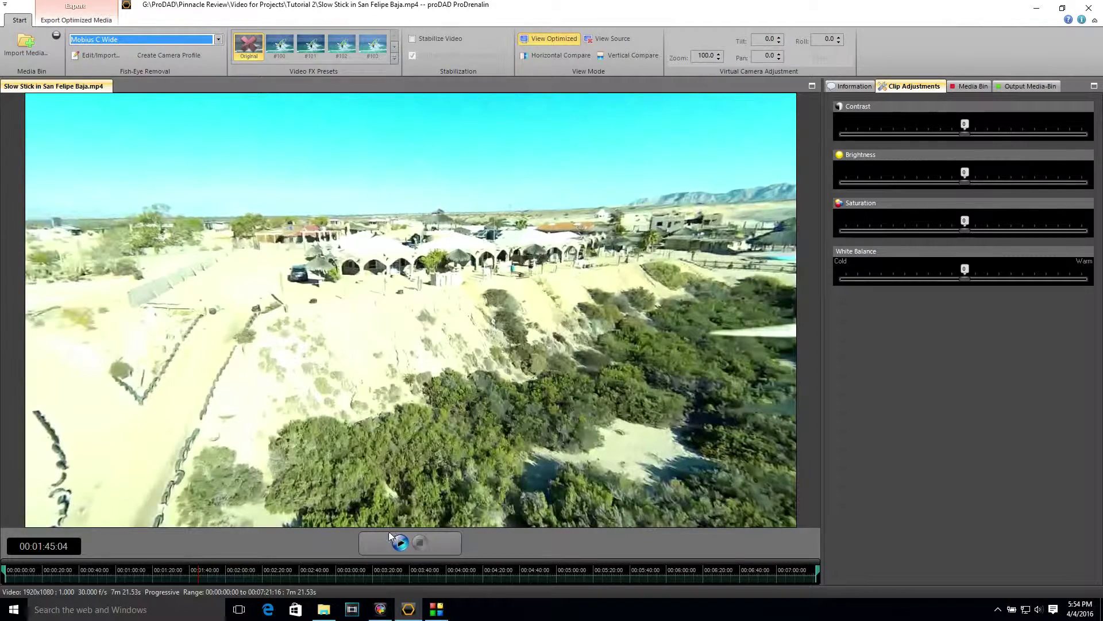
Trim the clip's range to start at about 00:02:48:11 and end at about 00:03:04:28
left_click_drag(201, 582, 316, 580)
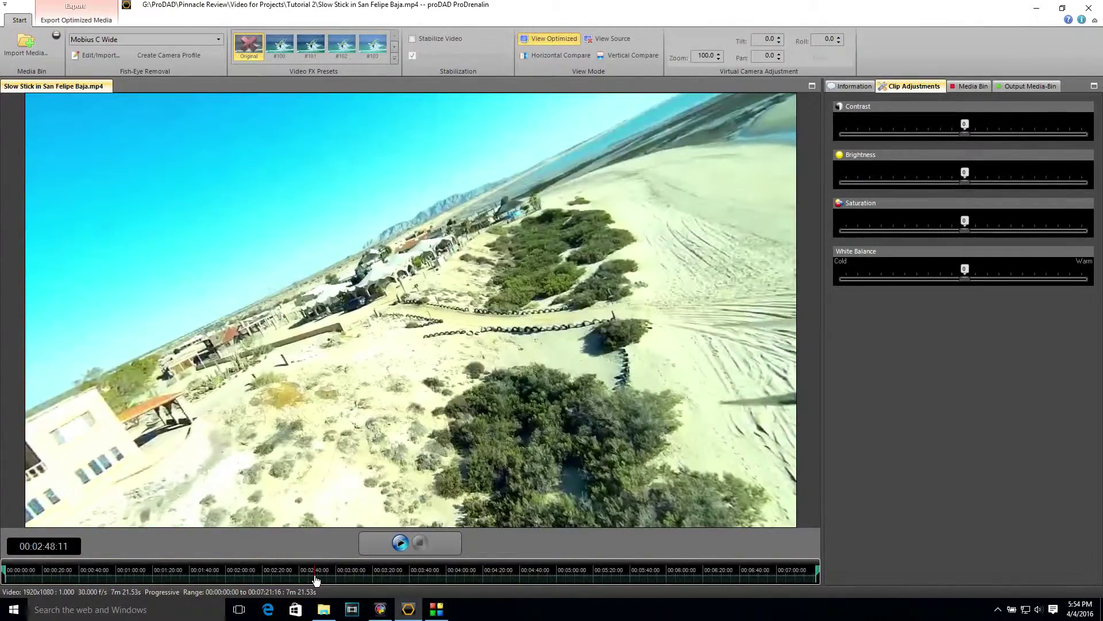
left_click_drag(4, 569, 310, 571)
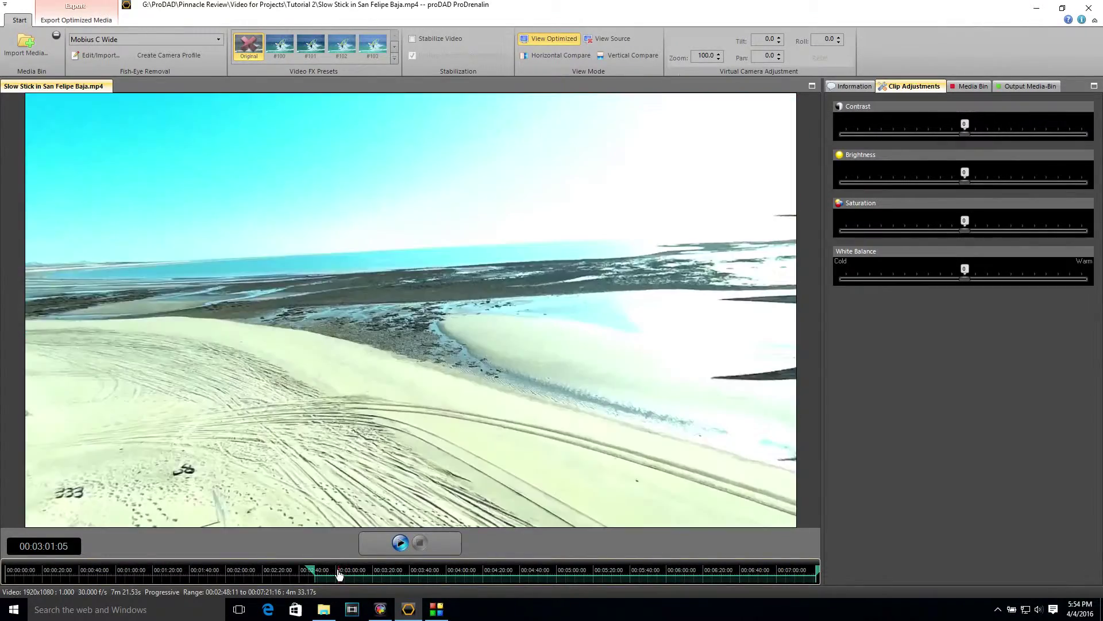
left_click_drag(339, 573, 346, 574)
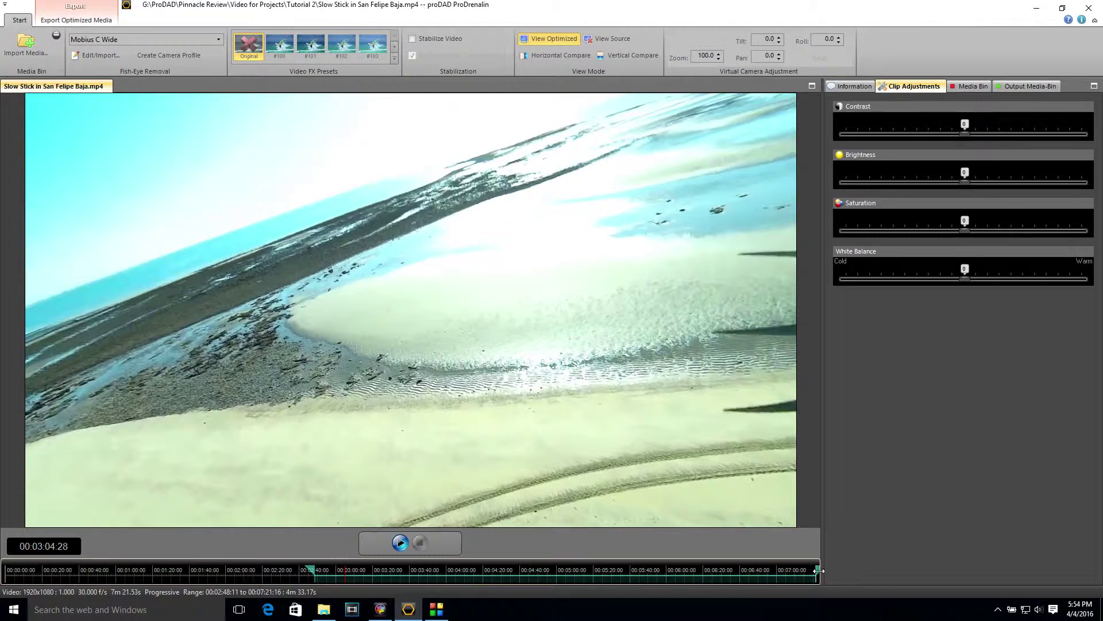
mouse_move(819, 571)
left_mouse_down()
mouse_move(403, 573)
mouse_move(356, 581)
mouse_move(348, 596)
left_mouse_up()
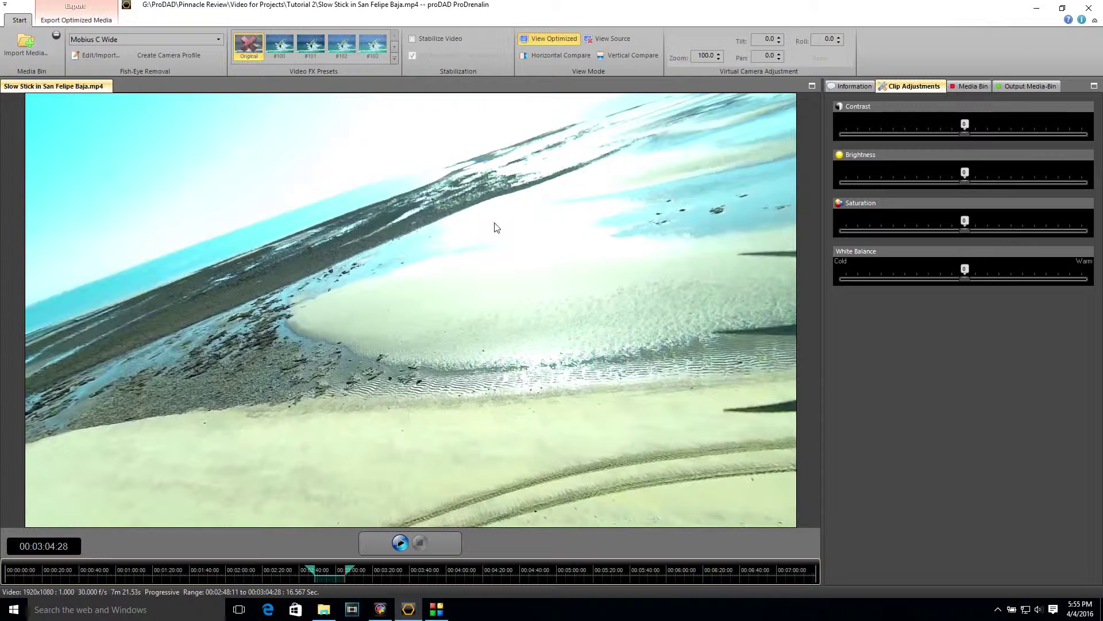
Apply the Contrast Looks preset #100 to the clip
left_click(394, 58)
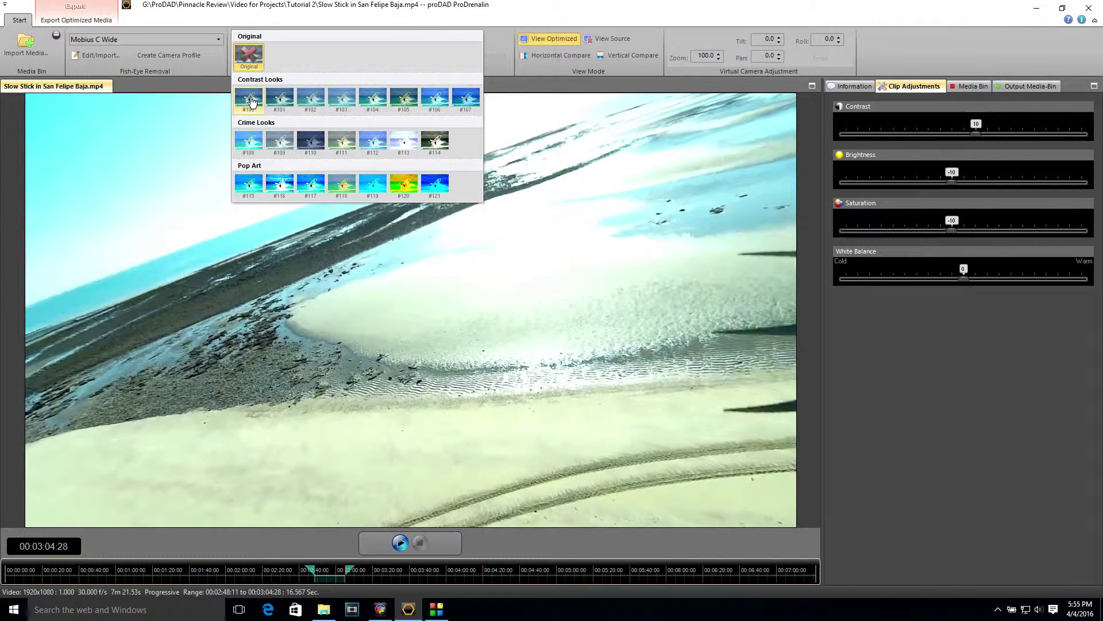
left_click(250, 101)
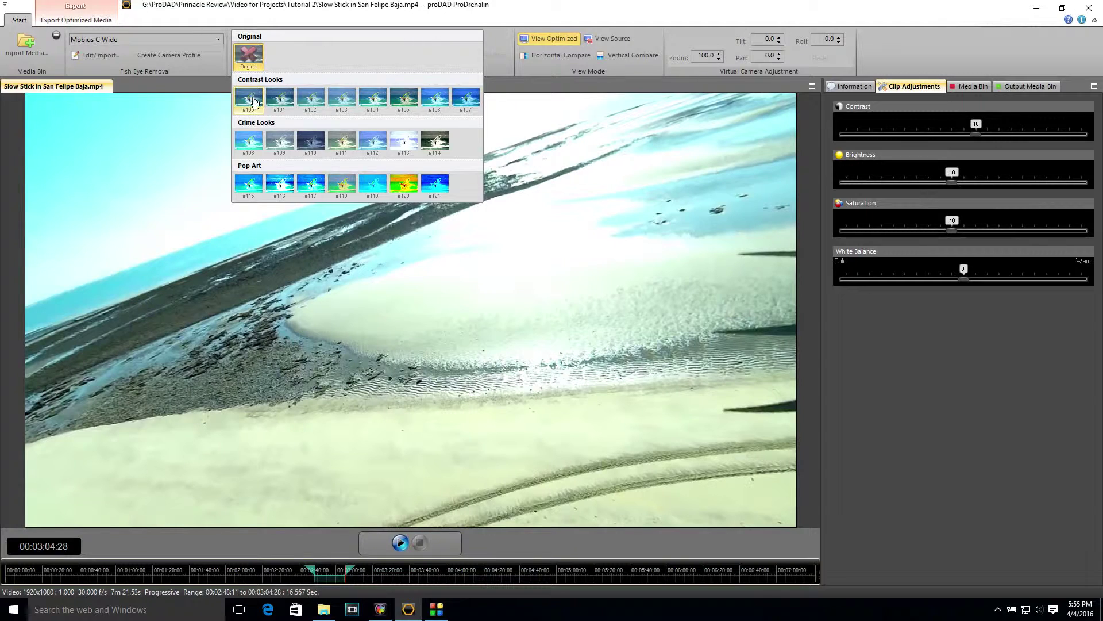
left_click(253, 101)
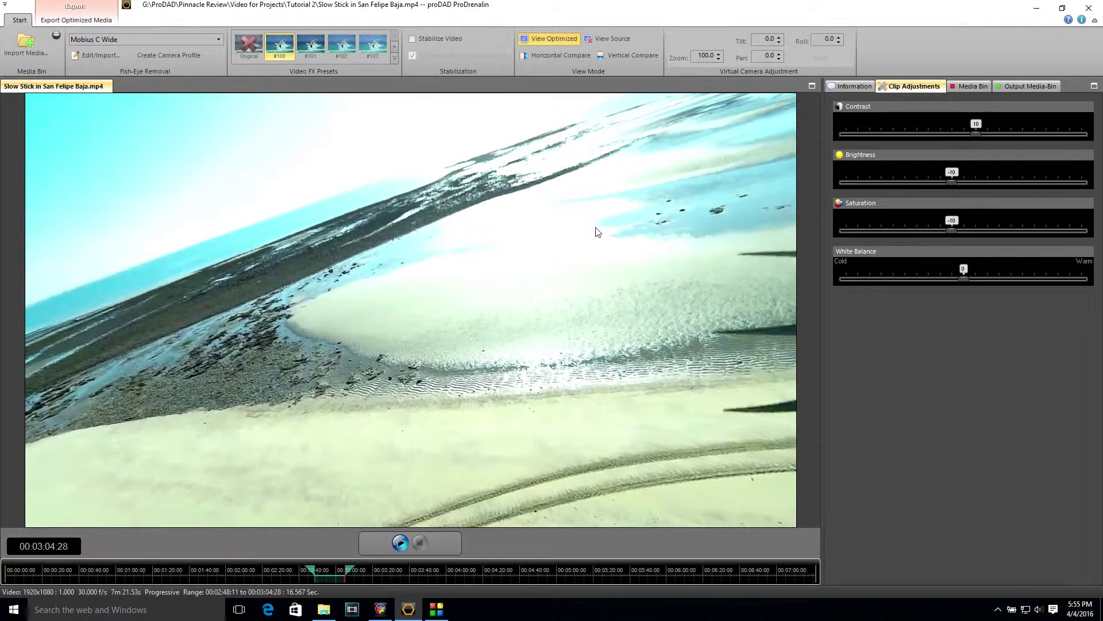
At about 00:02:55, set the clip's contrast to 18 and brightness to -18, and enable video stabilization
left_click(329, 575)
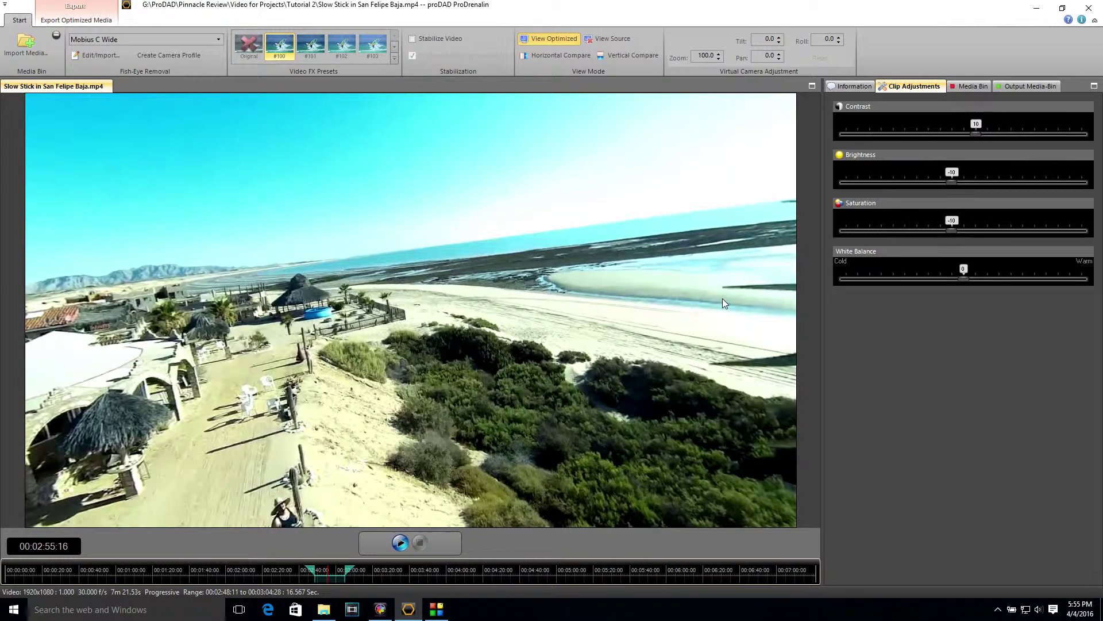
left_click_drag(974, 135, 985, 135)
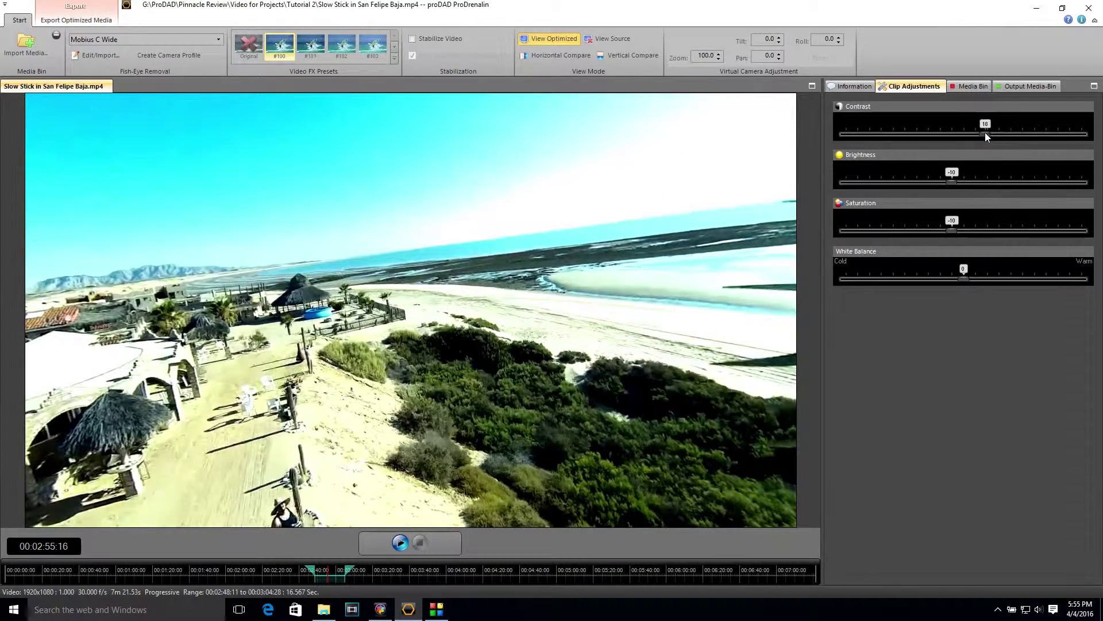
mouse_move(953, 181)
left_mouse_down()
mouse_move(929, 182)
mouse_move(942, 183)
left_mouse_up()
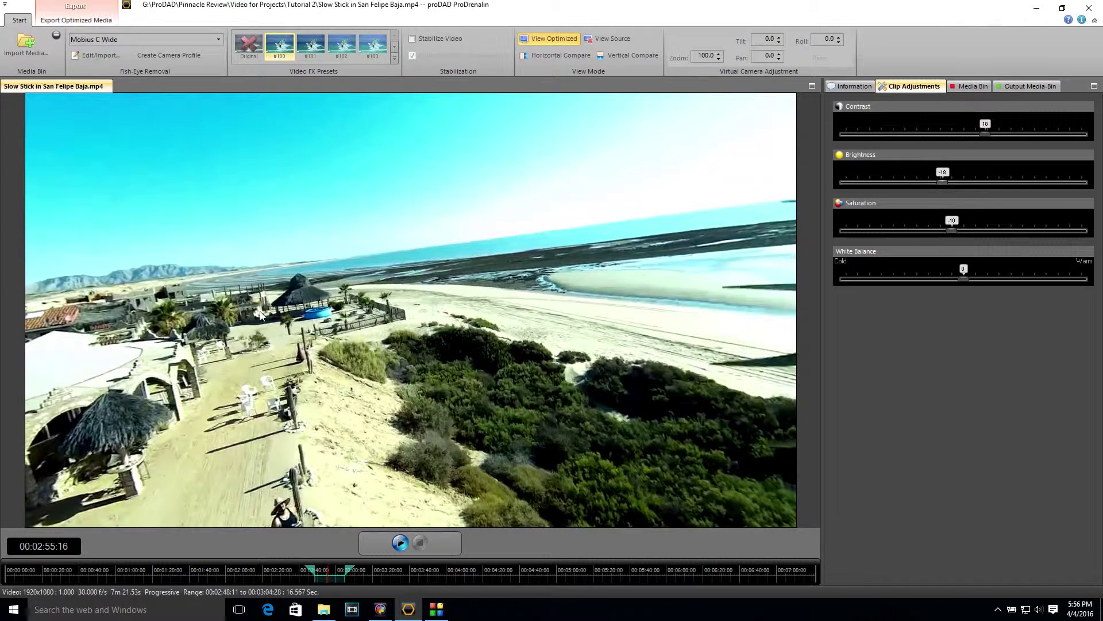
left_click(412, 38)
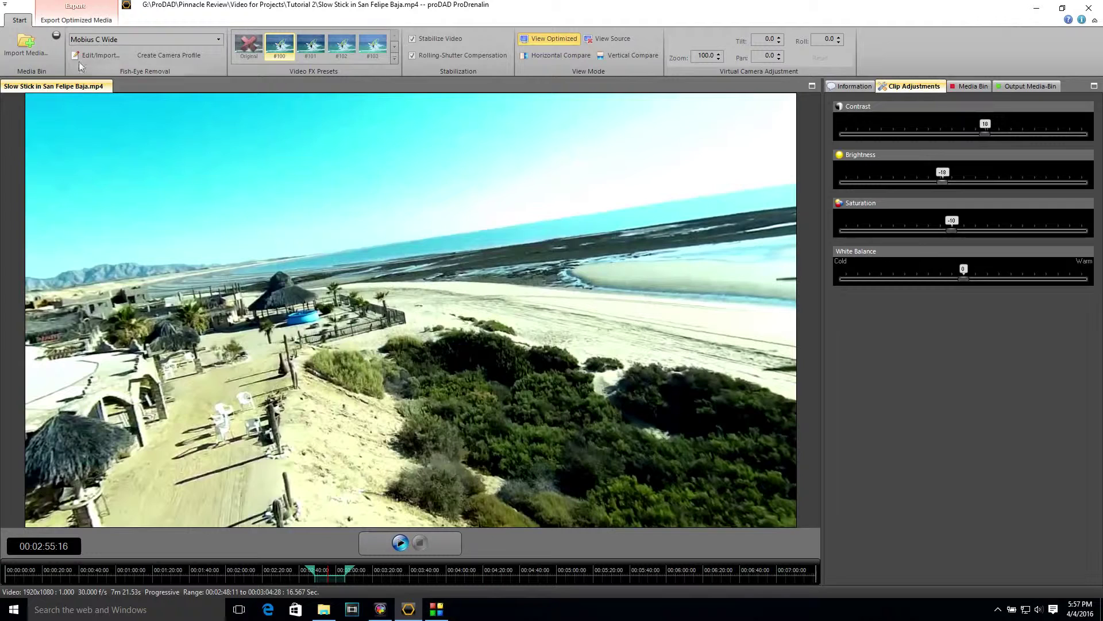
In the optimized-media export settings, browse for the output directory and select Tutorial Content inside the Pinnacle Review folder
left_click(71, 21)
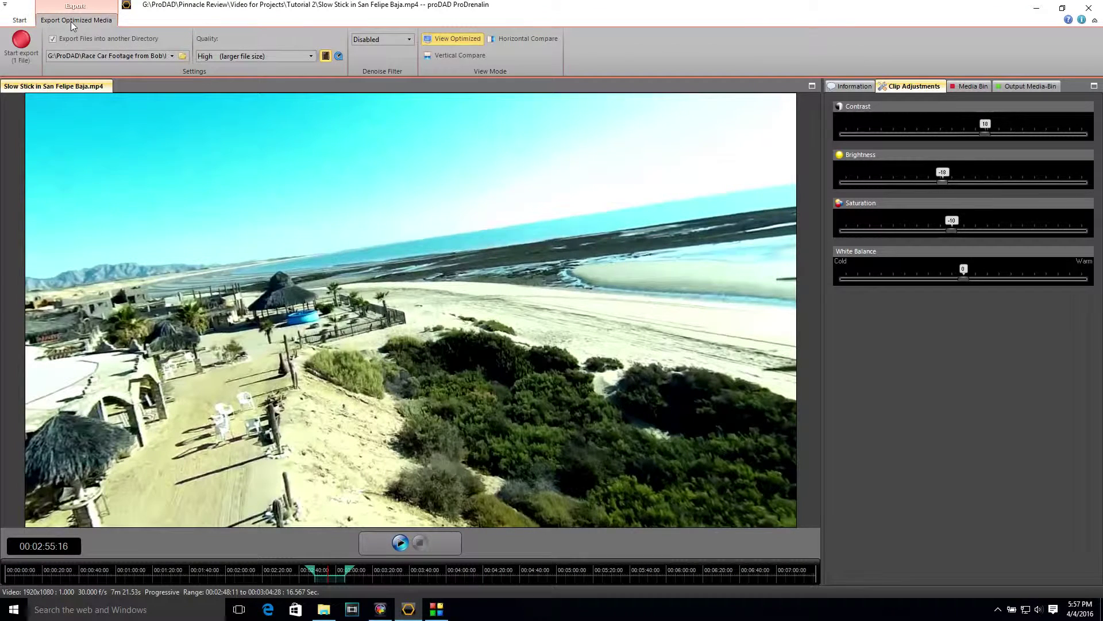
left_click(183, 56)
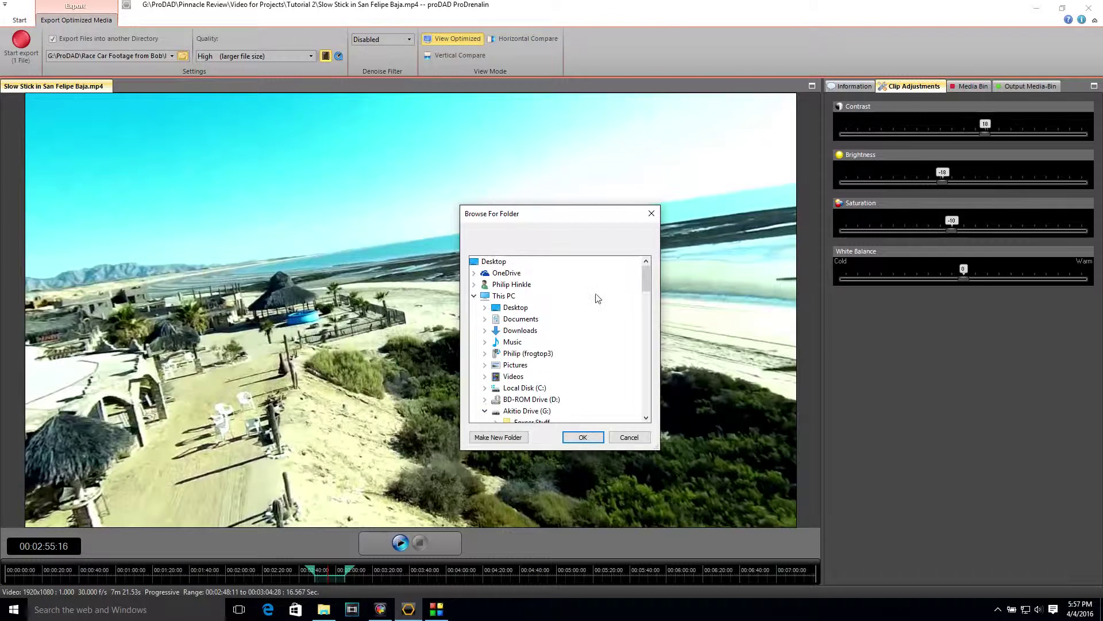
left_click_drag(646, 282, 660, 352)
double_click(519, 322)
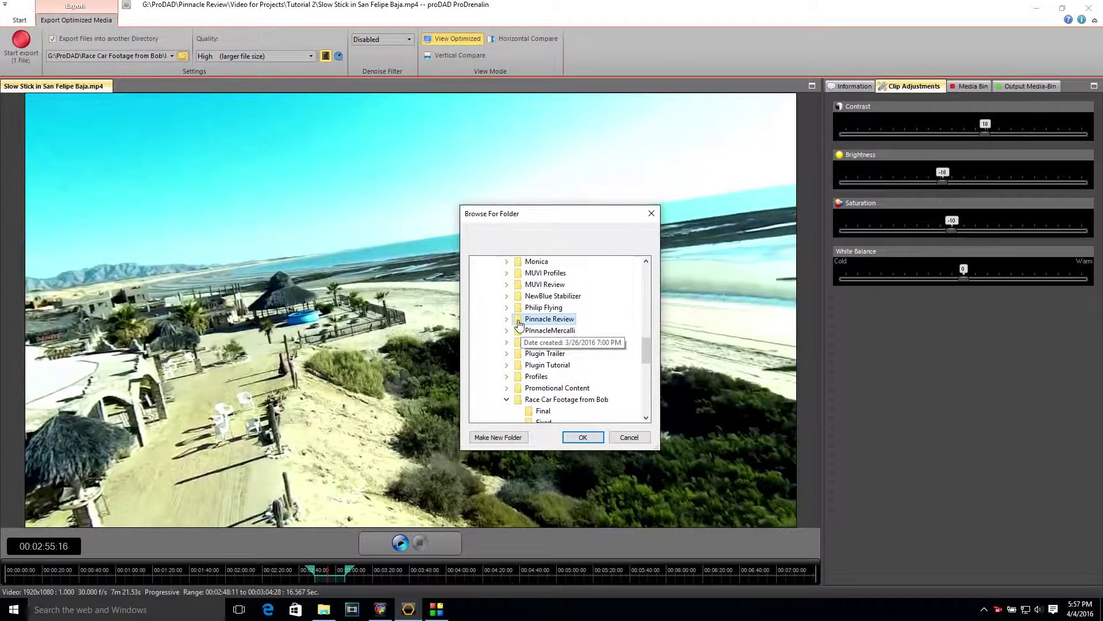
left_click(531, 404)
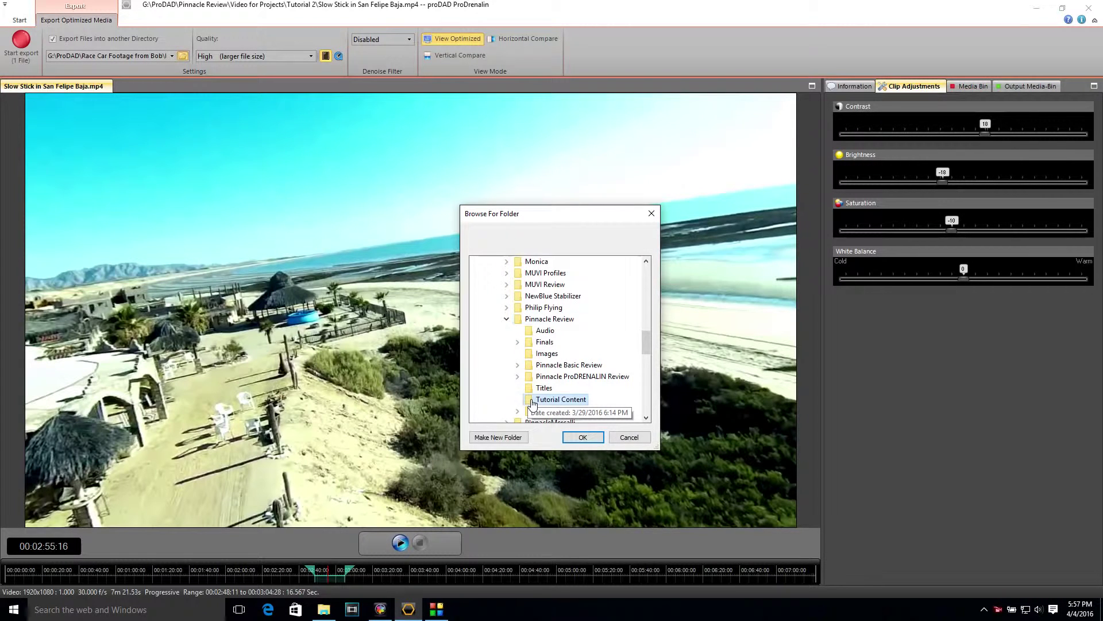
left_click_drag(645, 343, 645, 350)
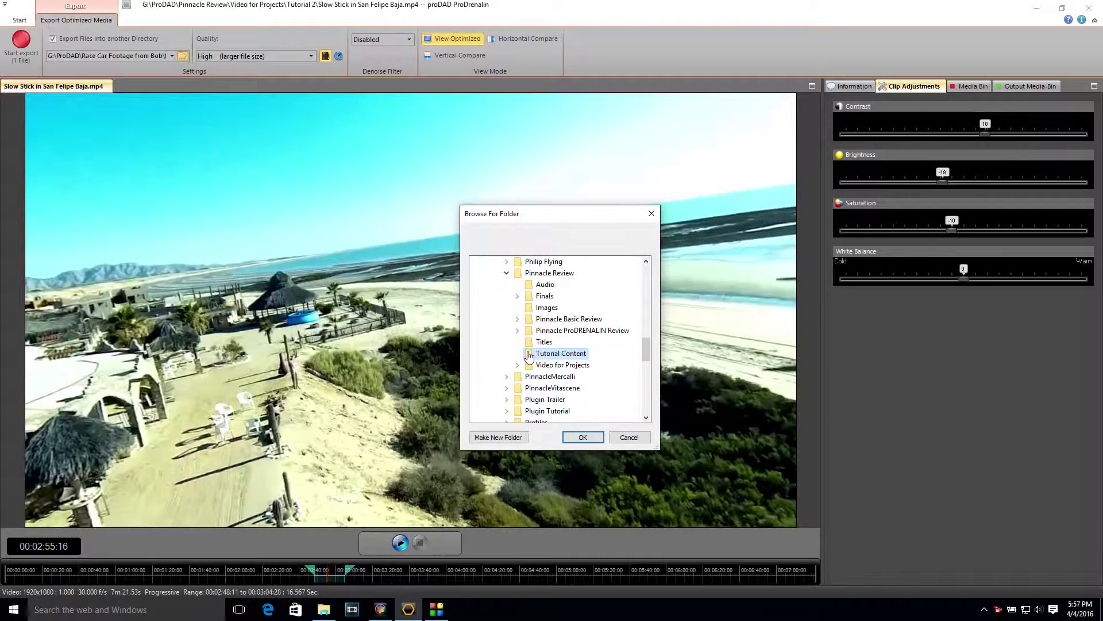
Create a folder named Fixed Footage inside Tutorial Content and set it as the export directory
right_click(530, 356)
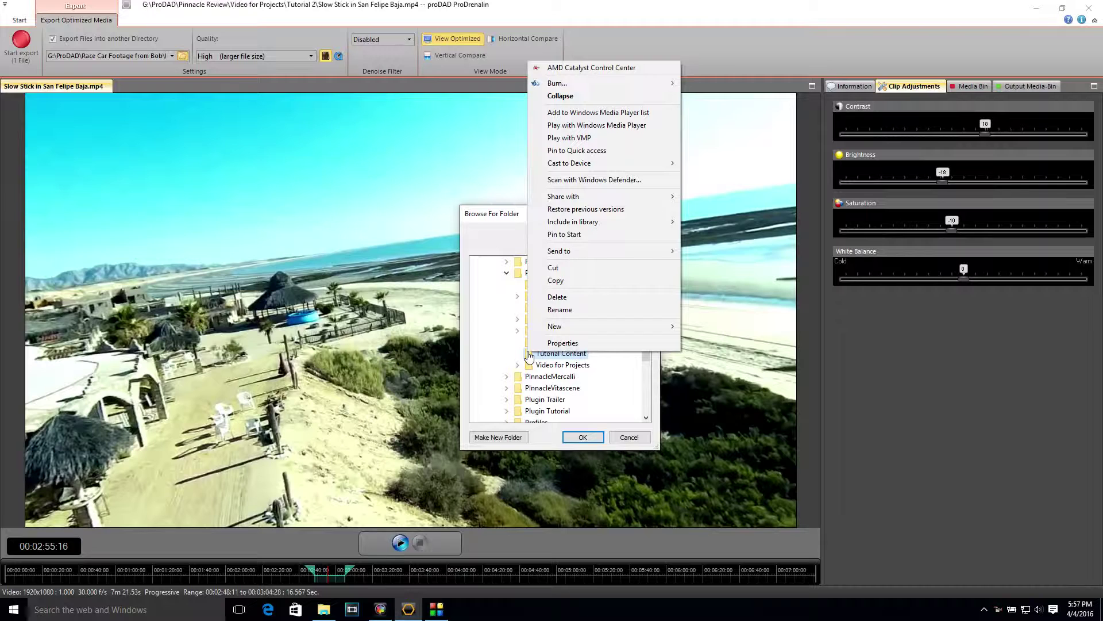
mouse_move(598, 326)
left_click(706, 326)
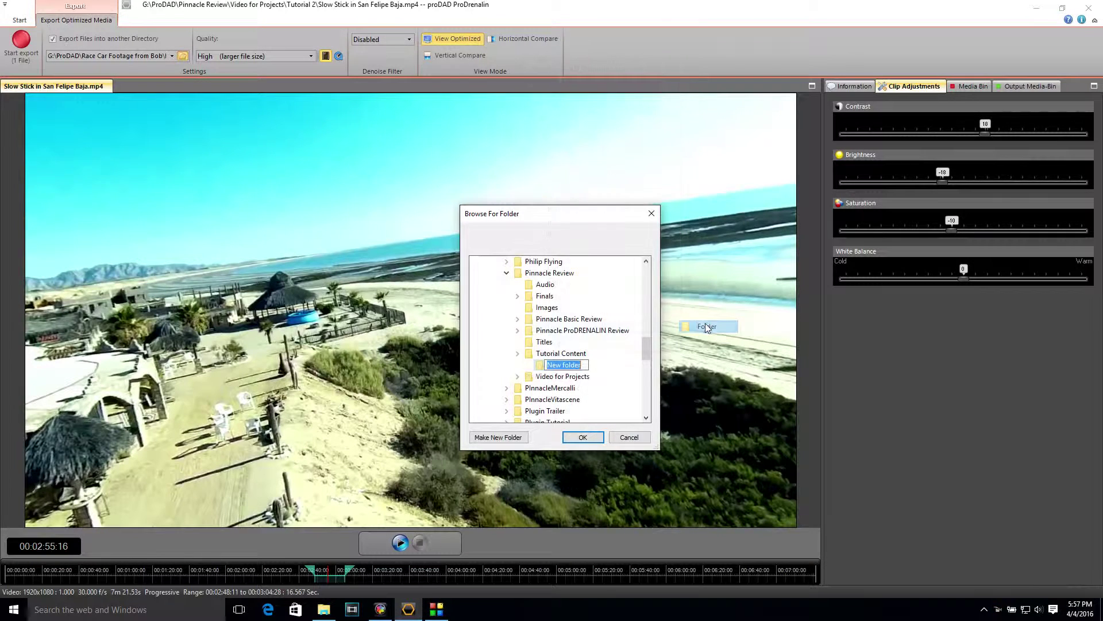
type("Fixed ")
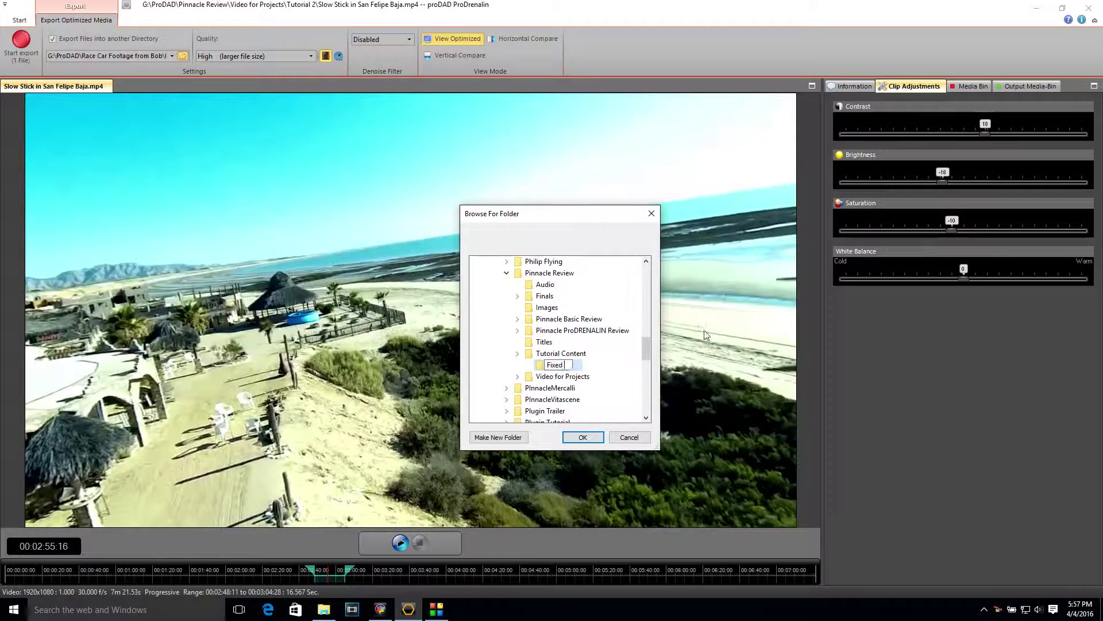
type("Footage")
key("Return")
left_click(579, 436)
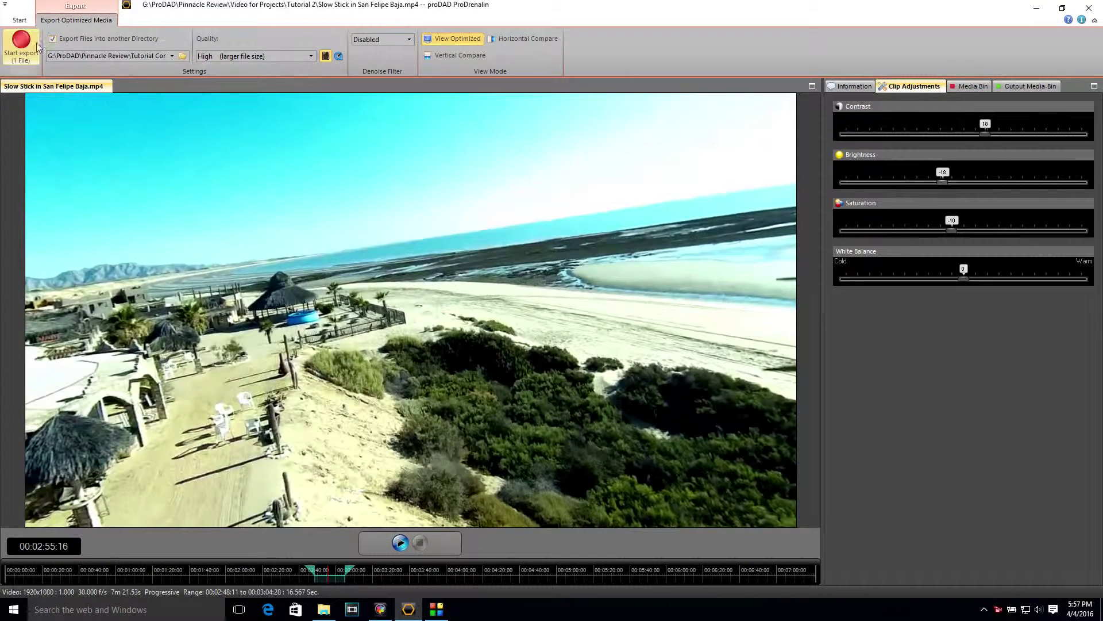
Export the optimized San Felipe Baja clip and clear it from the workspace
left_click(20, 45)
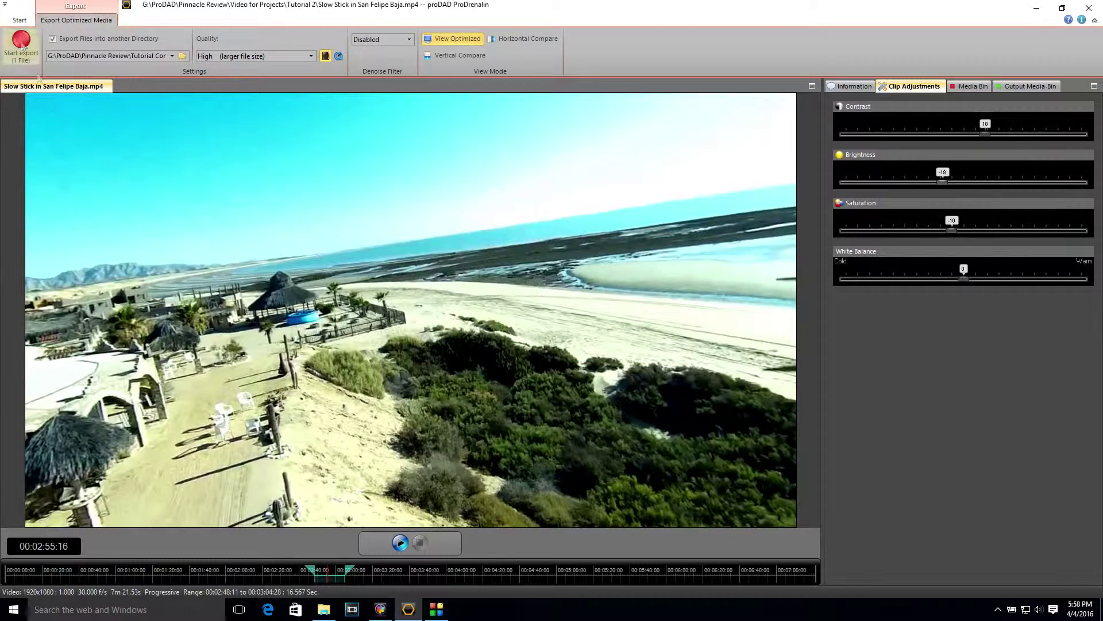
left_click(14, 23)
left_click(56, 37)
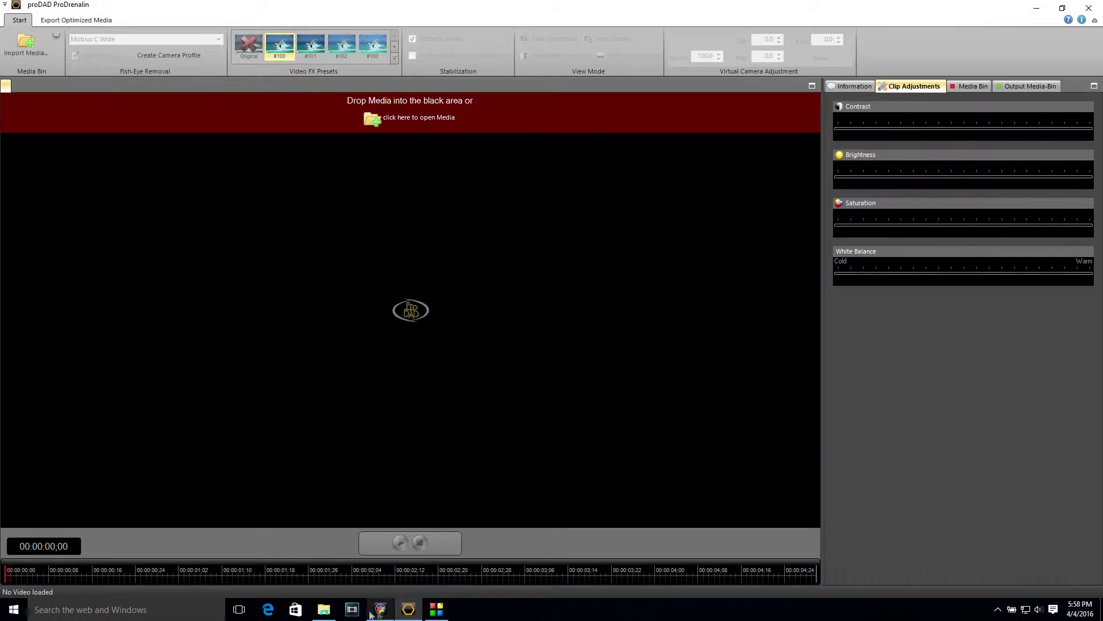
Preview C0042.MP4 from the Tutorial 2 folder in the video player and return to proDAD ProDrenalin
left_click(323, 609)
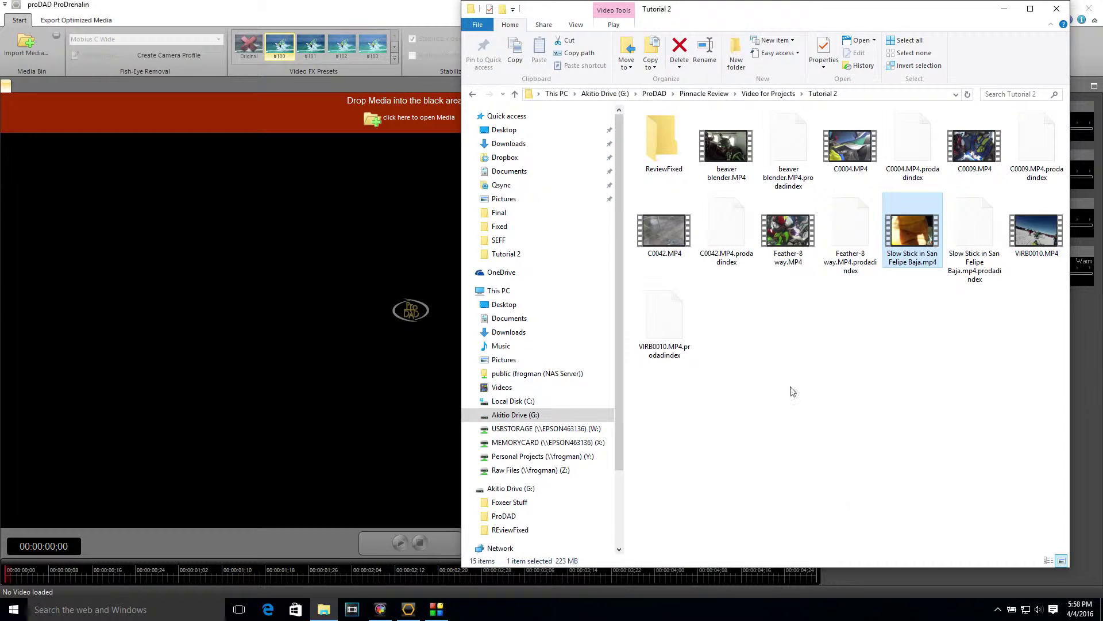
left_click(659, 229)
double_click(661, 230)
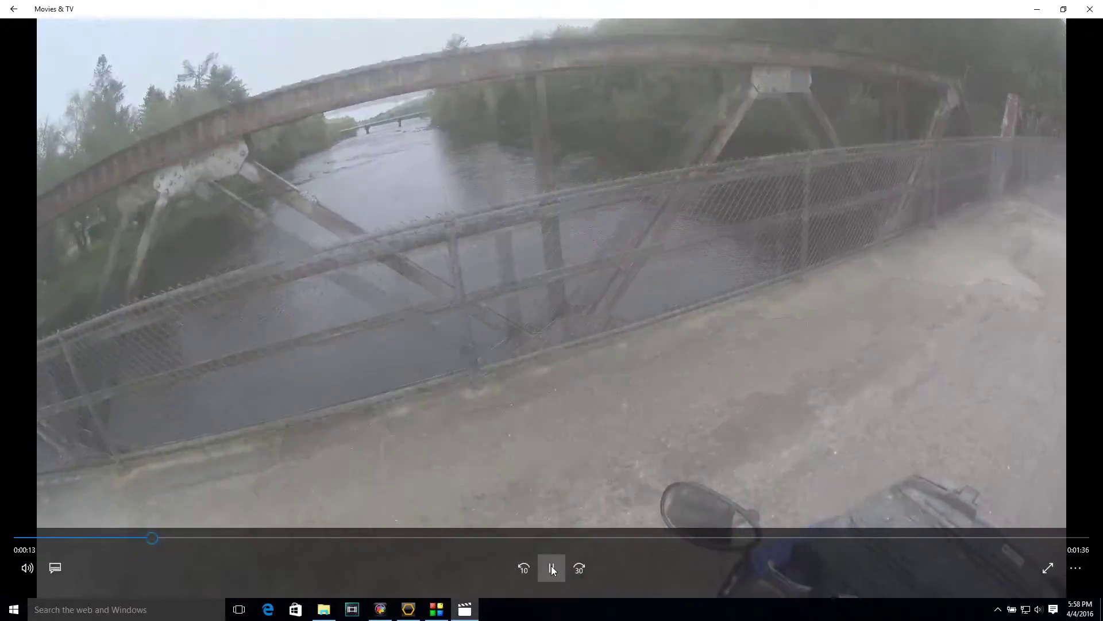
left_click(551, 569)
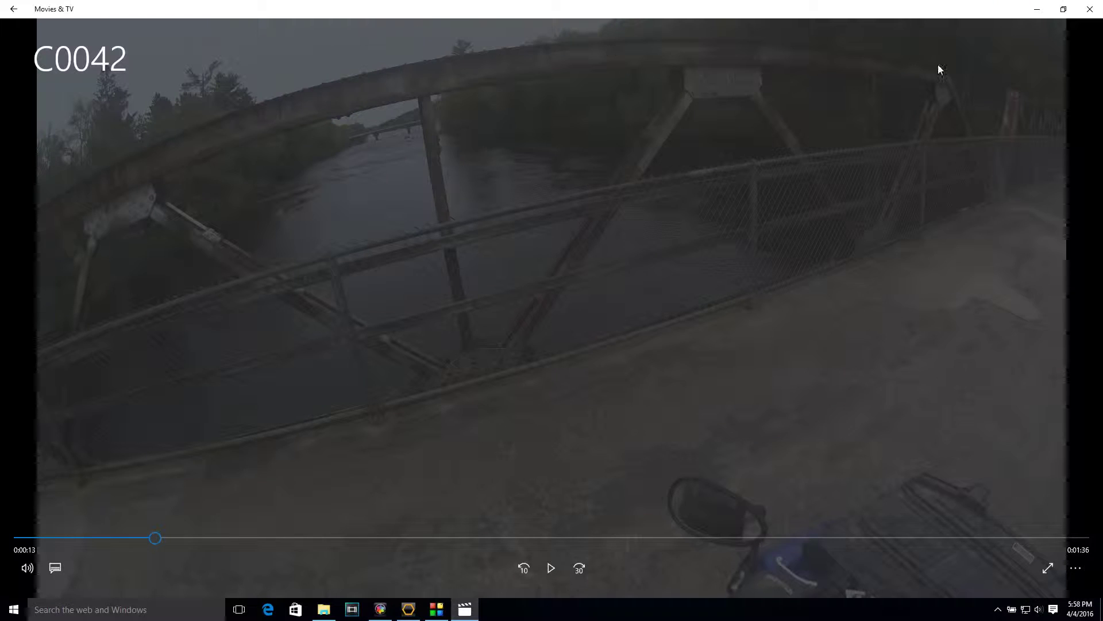
left_click(1090, 10)
left_click(293, 308)
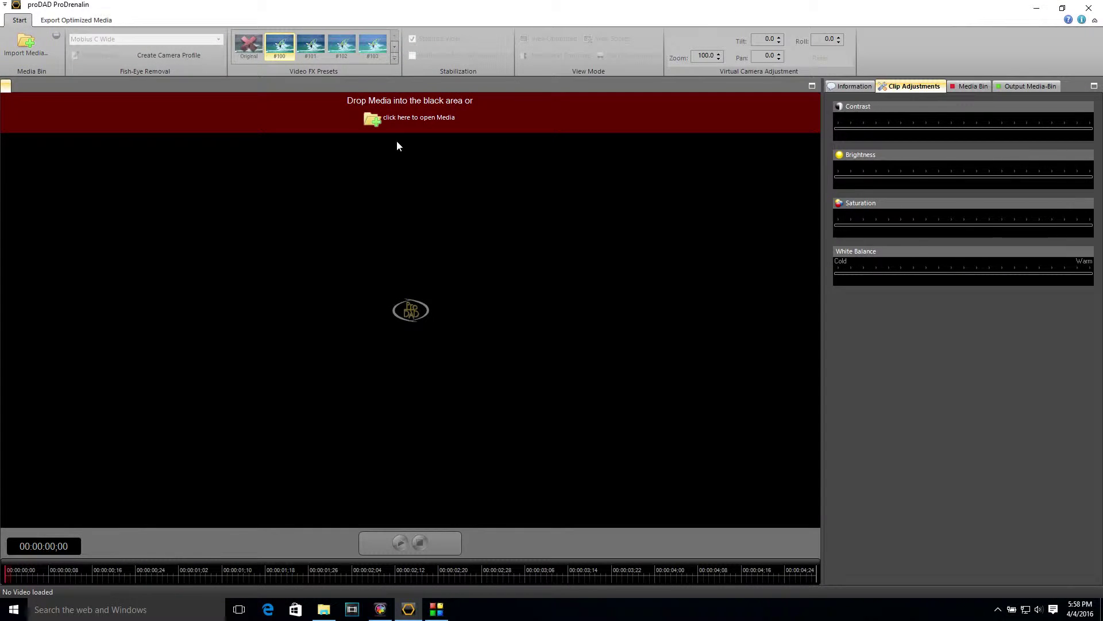
Import C0042.MP4 from the Tutorial 2 folder
left_click(402, 119)
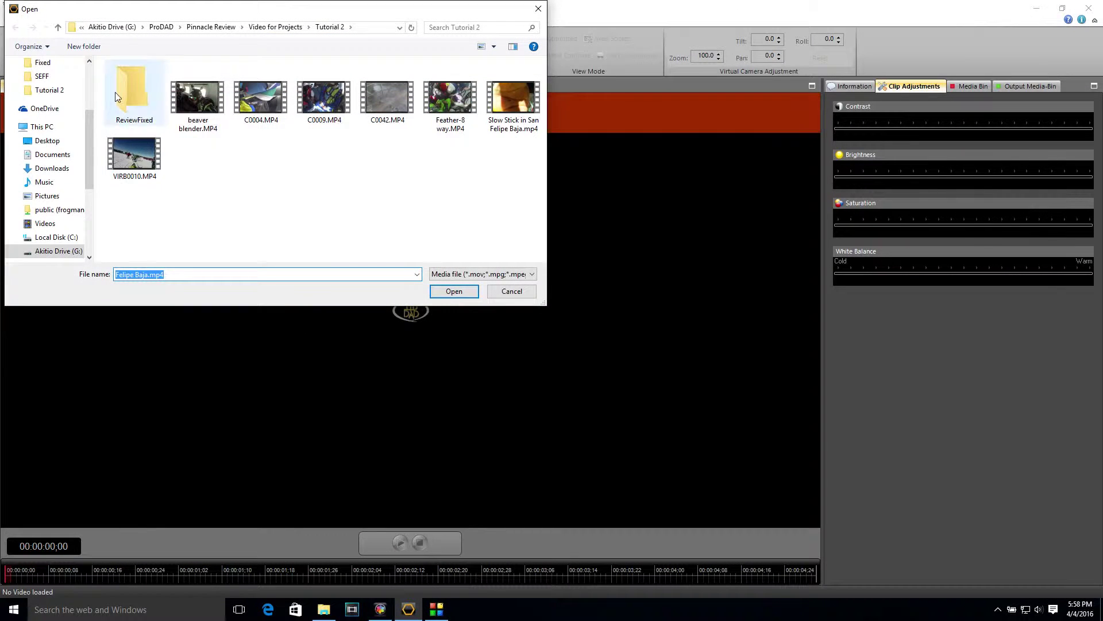
left_click(394, 94)
left_click(463, 291)
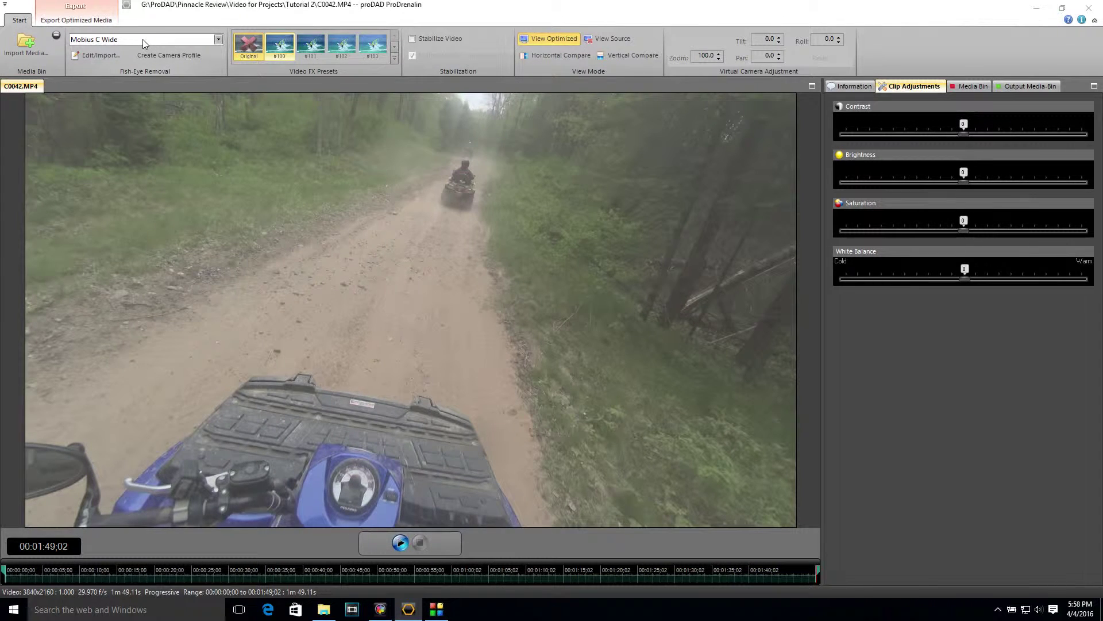
Reset the fish-eye removal profile to no selection and show the bridge frame at about 00:00:11;22
left_click(142, 39)
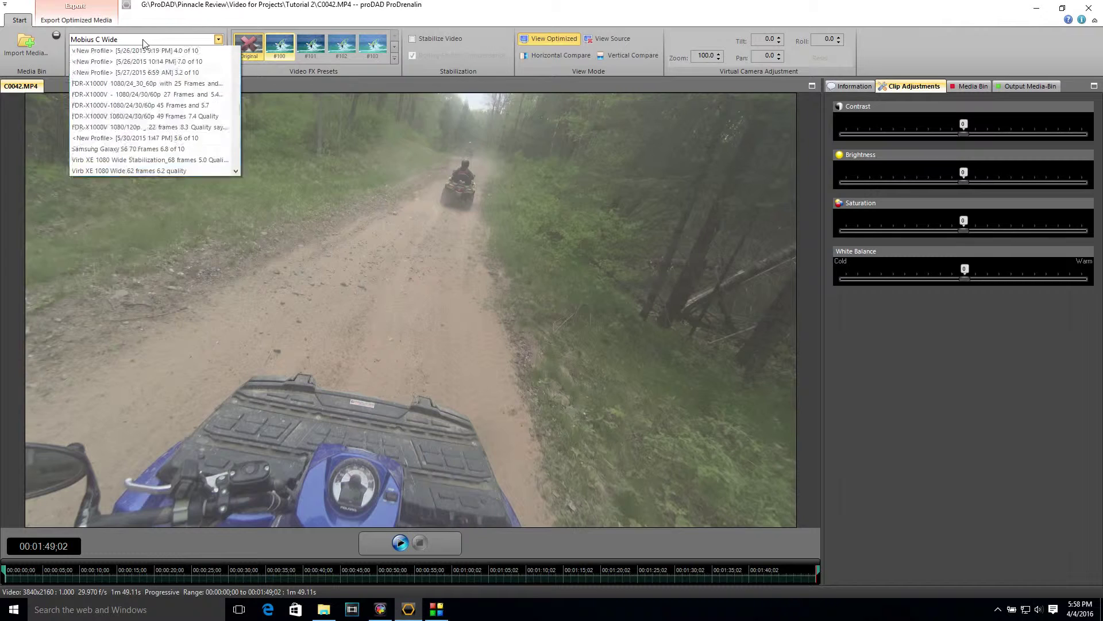
left_click_drag(239, 108, 242, 43)
left_click(136, 54)
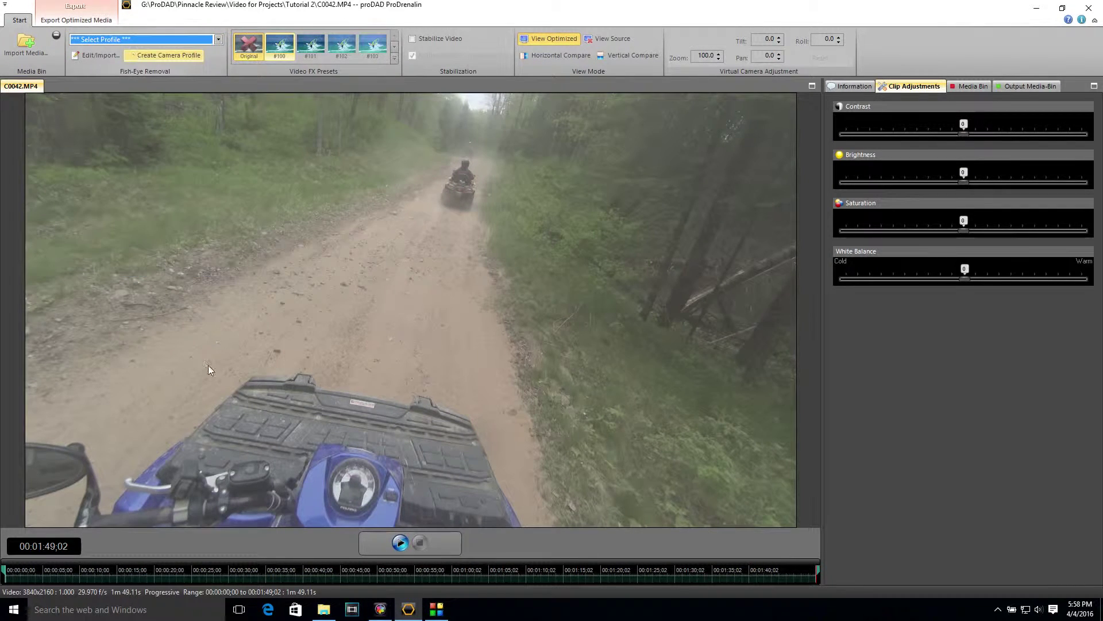
left_click(59, 577)
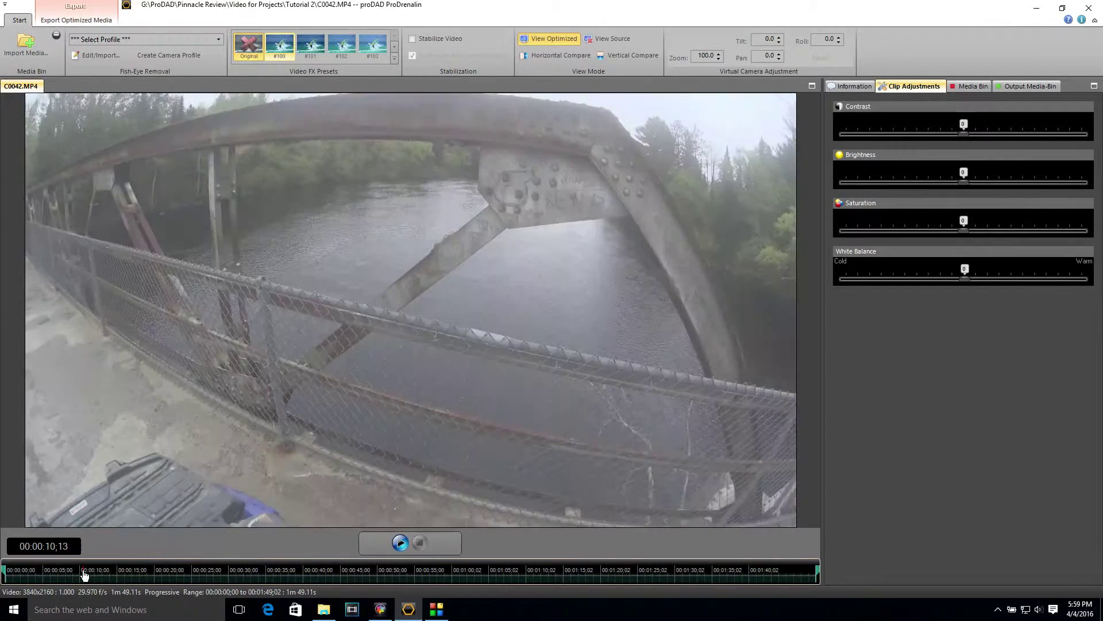
left_click(93, 576)
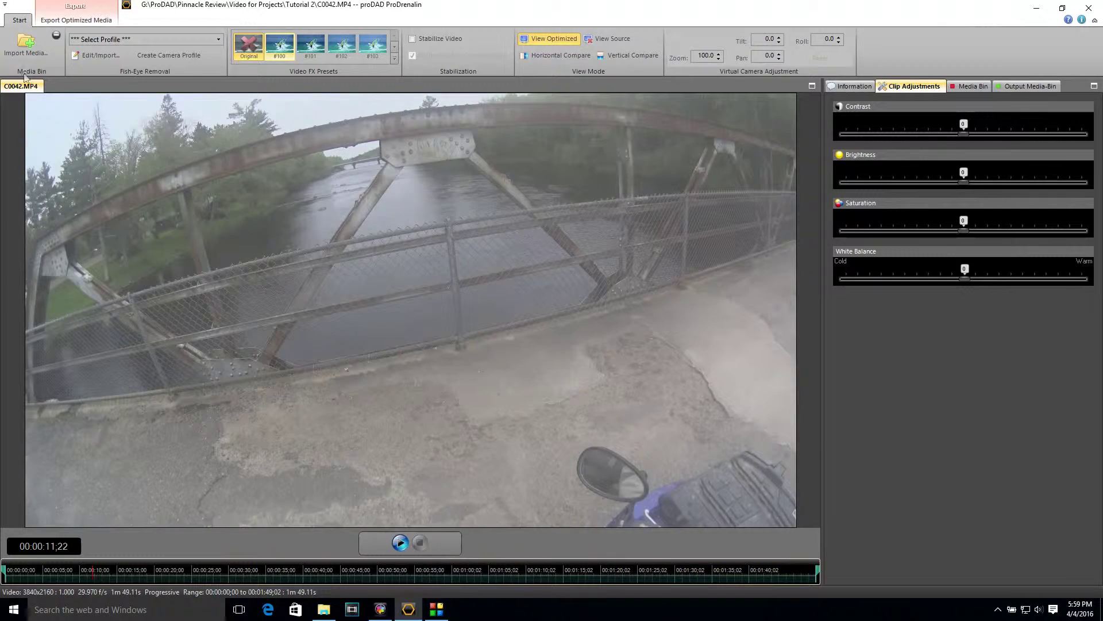
Apply the Sony FDR X1000V fish-eye removal profile and check the bridge at about 00:00:10;17
left_click(115, 39)
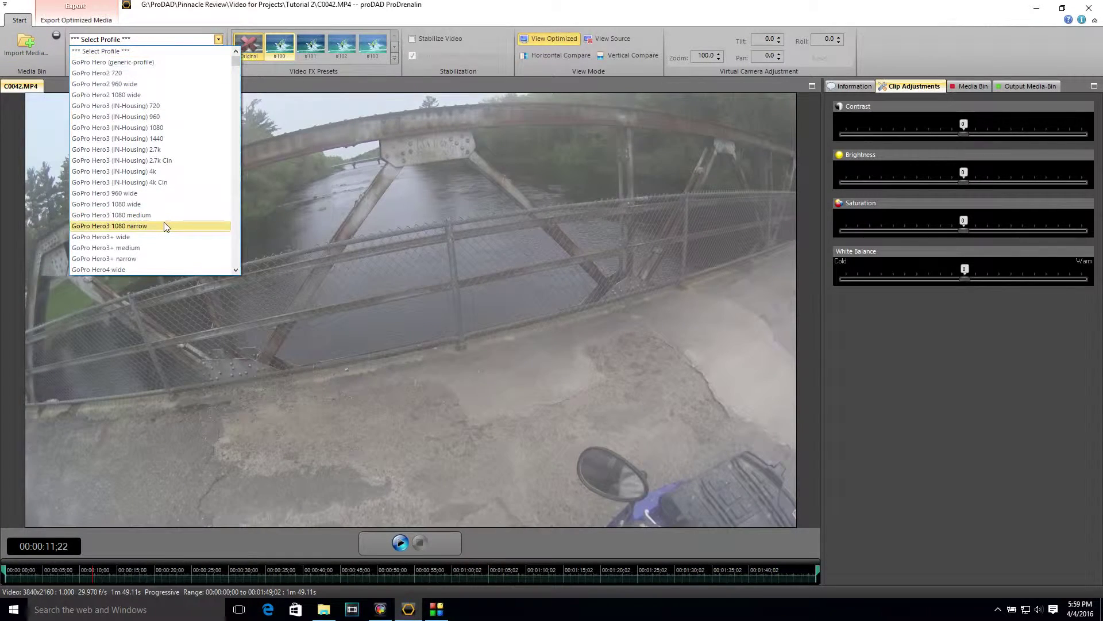
scroll(164, 225, "down", 10)
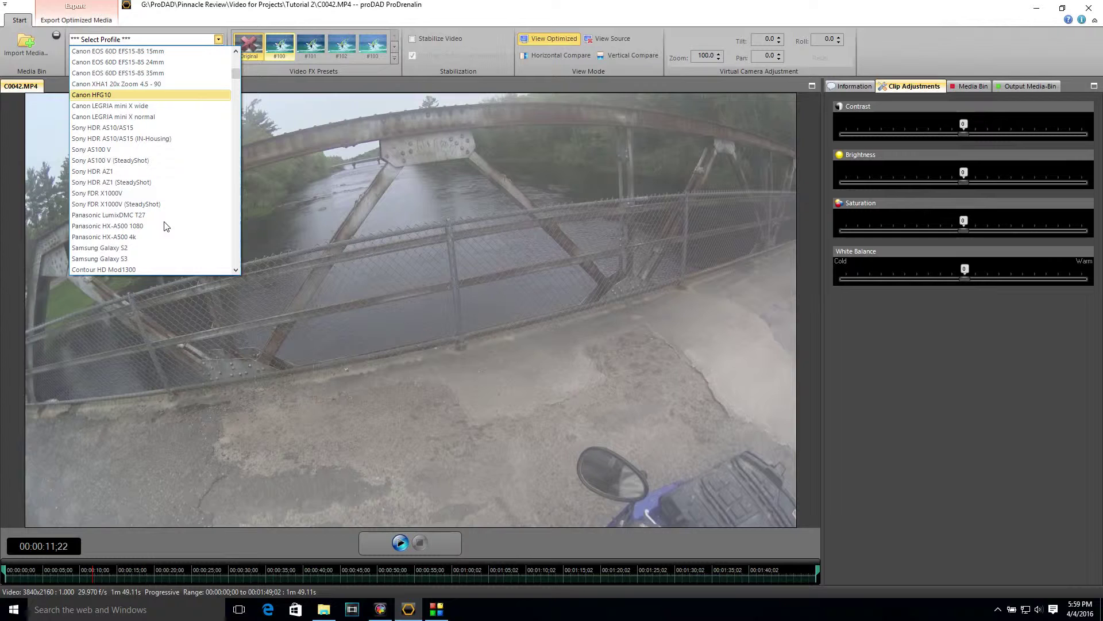
left_click(115, 193)
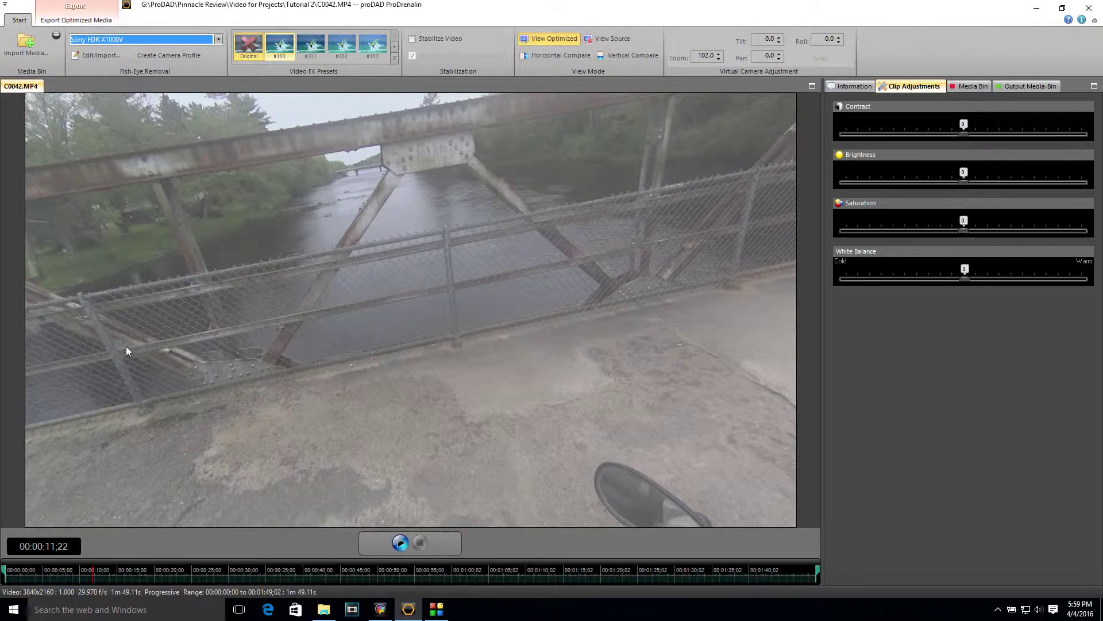
left_click(112, 579)
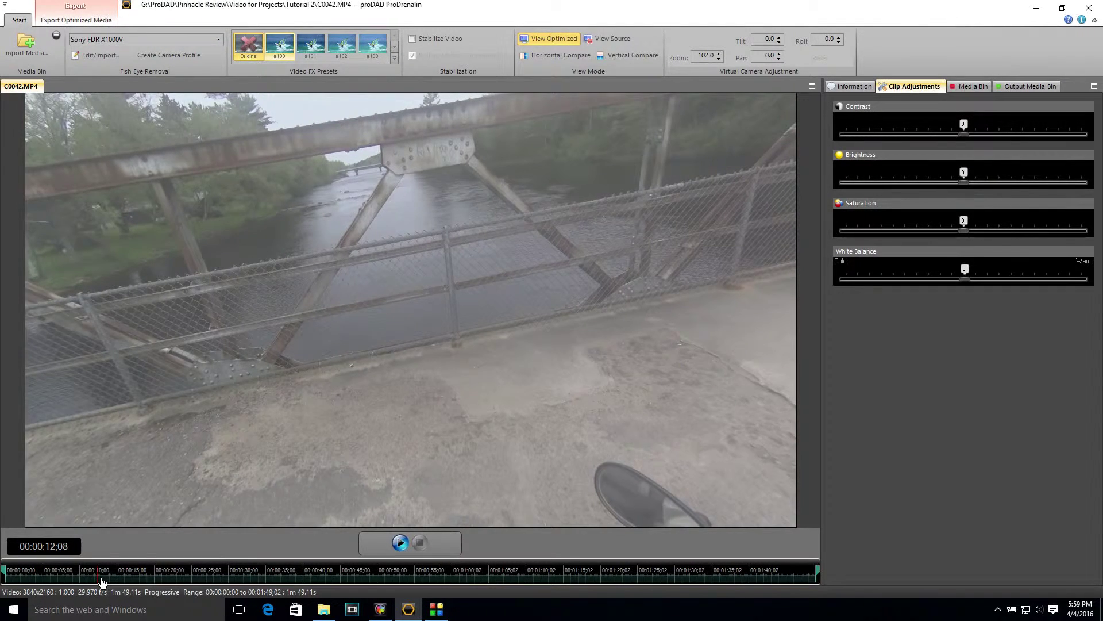
left_click_drag(113, 581, 84, 579)
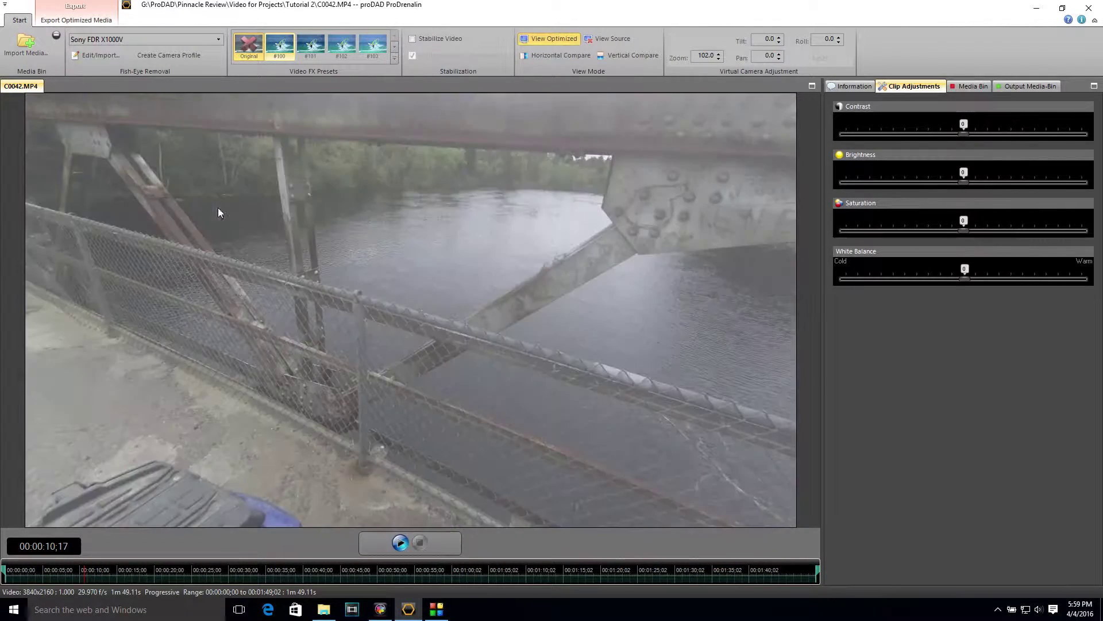
Apply the Contrast Looks preset #101 to the clip and adjust its contrast to 49 and brightness to -17
left_click(394, 55)
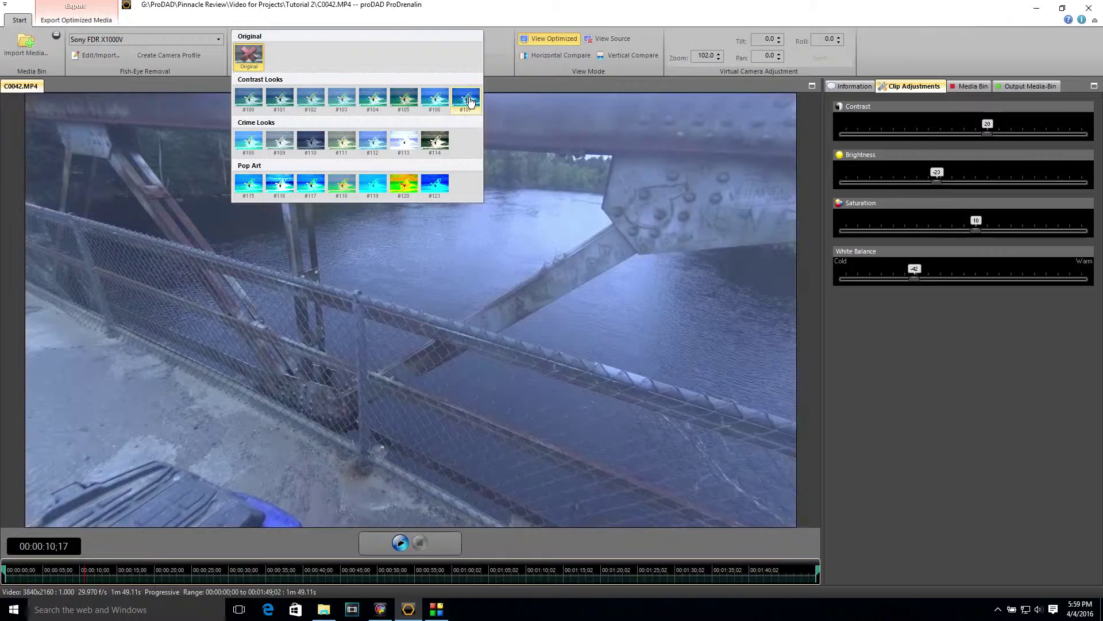
left_click(435, 98)
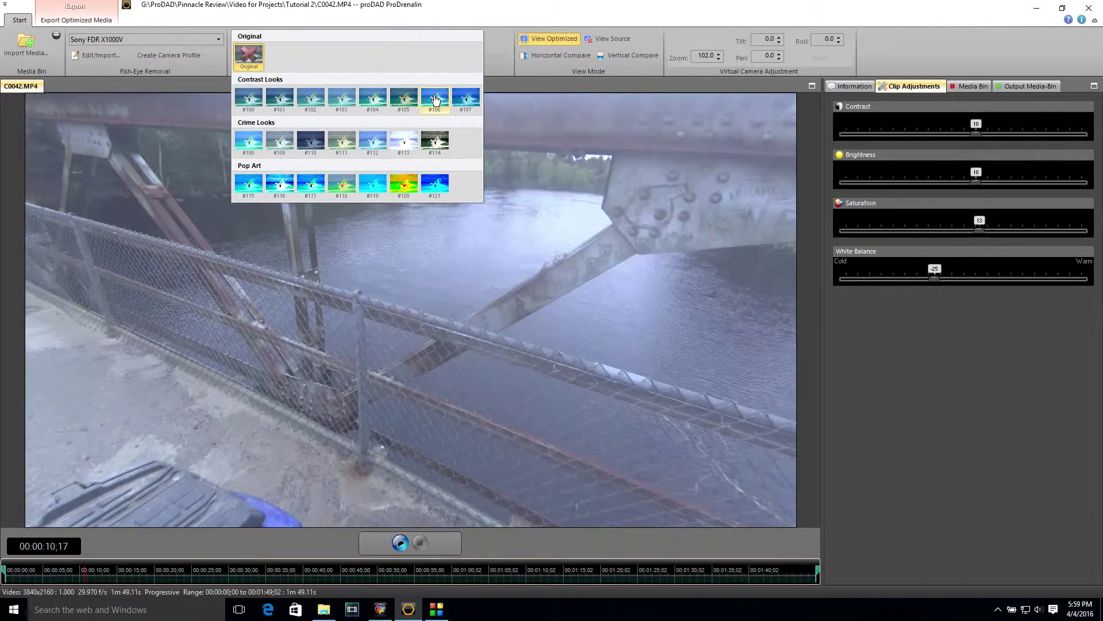
left_click(280, 100)
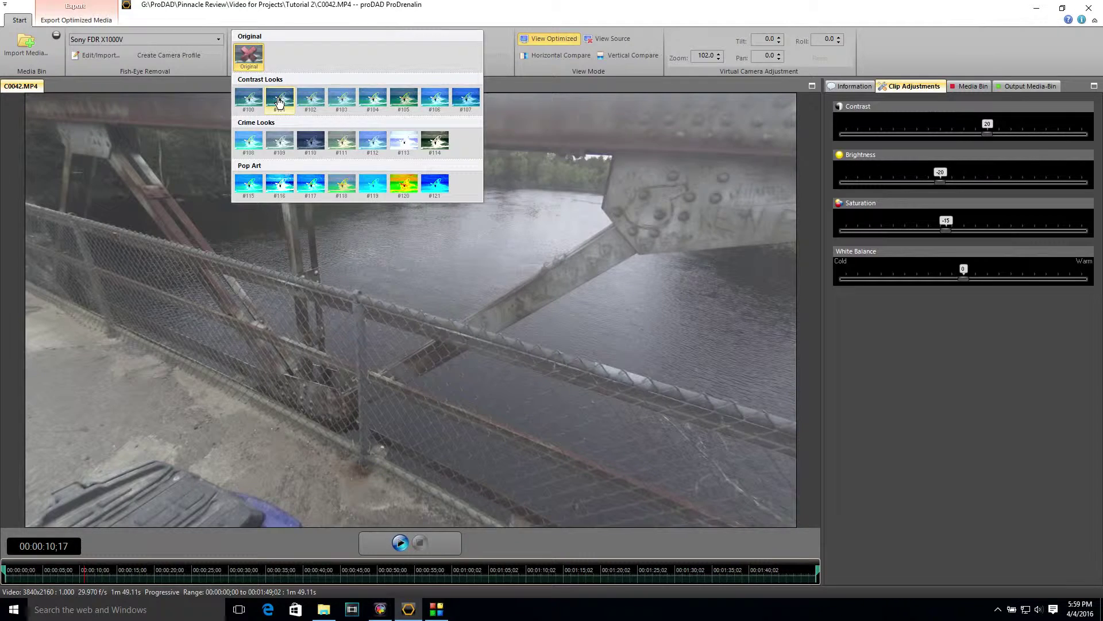
left_click(279, 101)
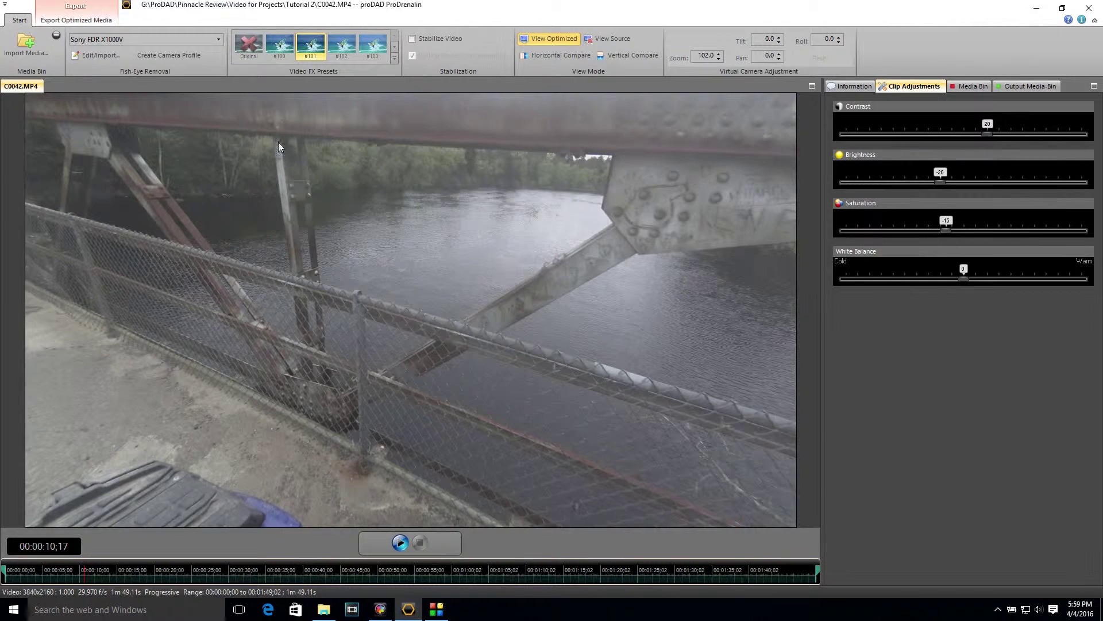
left_click_drag(985, 133, 1026, 135)
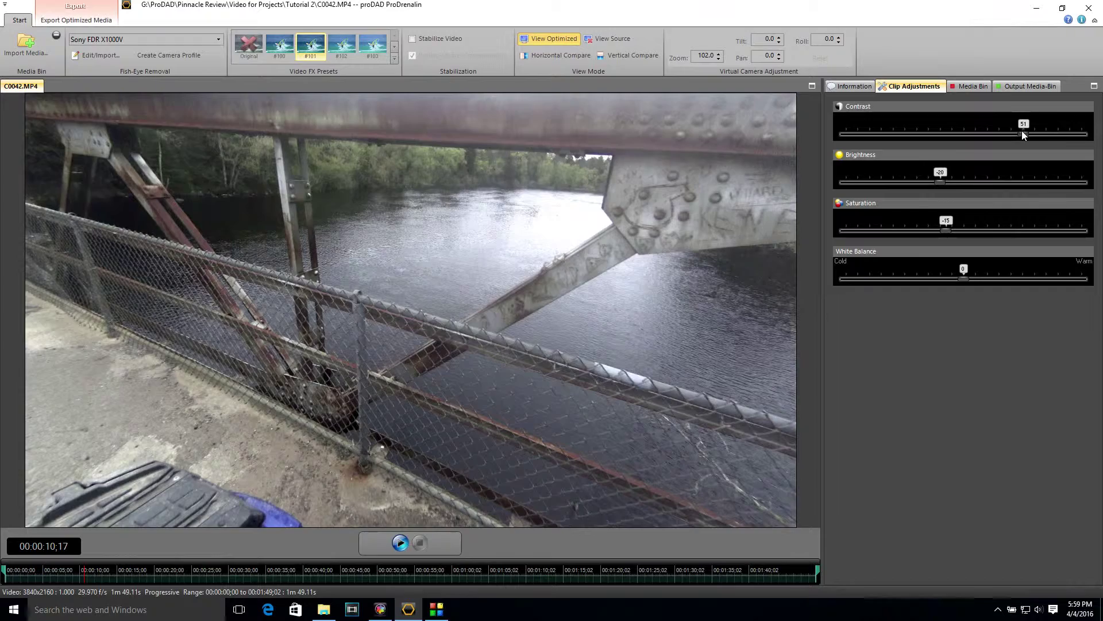
mouse_move(940, 182)
left_mouse_down()
mouse_move(953, 182)
mouse_move(943, 181)
left_mouse_up()
Check the corrected footage at several frames and trim the end of the clip's range to about 00:00:44;08
left_click(60, 573)
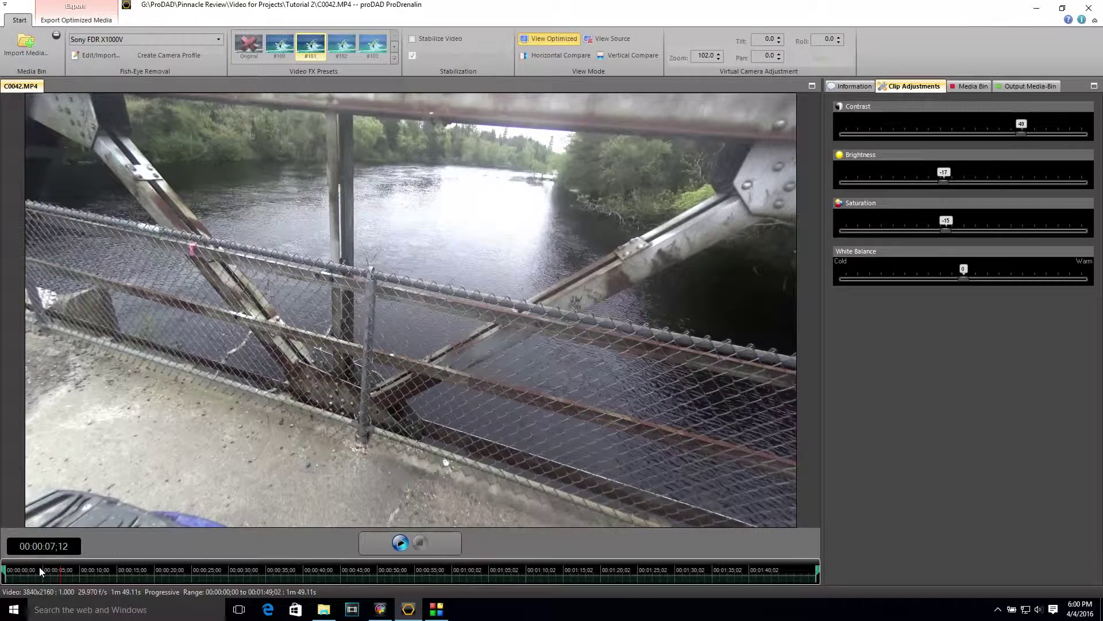
left_click(42, 569)
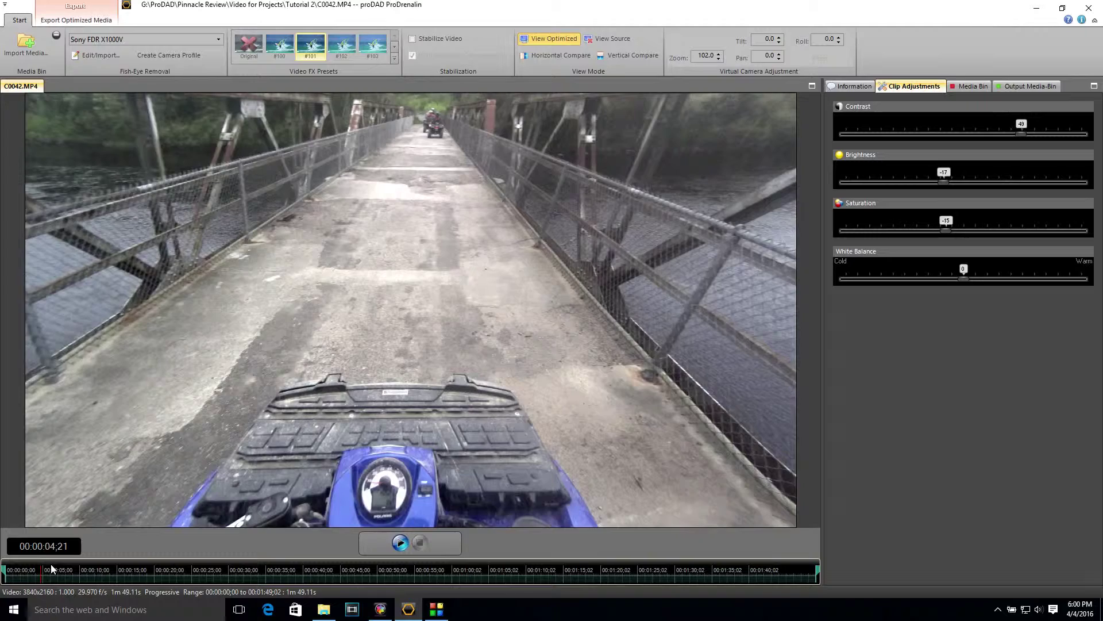
left_click(18, 571)
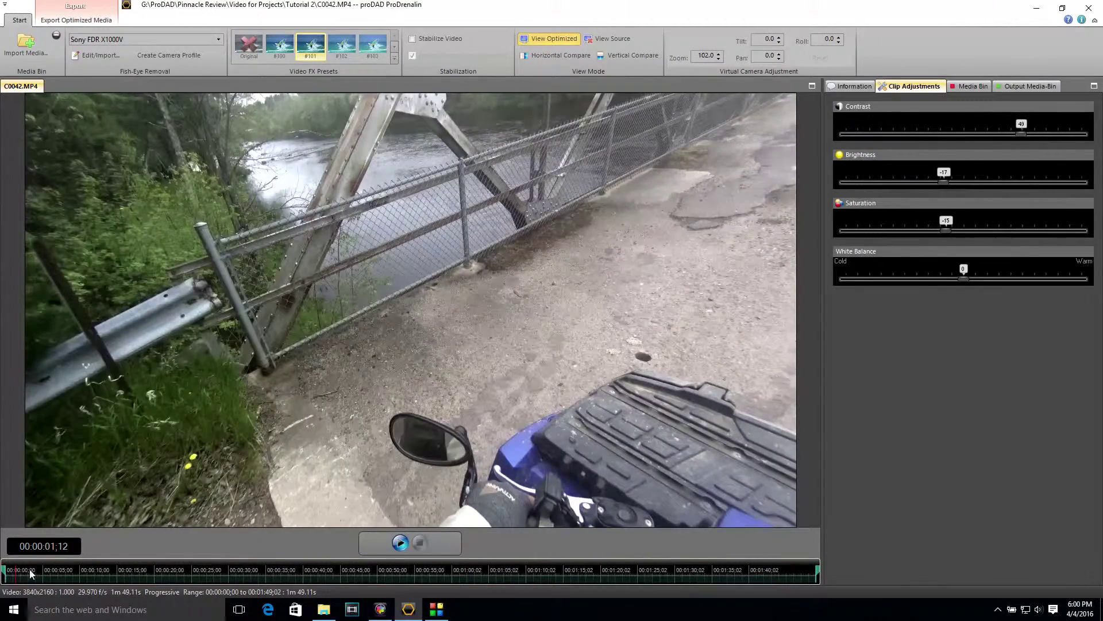
left_click_drag(101, 573, 166, 573)
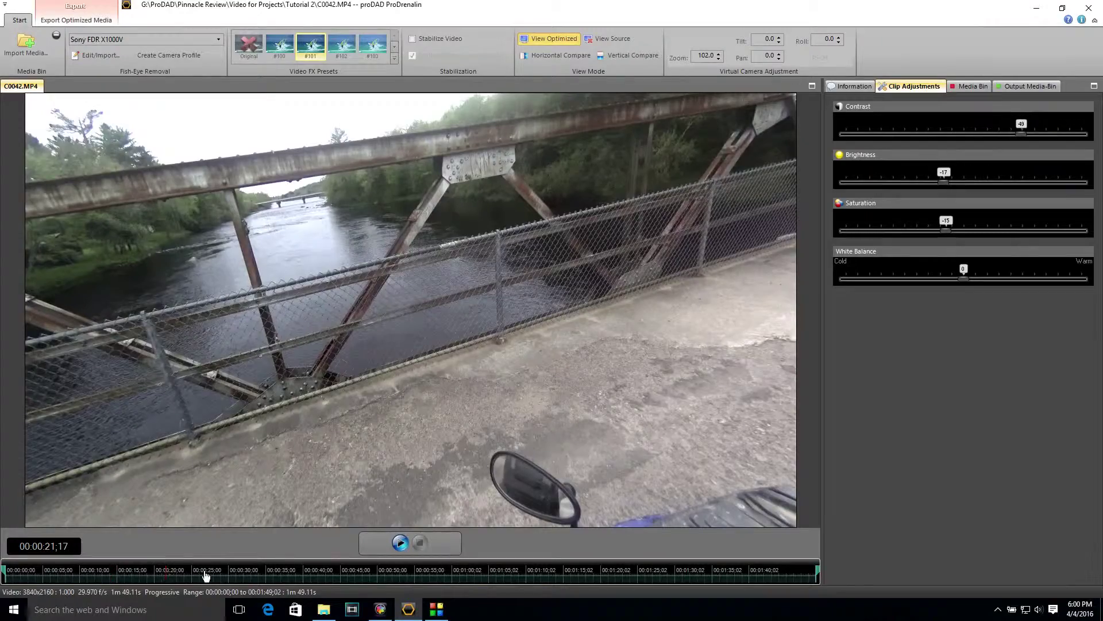
left_click(235, 573)
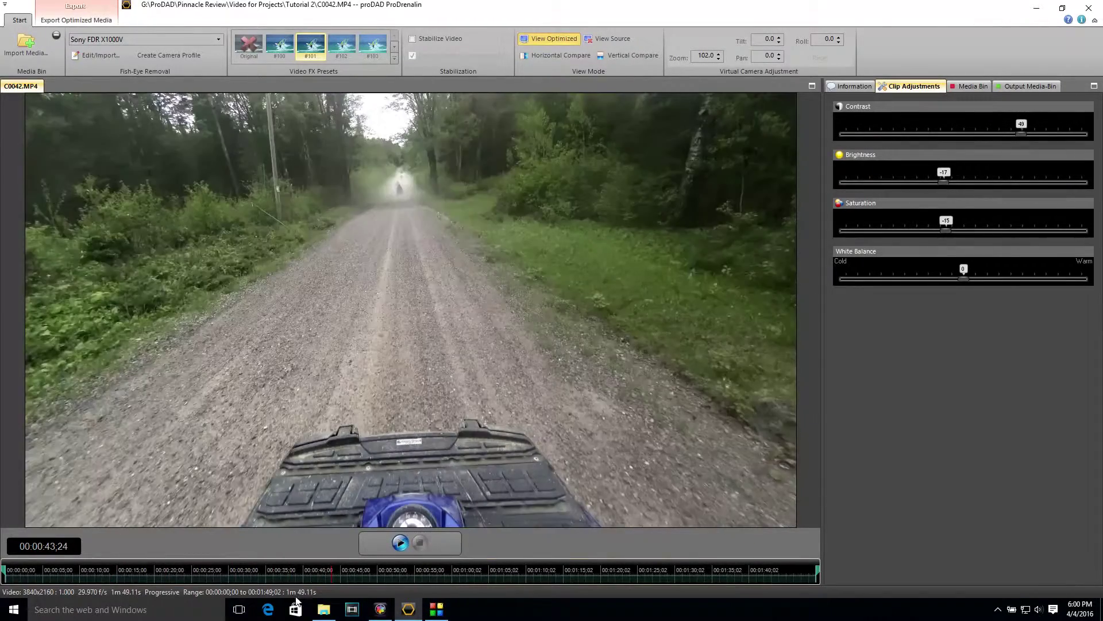
left_click(336, 576)
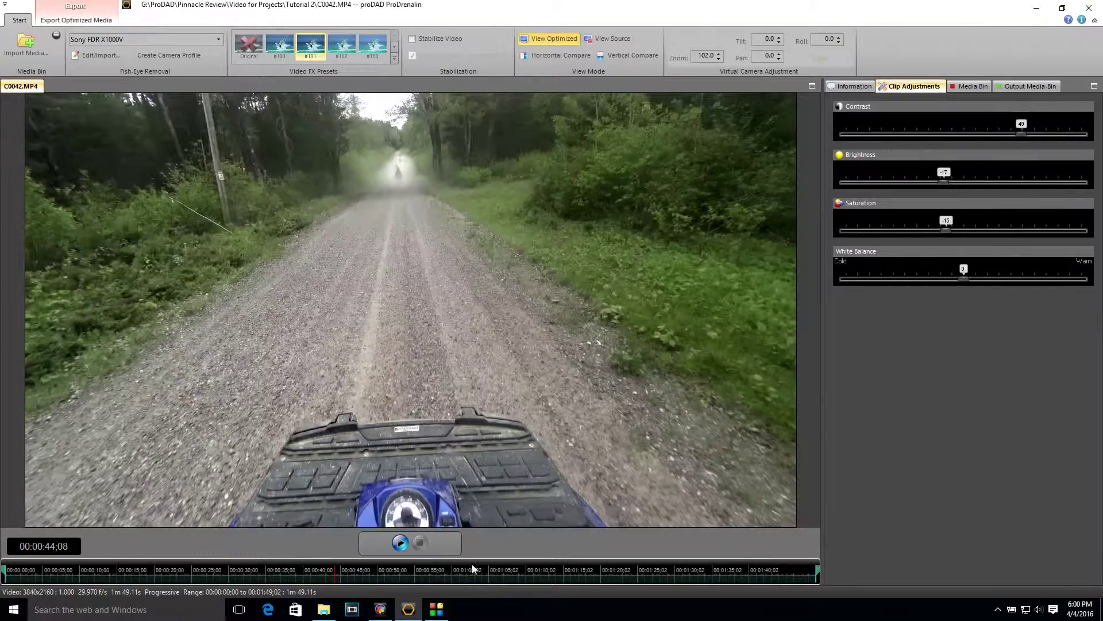
mouse_move(822, 572)
left_mouse_down()
mouse_move(346, 575)
mouse_move(337, 600)
left_mouse_up()
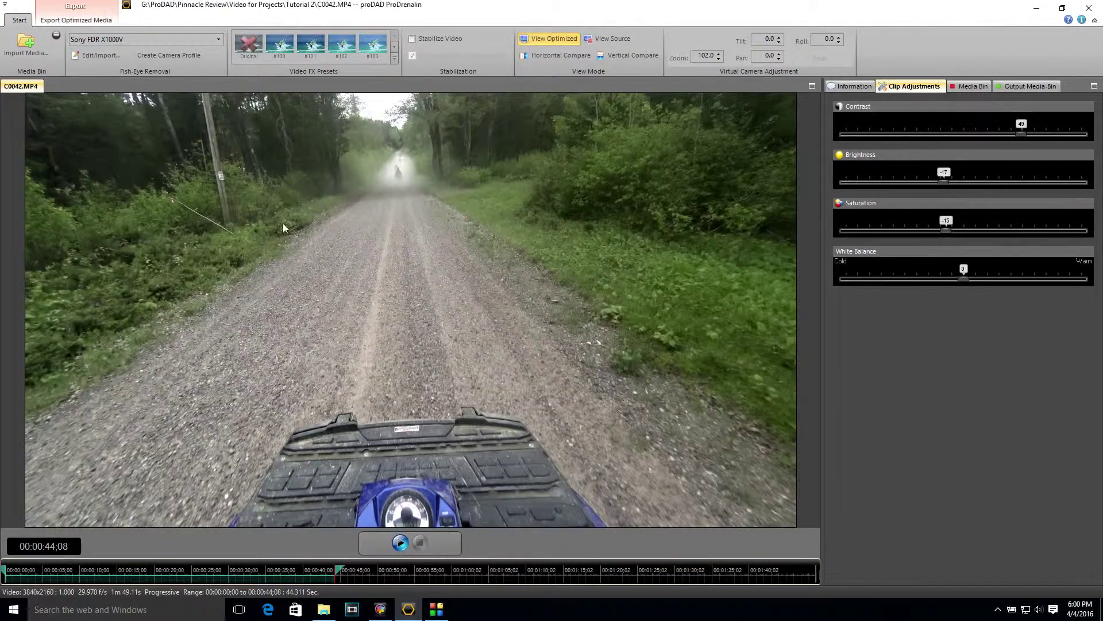
With the clip's range ending at about 00:00:03;09, enable video stabilization and open the optimized-media export settings
left_click(412, 39)
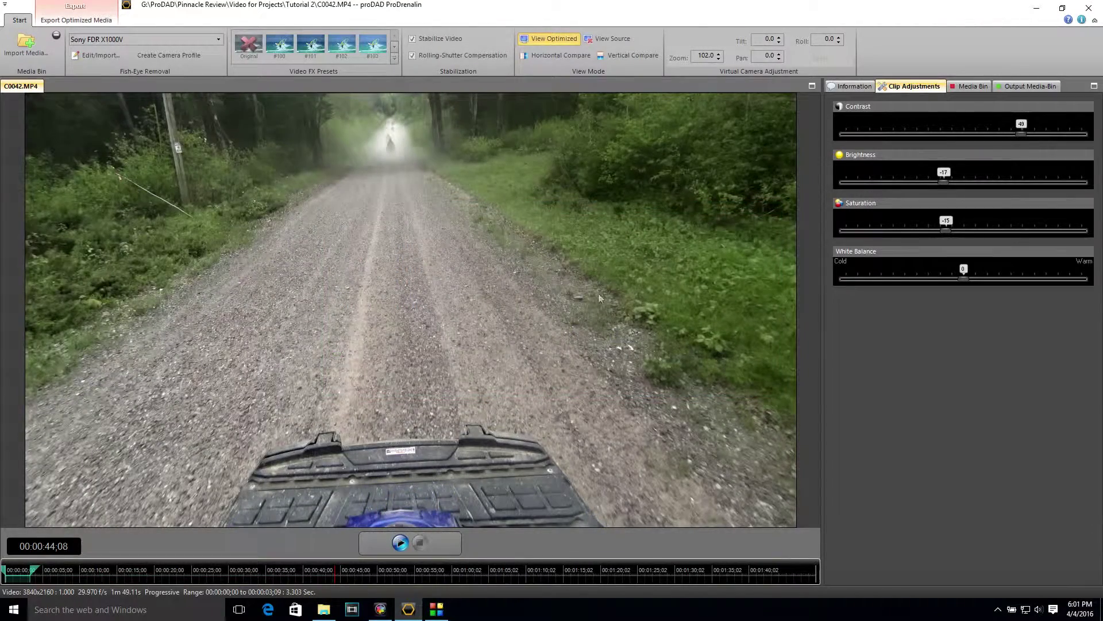
left_click(77, 22)
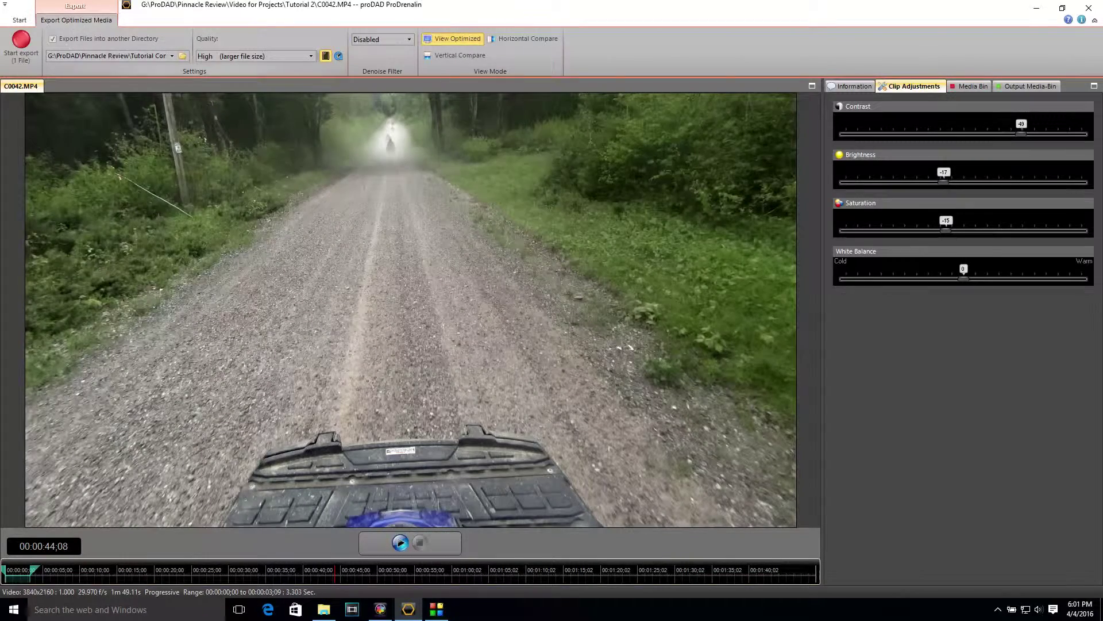
Export the clip to the Fixed Footage folder under Tutorial Content and clear it from the media bin
left_click(183, 56)
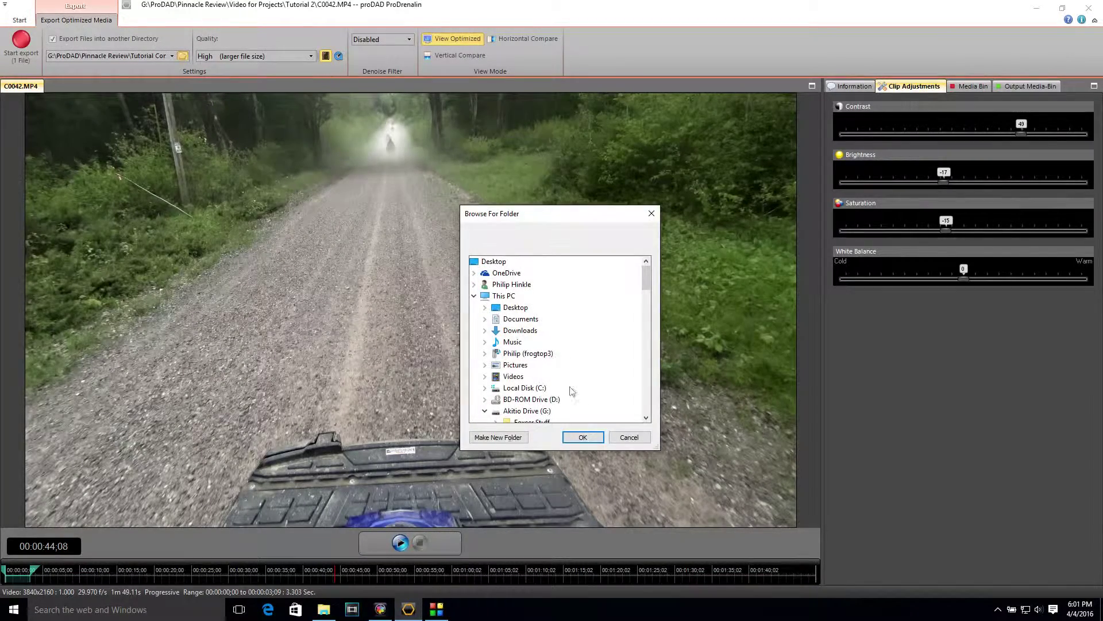
left_click_drag(646, 278, 656, 352)
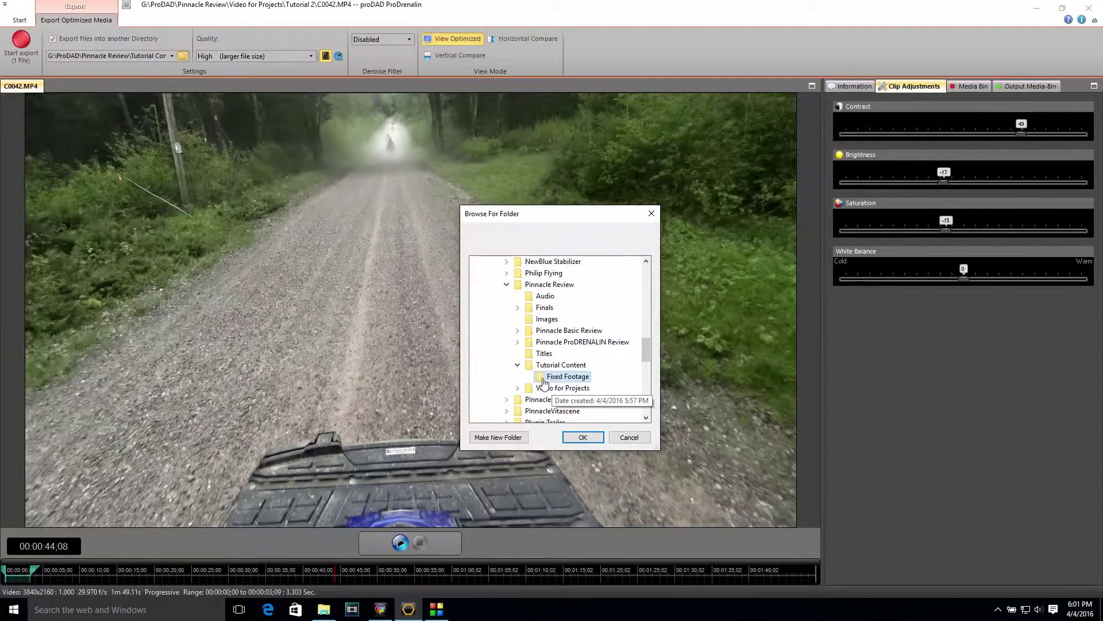
left_click(583, 438)
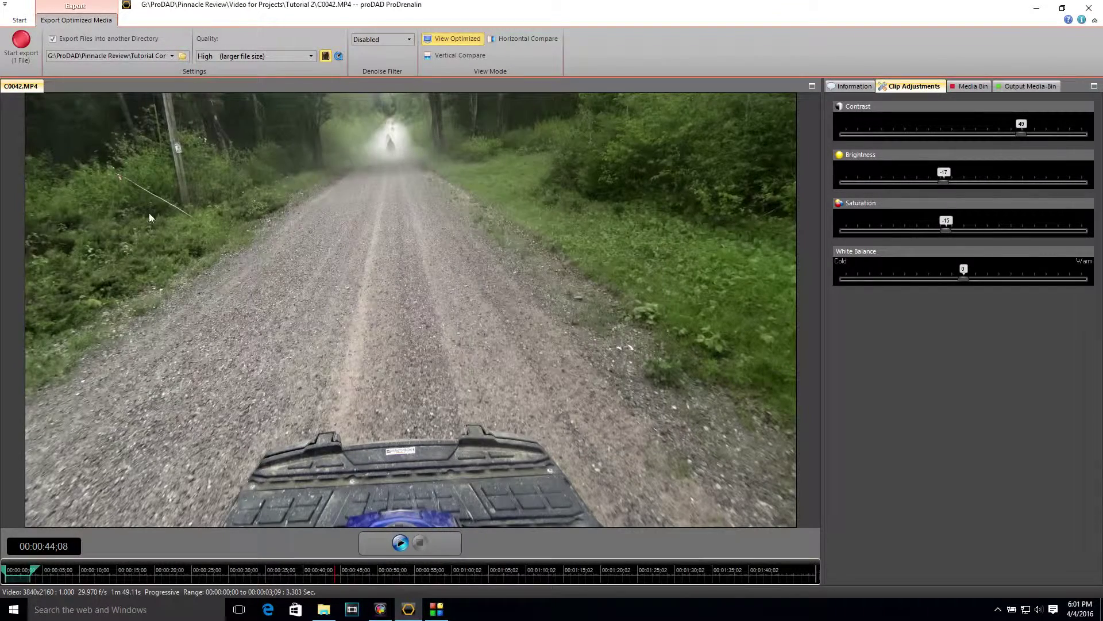
left_click(21, 39)
left_click(28, 19)
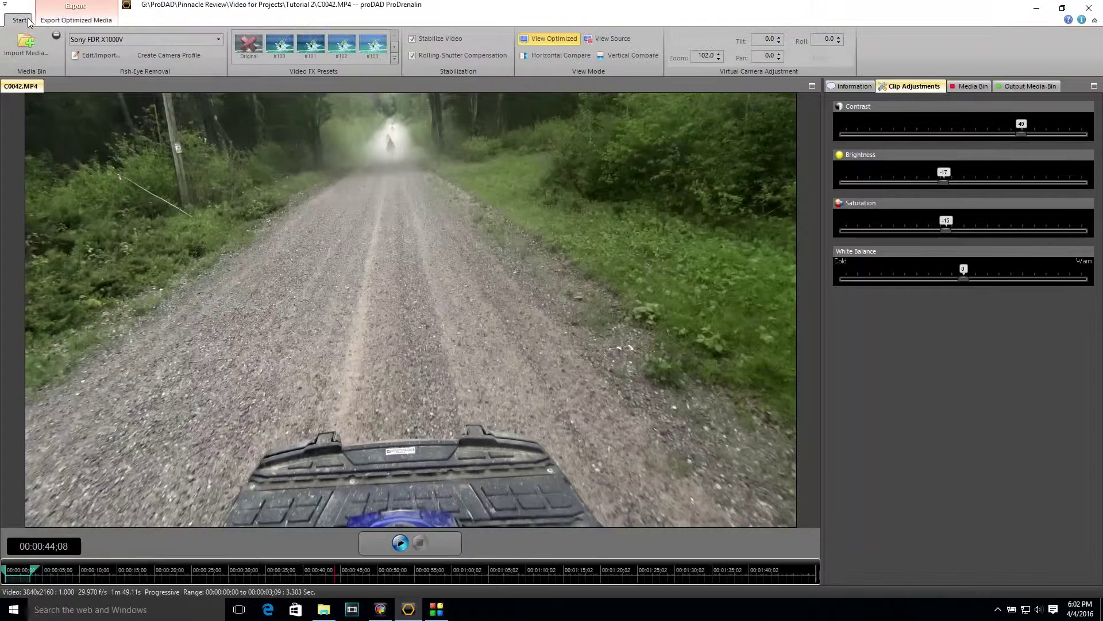
left_click(56, 36)
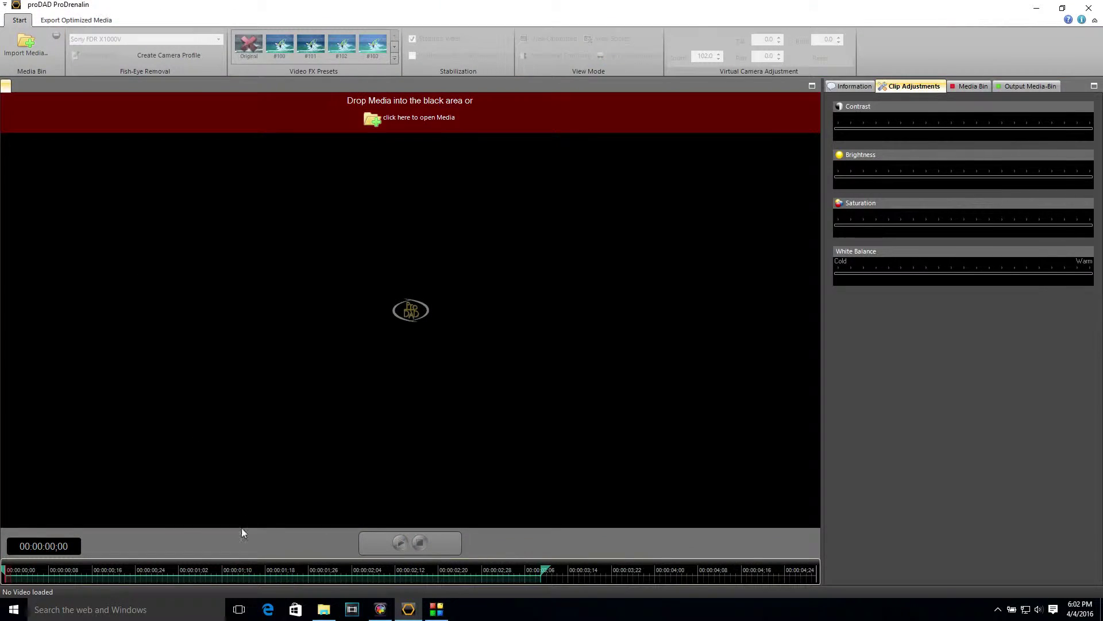
Play Feather-8 way.MP4 from the Tutorial 2 folder in Movies & TV and skim its wingsuit and canopy flight scenes up to about 0:04:10
left_click(323, 609)
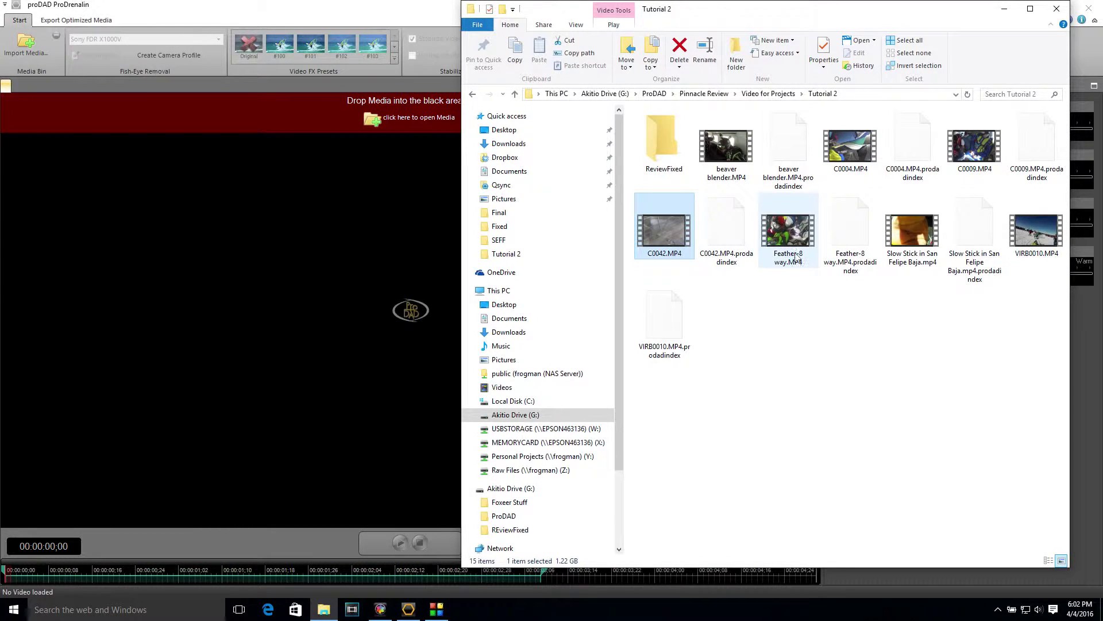
double_click(790, 229)
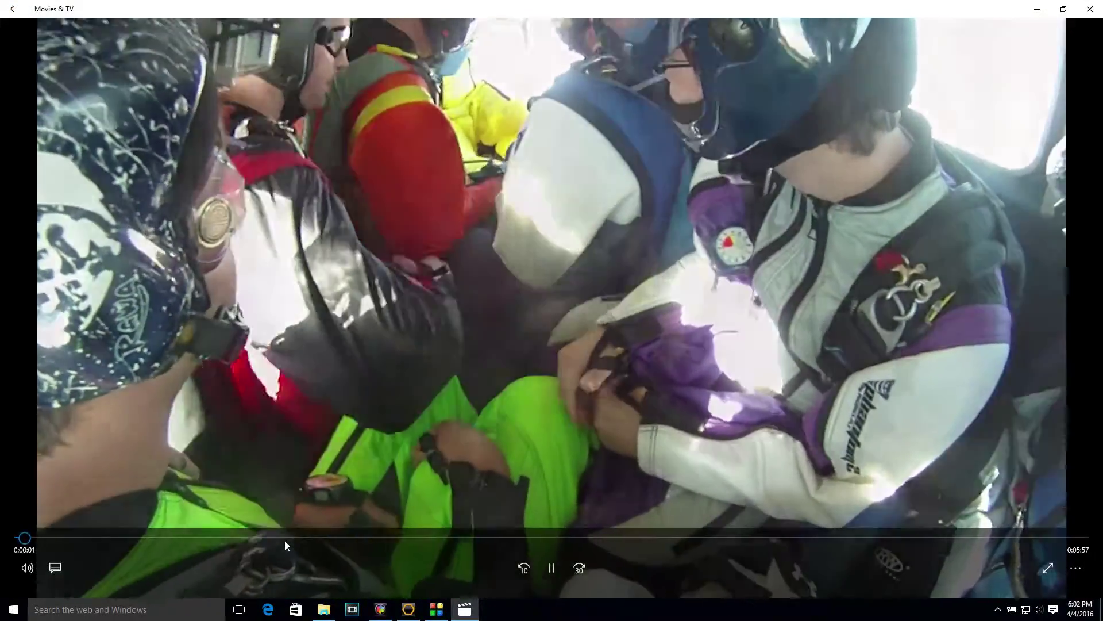
left_click(285, 540)
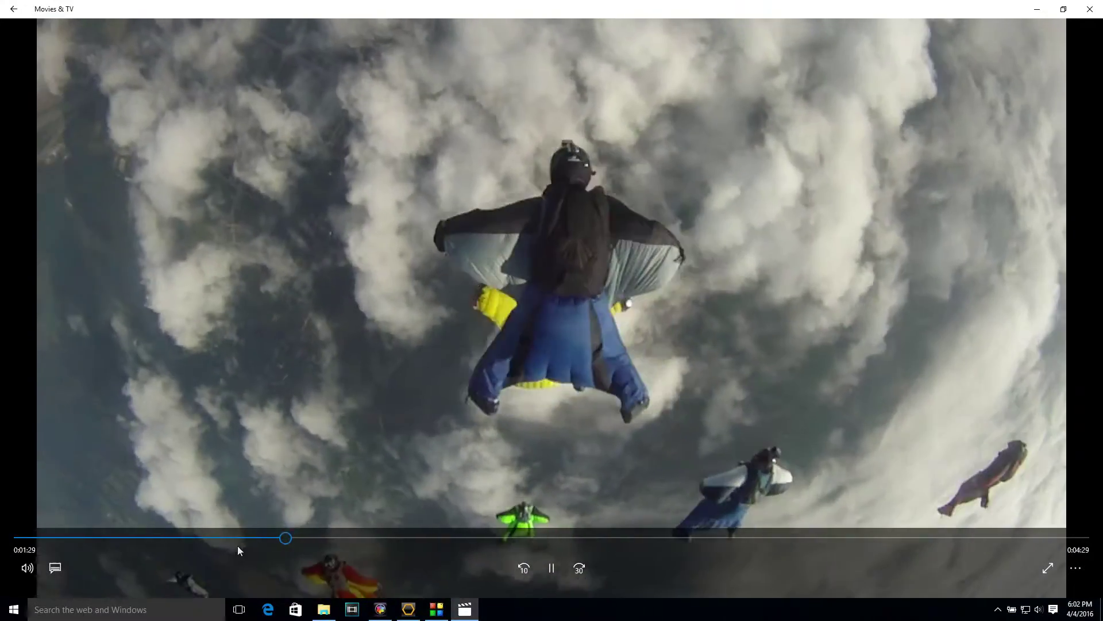
left_click(241, 540)
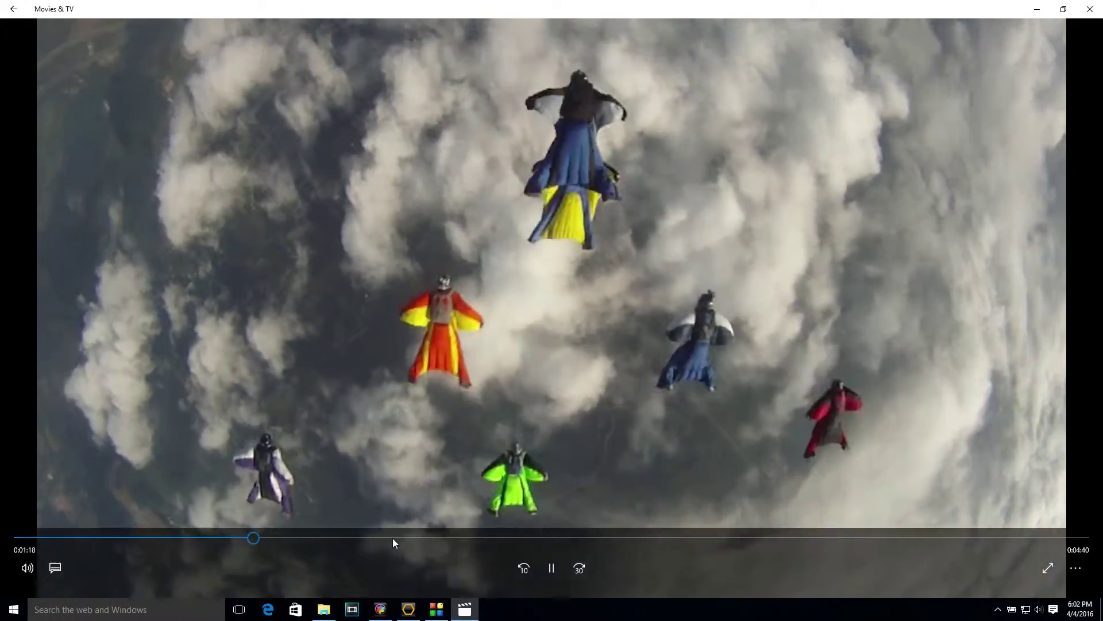
left_click_drag(393, 540, 520, 540)
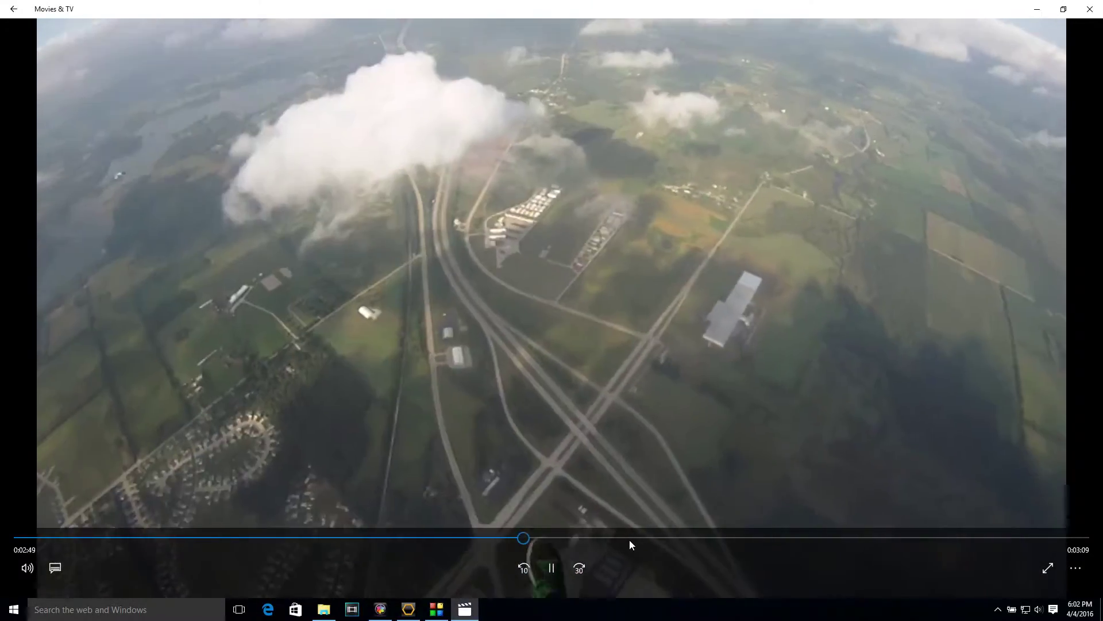
left_click(630, 540)
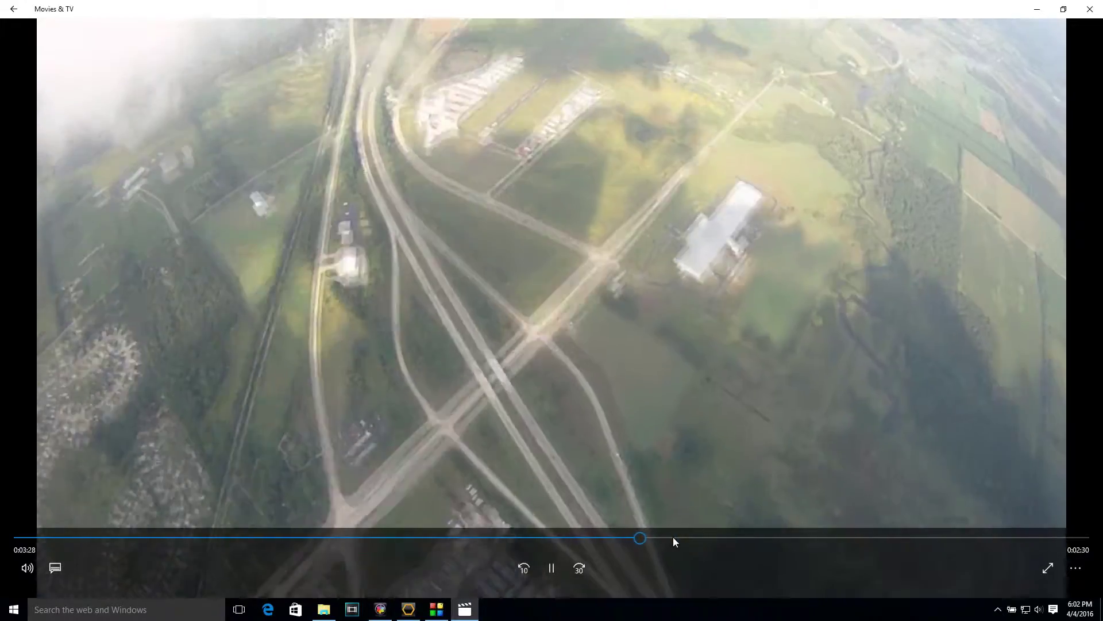
left_click(674, 537)
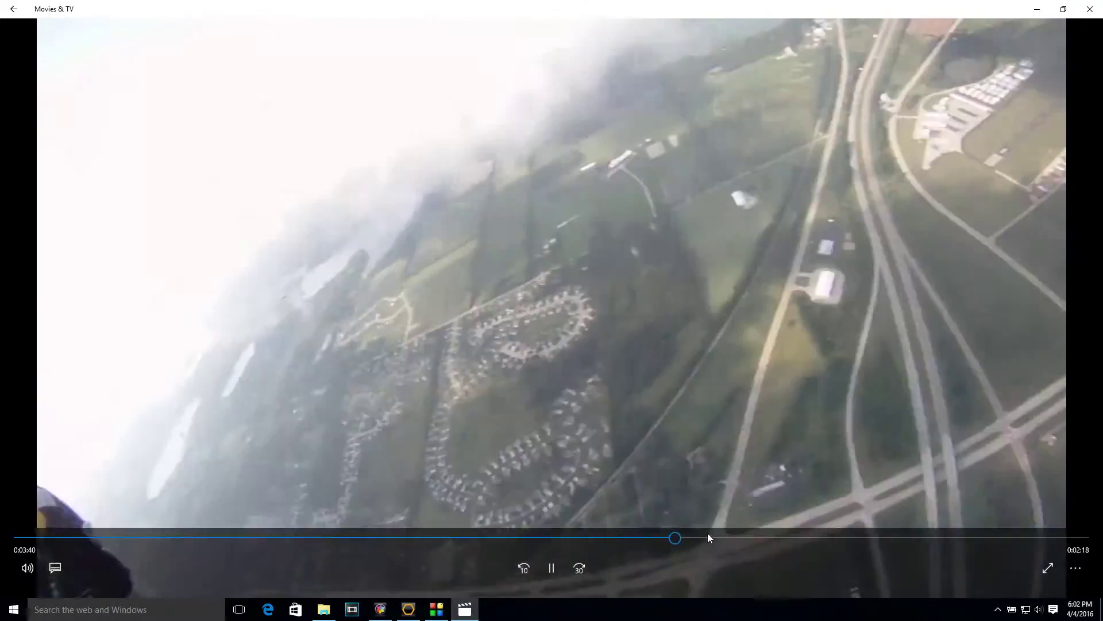
left_click(708, 537)
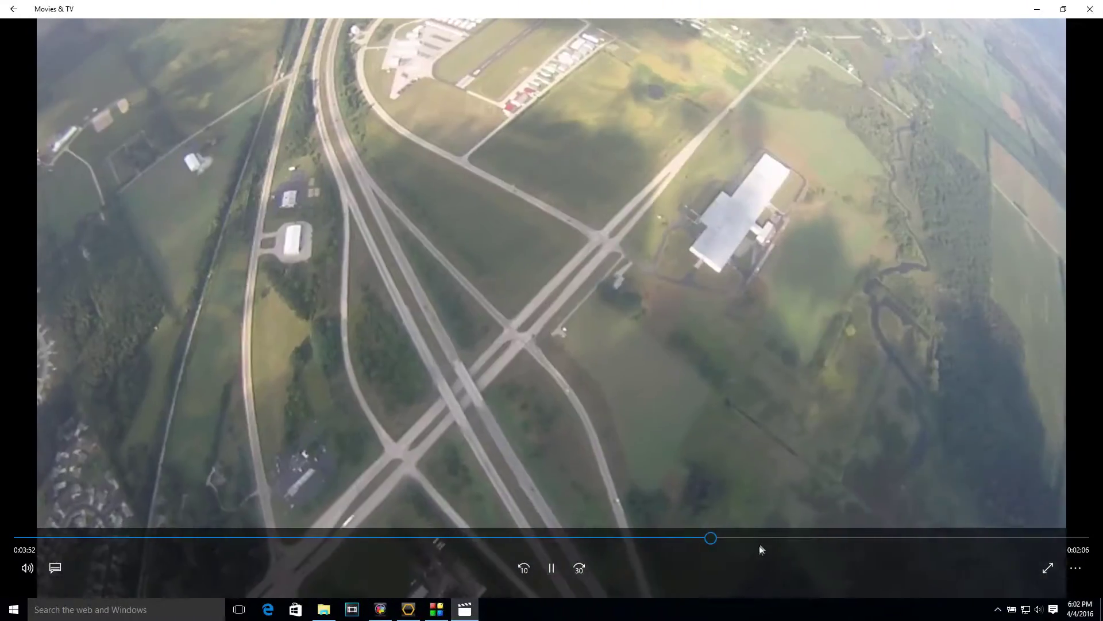
left_click(761, 537)
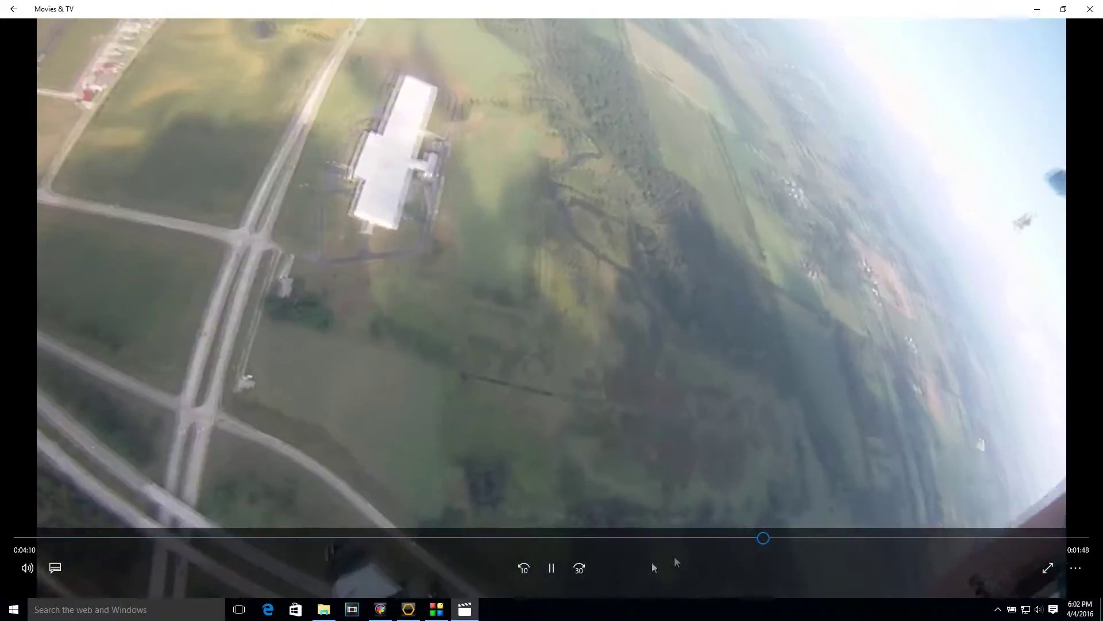
Pause at several aerial frames between about 0:03:15 and 0:04:11 to examine the lens curvature, and close the video player
left_click(549, 568)
left_click(549, 567)
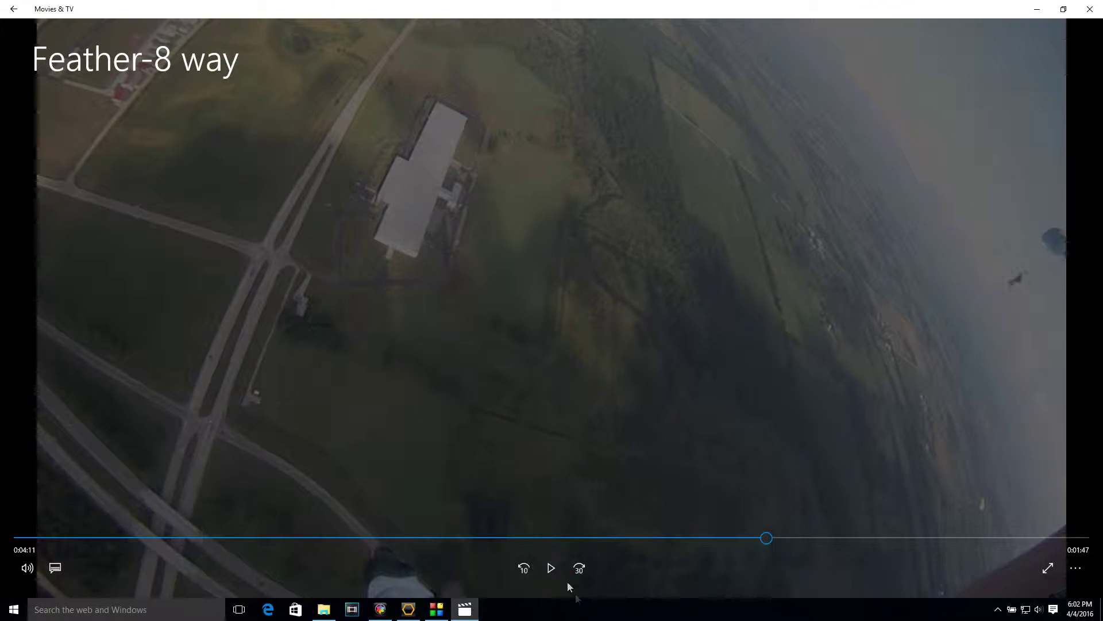
left_click(689, 537)
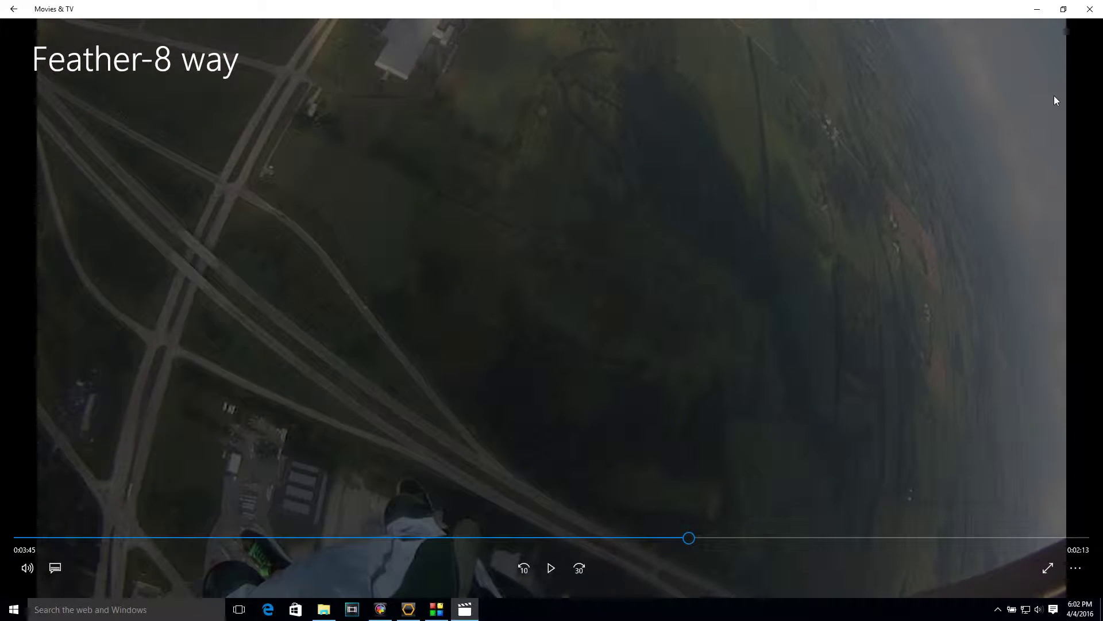
left_click(550, 568)
left_click(590, 539)
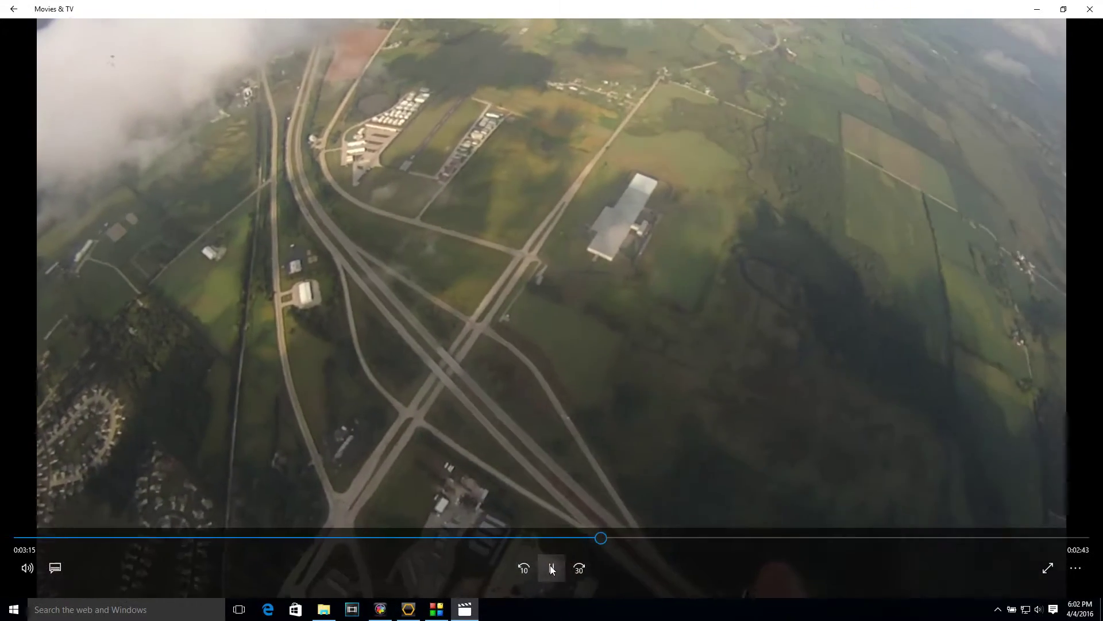
left_click(550, 568)
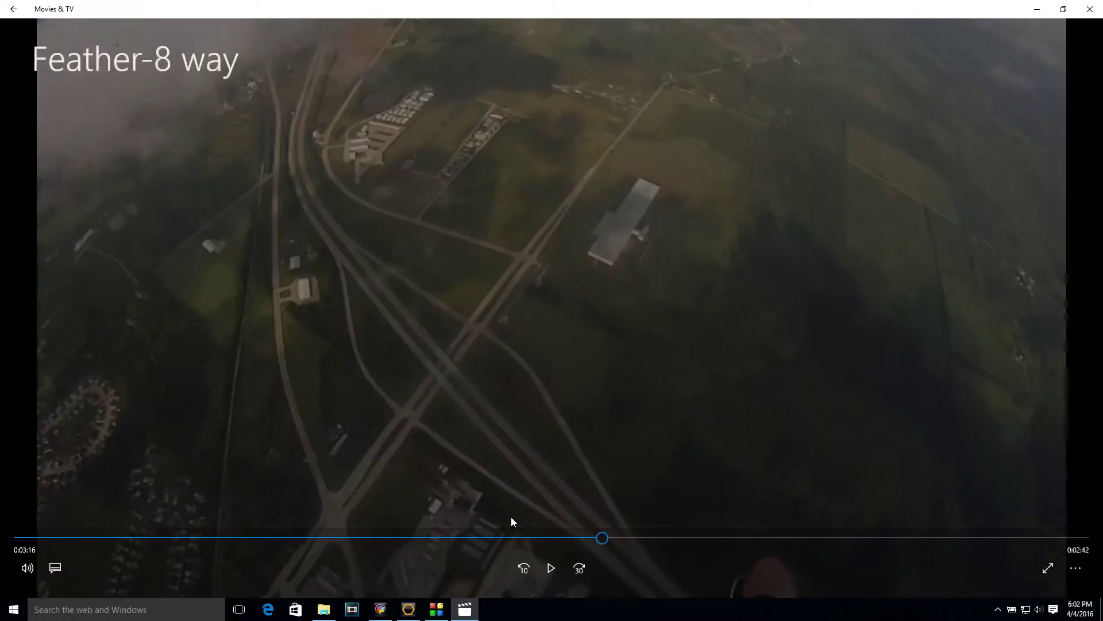
left_click(1090, 9)
Load Feather-8 way.MP4 from the Tutorial 2 folder into ProDrenalin
left_click(356, 268)
left_click(408, 118)
left_click(451, 101)
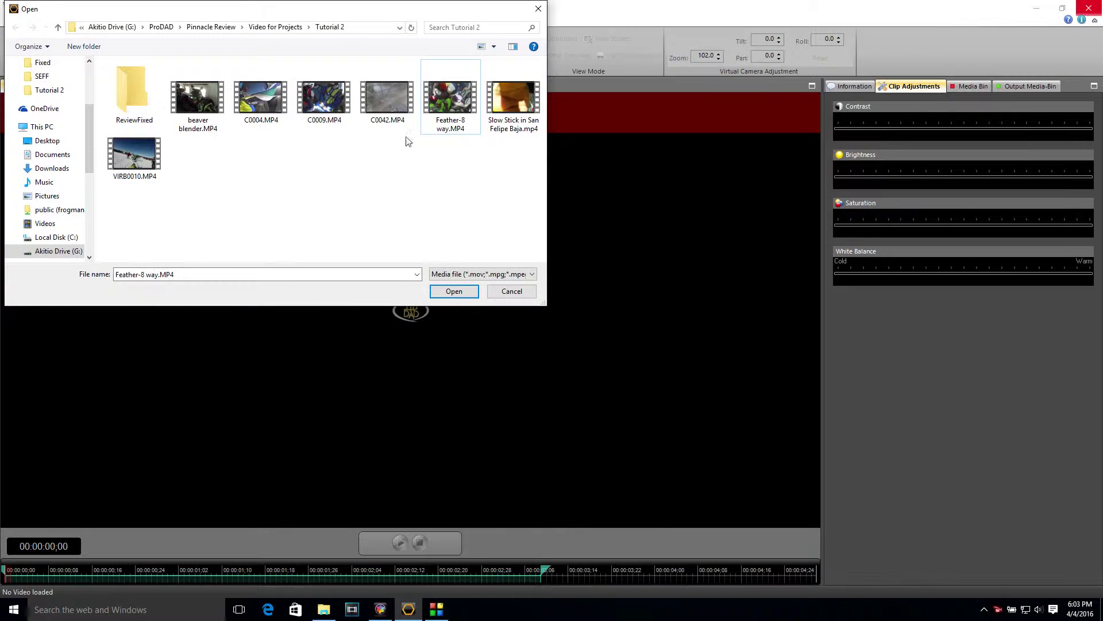
left_click(463, 289)
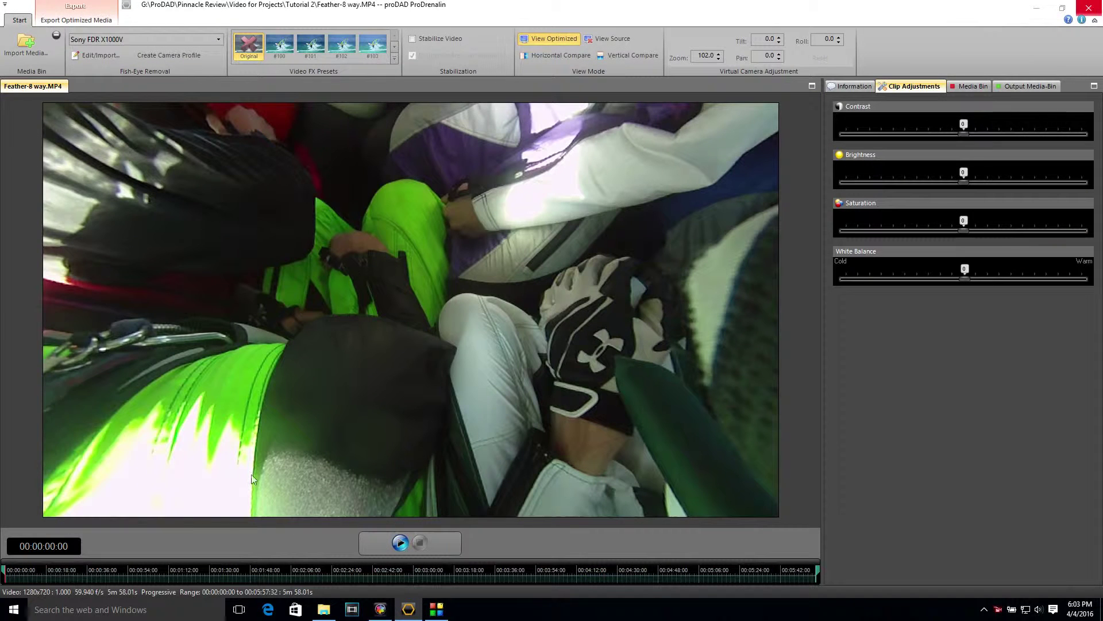
At about 00:03:36;43 in the clip, reset the fish-eye removal to no camera profile
left_click(483, 575)
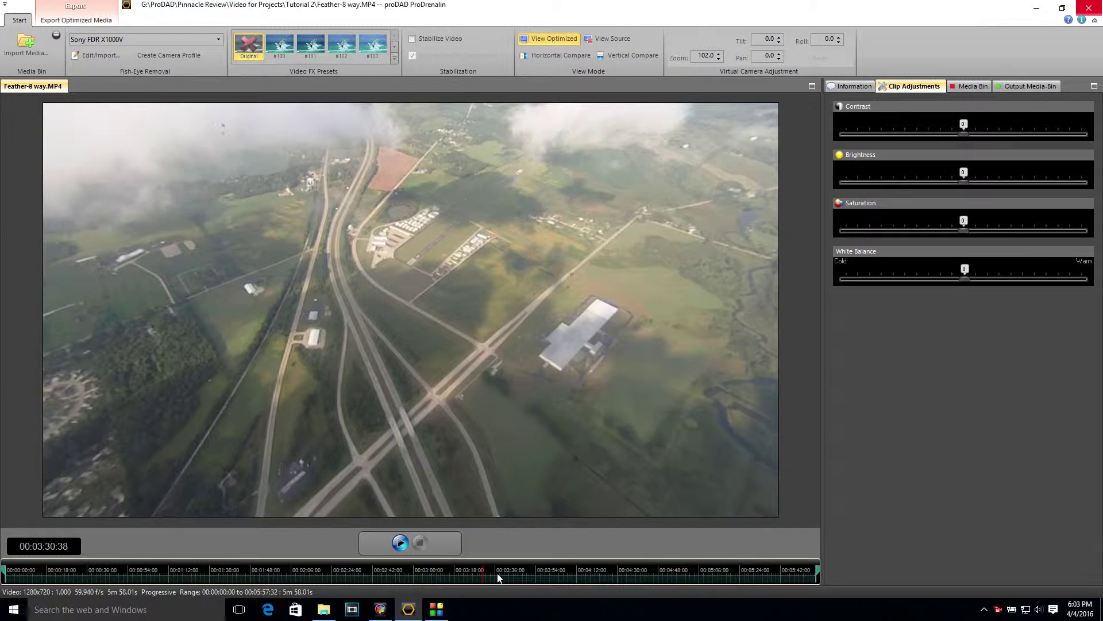
left_click(498, 576)
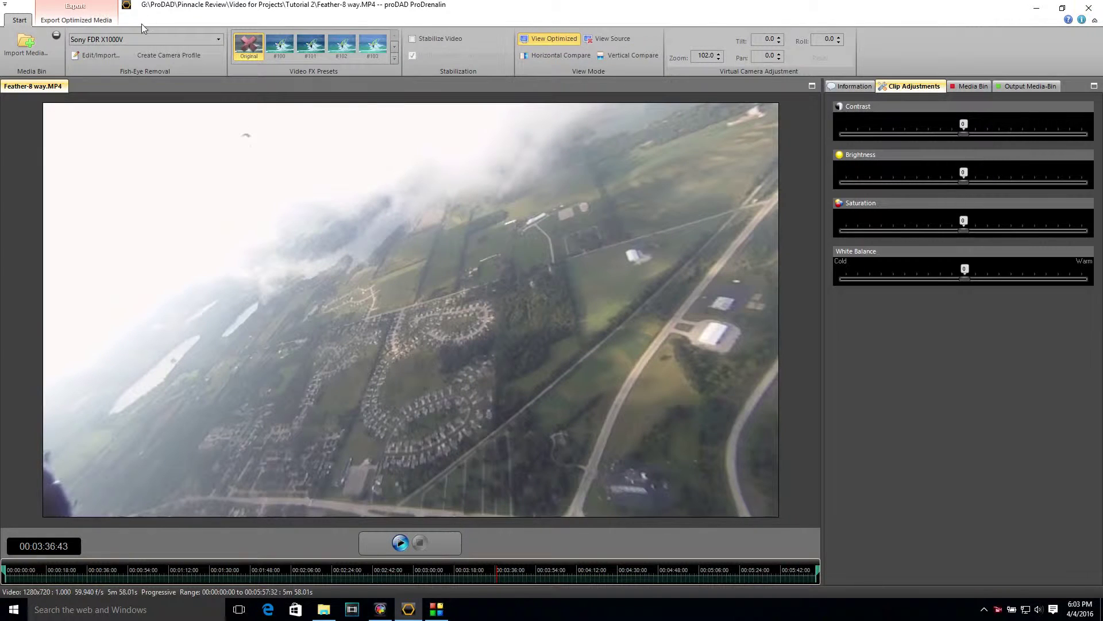
left_click(190, 39)
scroll(239, 77, "up", 8)
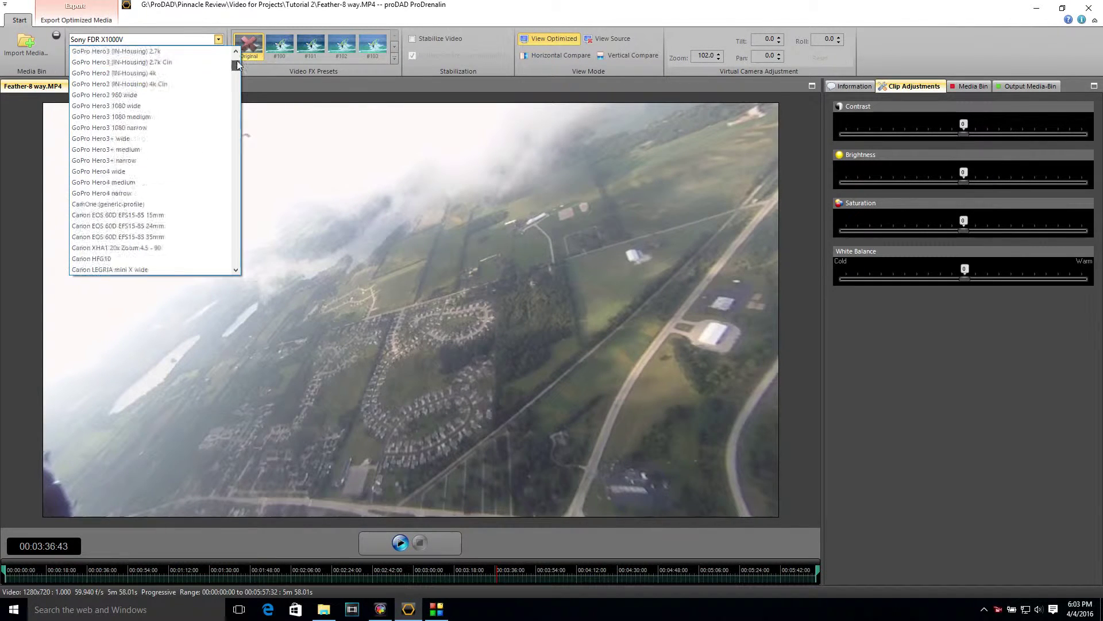
left_click(115, 51)
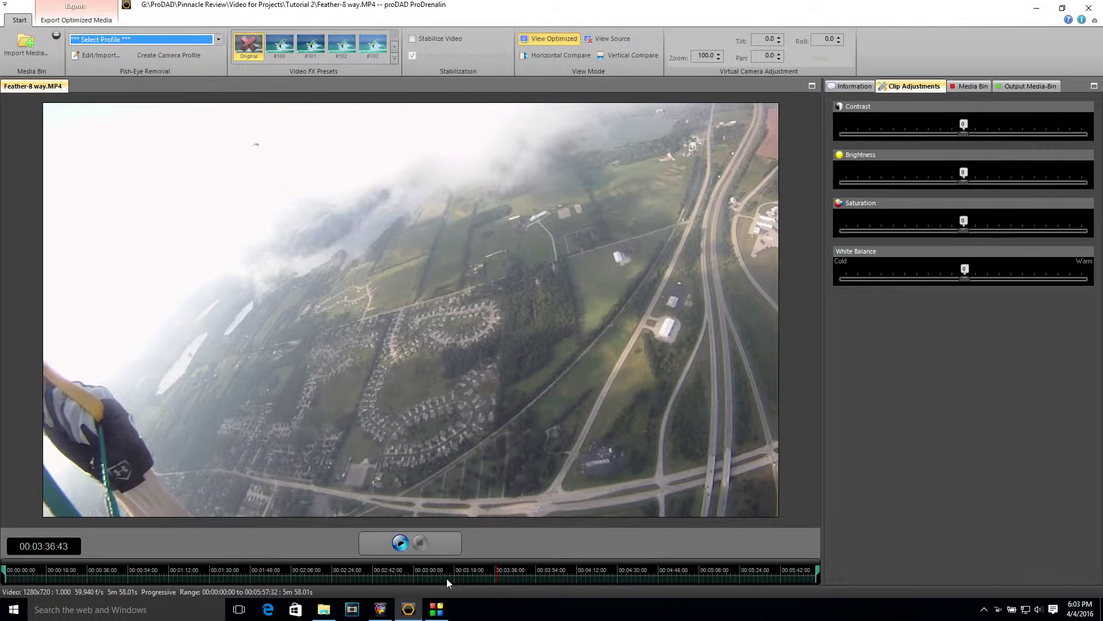
Find a frame with a strongly curved horizon at about 00:04:11;57 and apply the GoPro Hero4 wide fish-eye removal profile
left_click(519, 575)
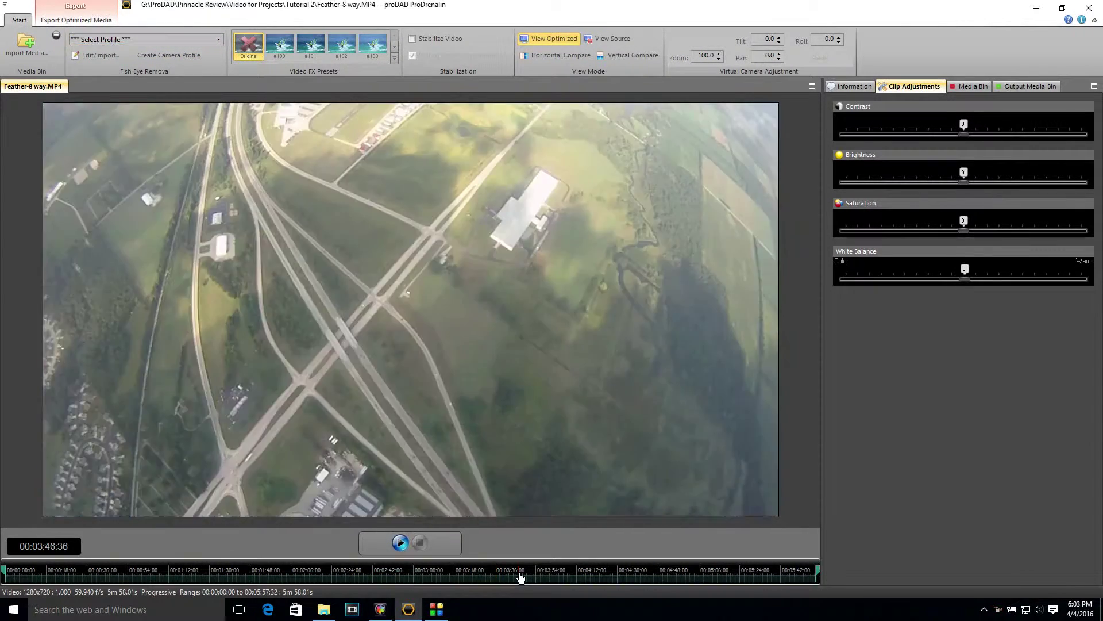
left_click_drag(510, 574, 542, 575)
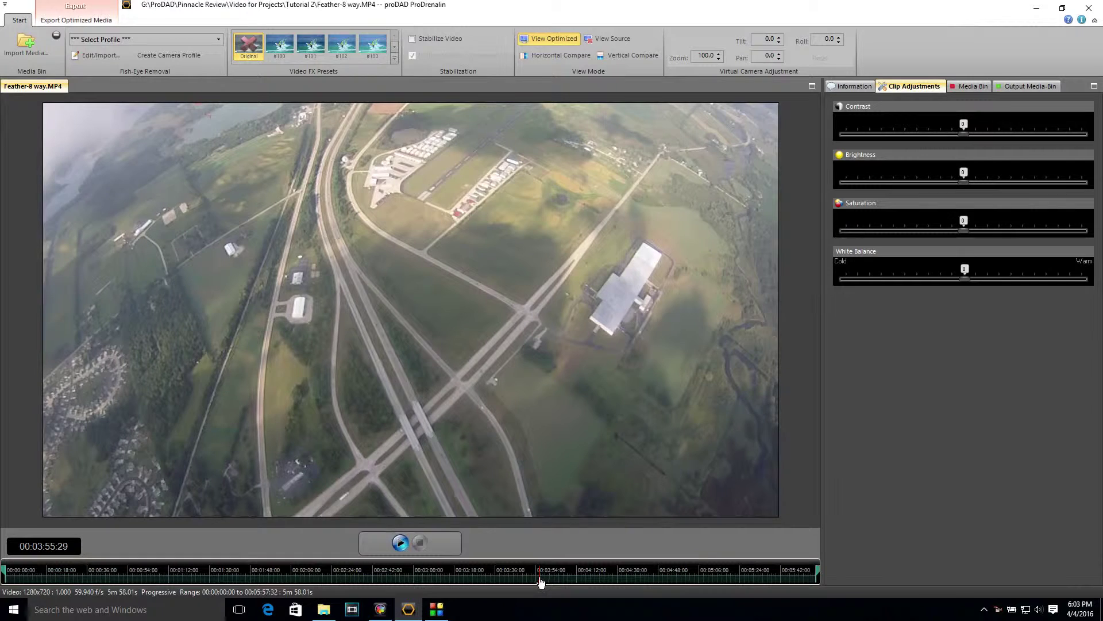
left_click(545, 579)
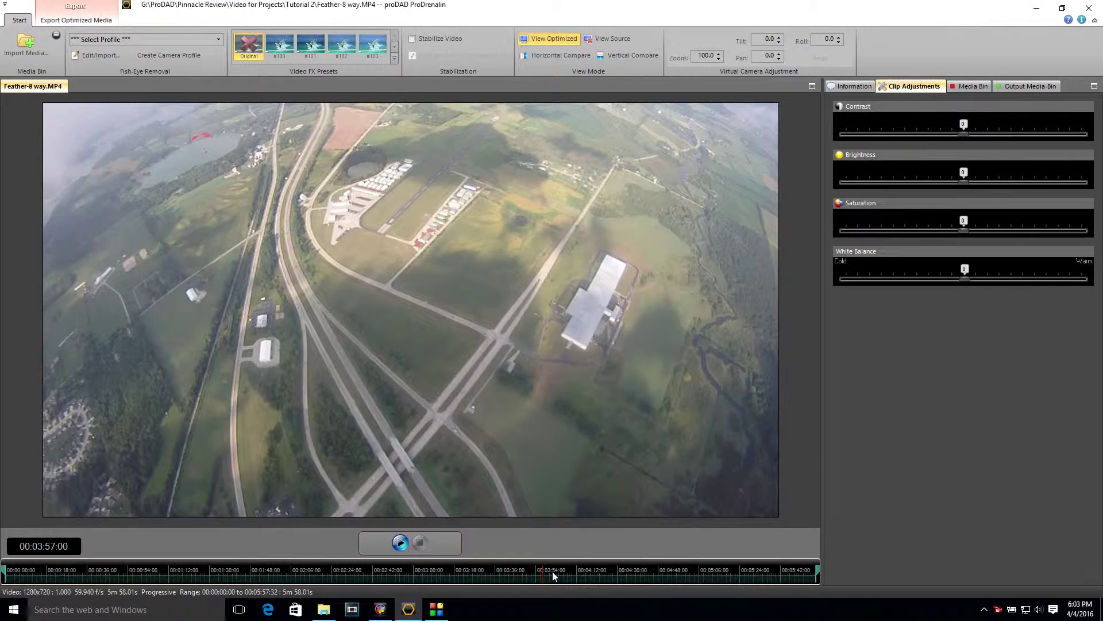
left_click(553, 573)
left_click(560, 574)
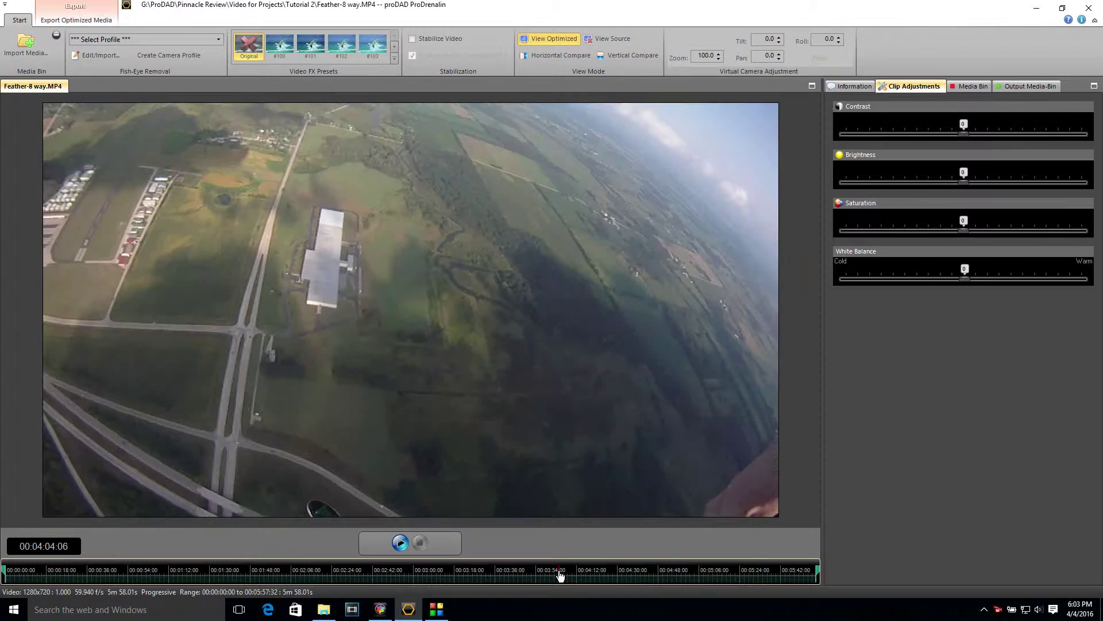
left_click(574, 574)
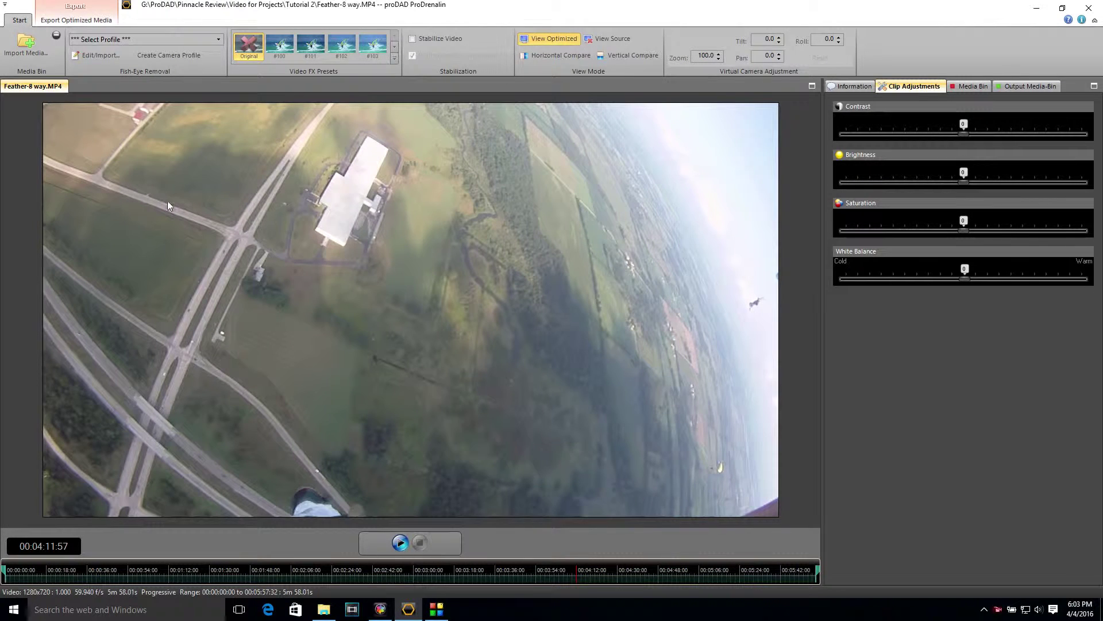
left_click(152, 40)
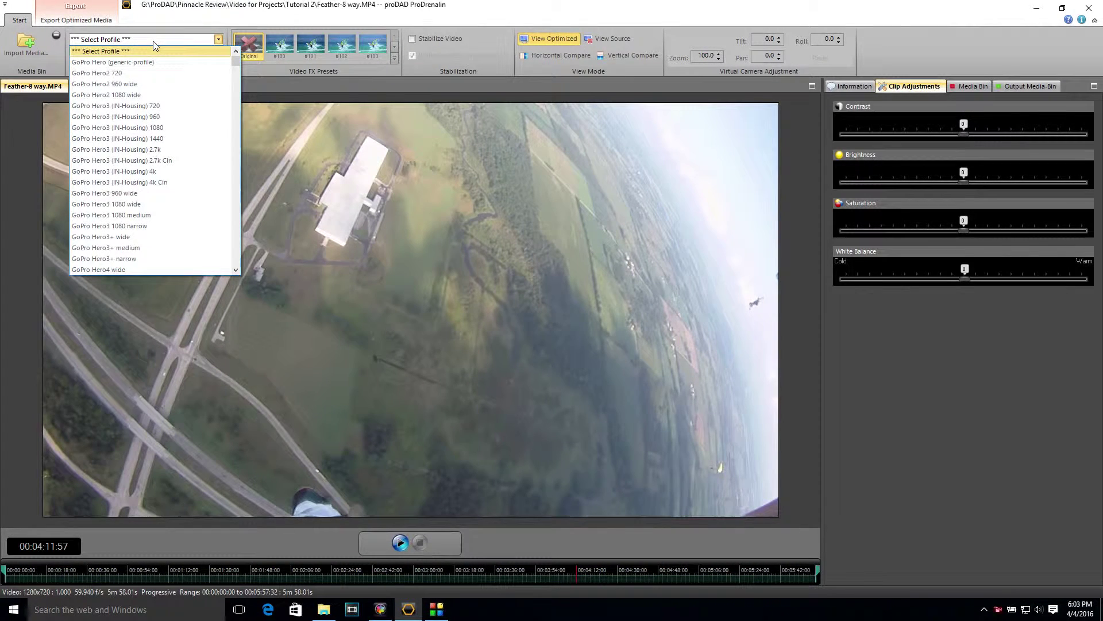
scroll(115, 259, "down", 5)
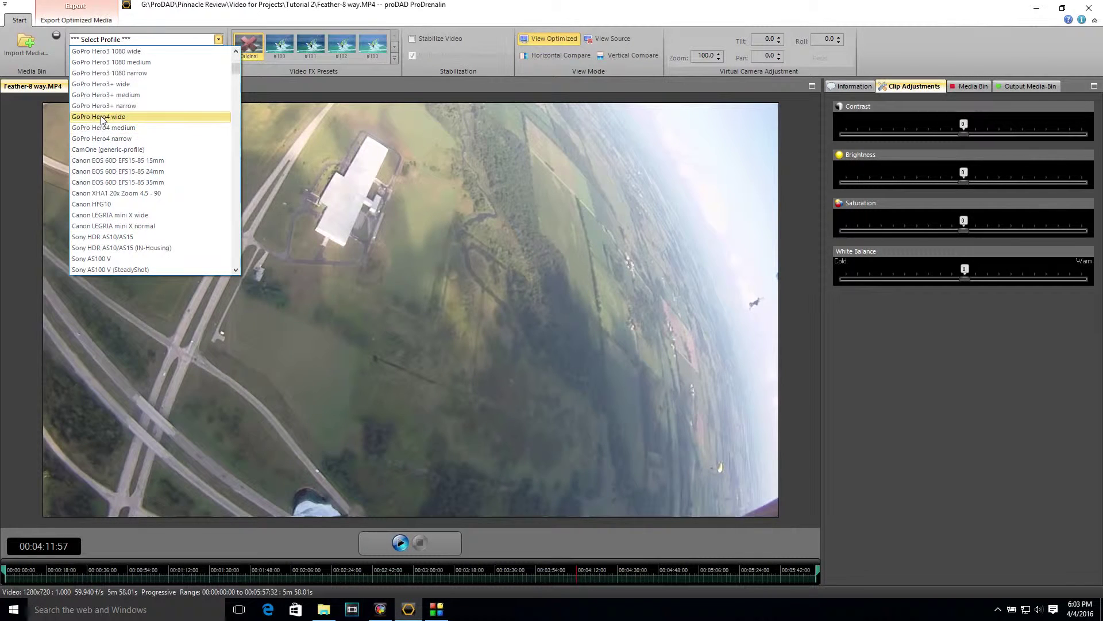
left_click(101, 117)
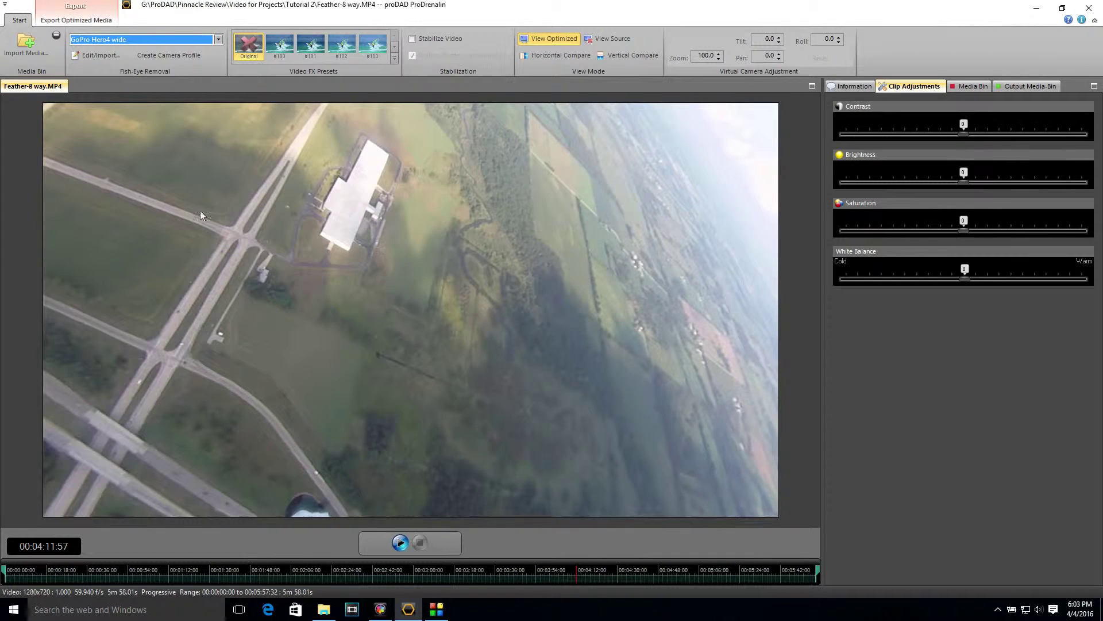
Trim the clip's range to run from about 00:00:46;23 to about 00:02:09;47, covering the wingsuit flight
left_click_drag(201, 577, 295, 581)
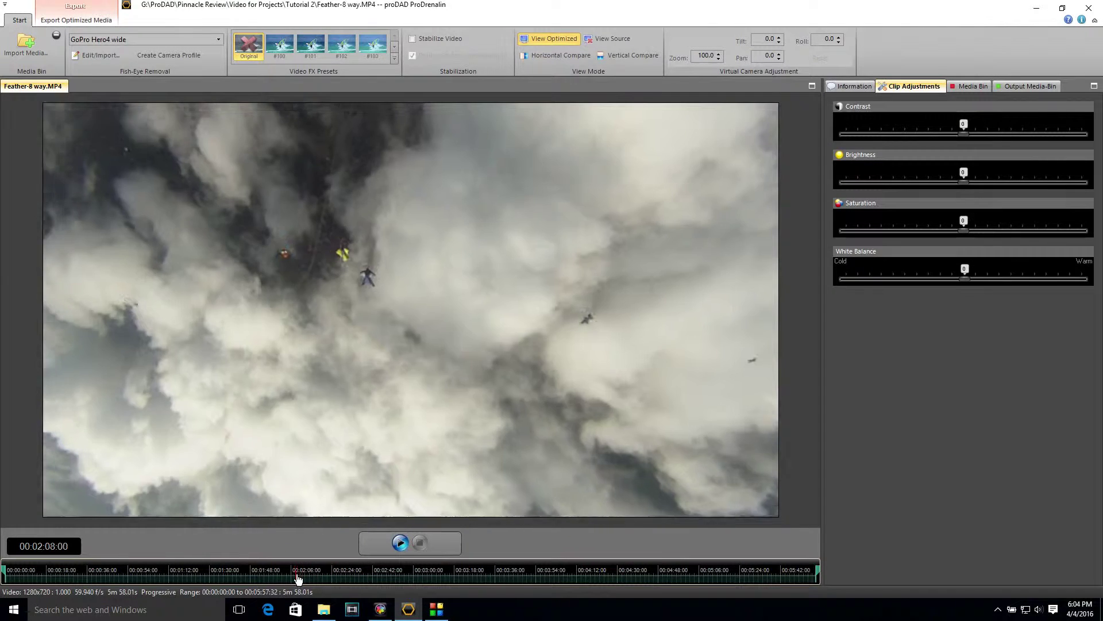
left_click_drag(818, 573, 300, 578)
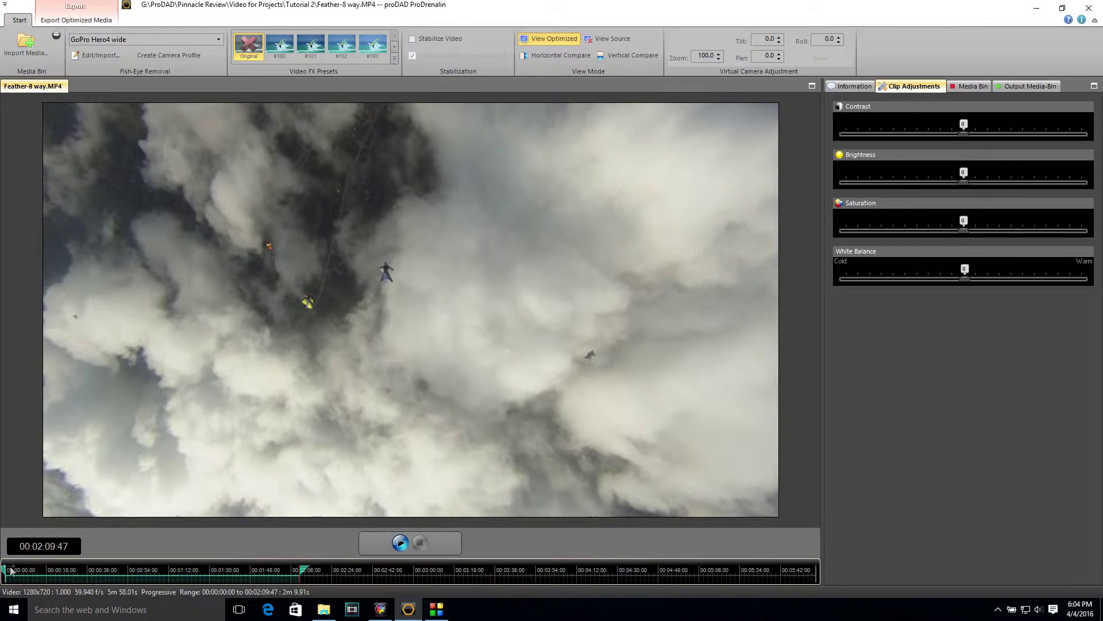
left_click_drag(8, 571, 108, 571)
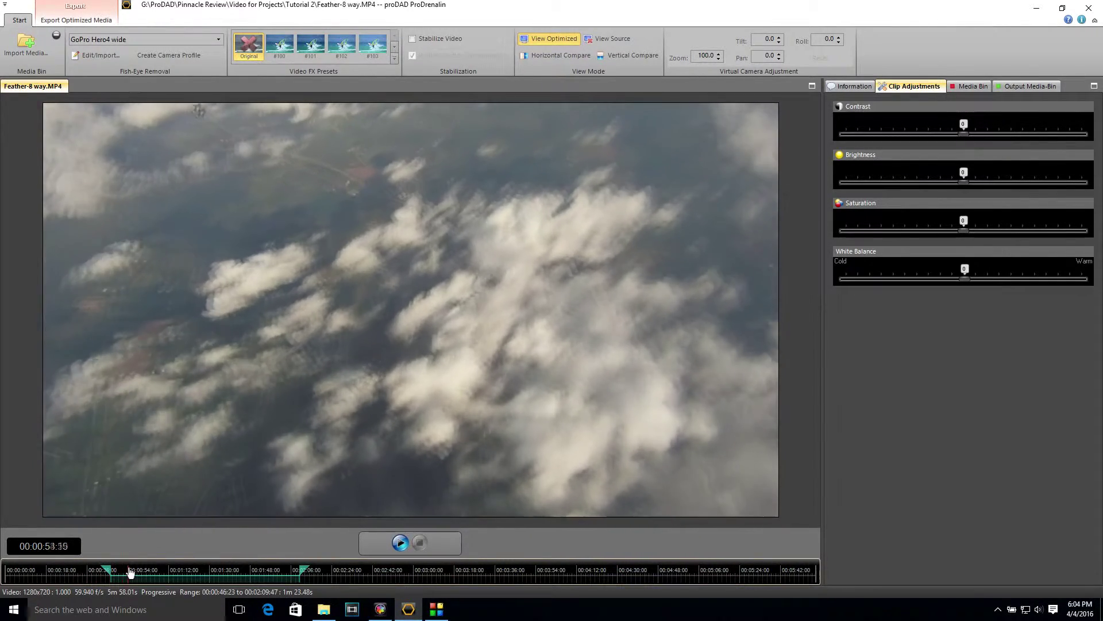
Move the clip range's start to 00:00:57;17 and set contrast to 32, brightness to -20, saturation to 2 and white balance to -8
left_click_drag(107, 570, 133, 570)
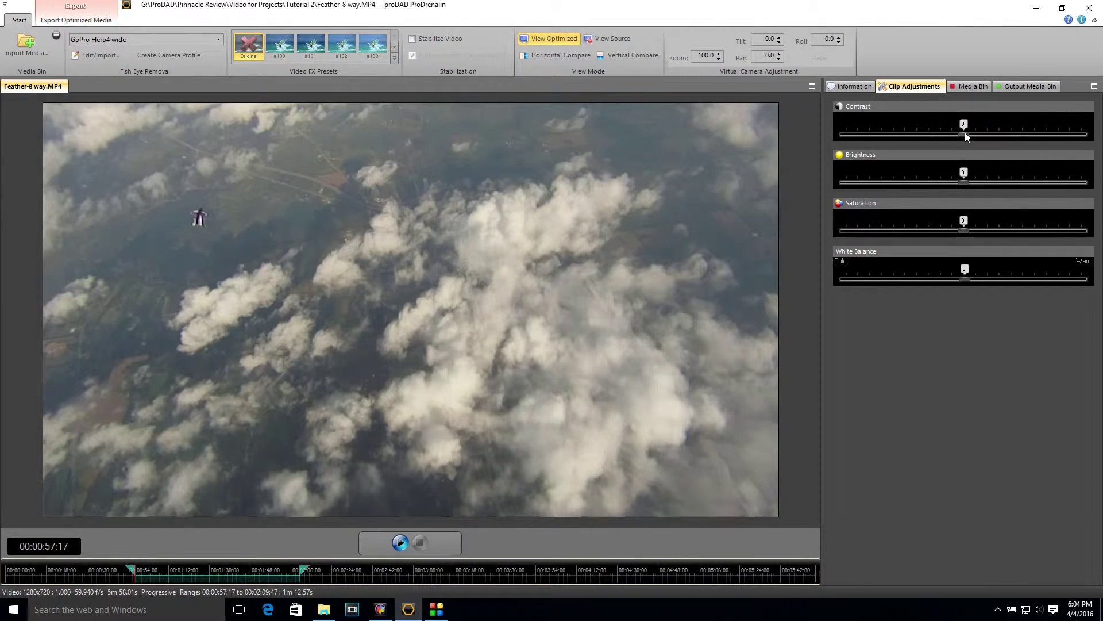
left_click_drag(965, 133, 1001, 132)
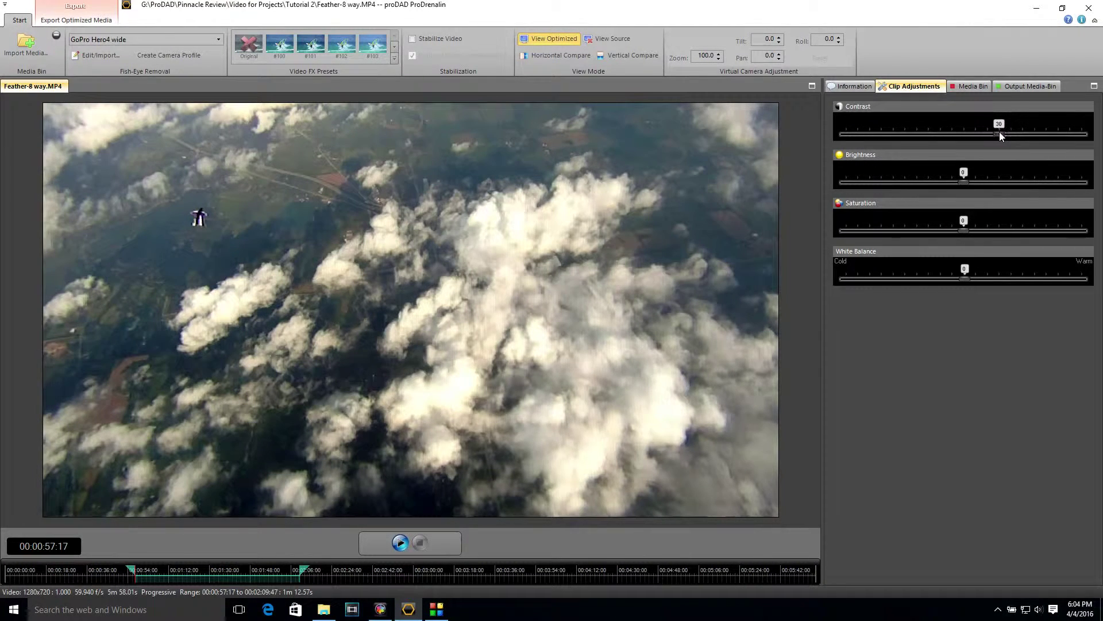
left_click_drag(965, 181, 938, 181)
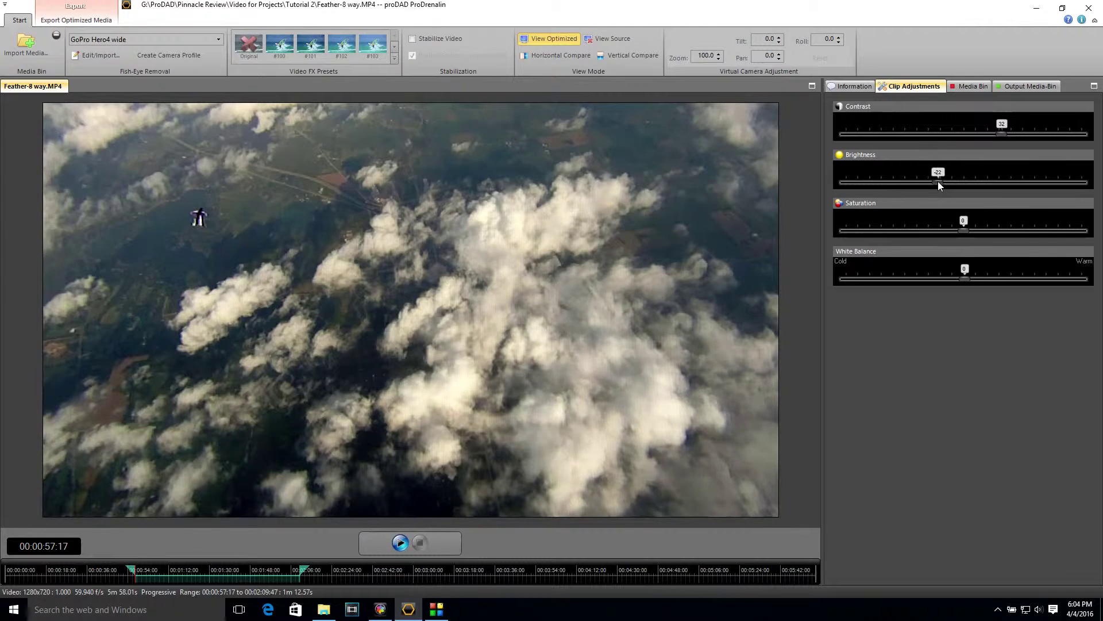
left_click_drag(937, 181, 940, 181)
left_click_drag(963, 231, 969, 230)
mouse_move(965, 278)
left_mouse_down()
mouse_move(976, 277)
mouse_move(964, 277)
left_mouse_up()
left_click_drag(957, 279, 955, 279)
Compare the corrected picture with the source horizontally and vertically, and check the optimized view of the wingsuit flyers at about 00:01:08;57
left_click(547, 55)
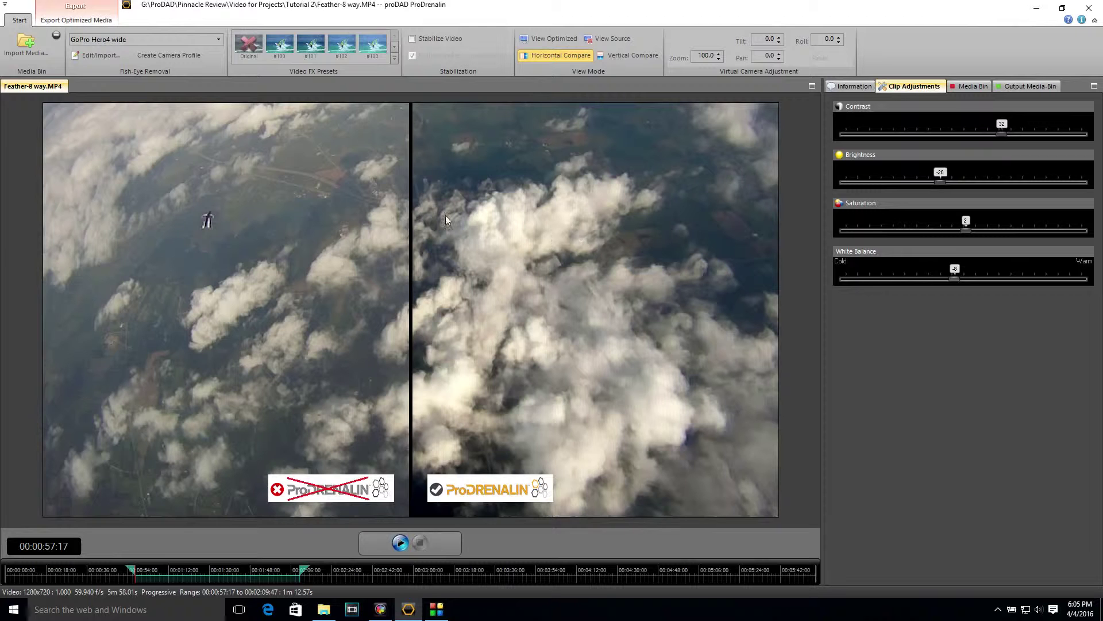
left_click(625, 55)
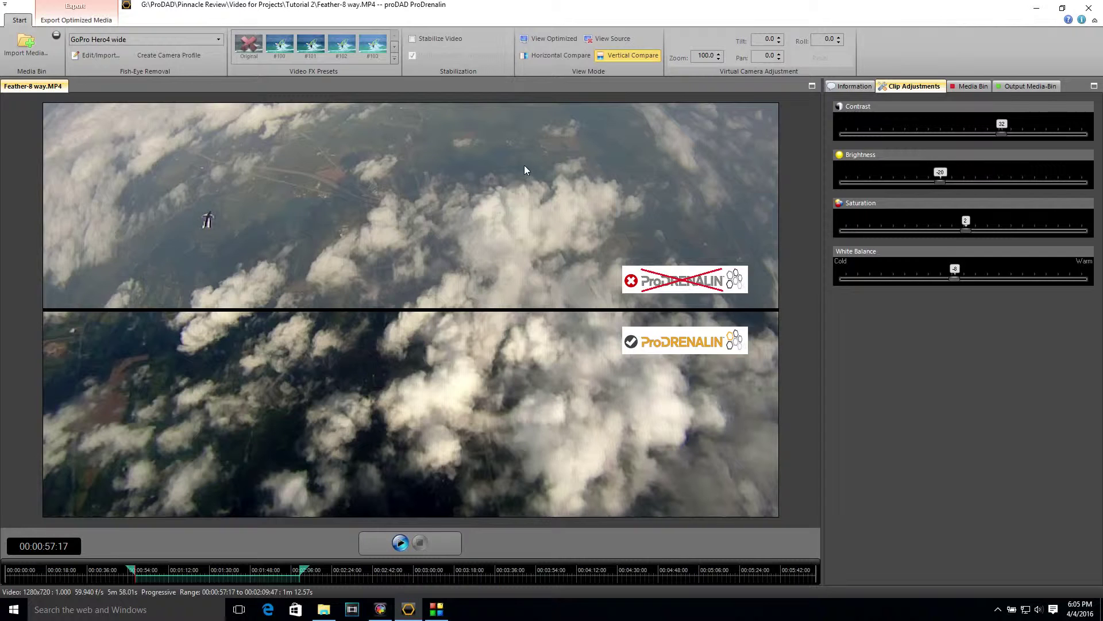
left_click(547, 41)
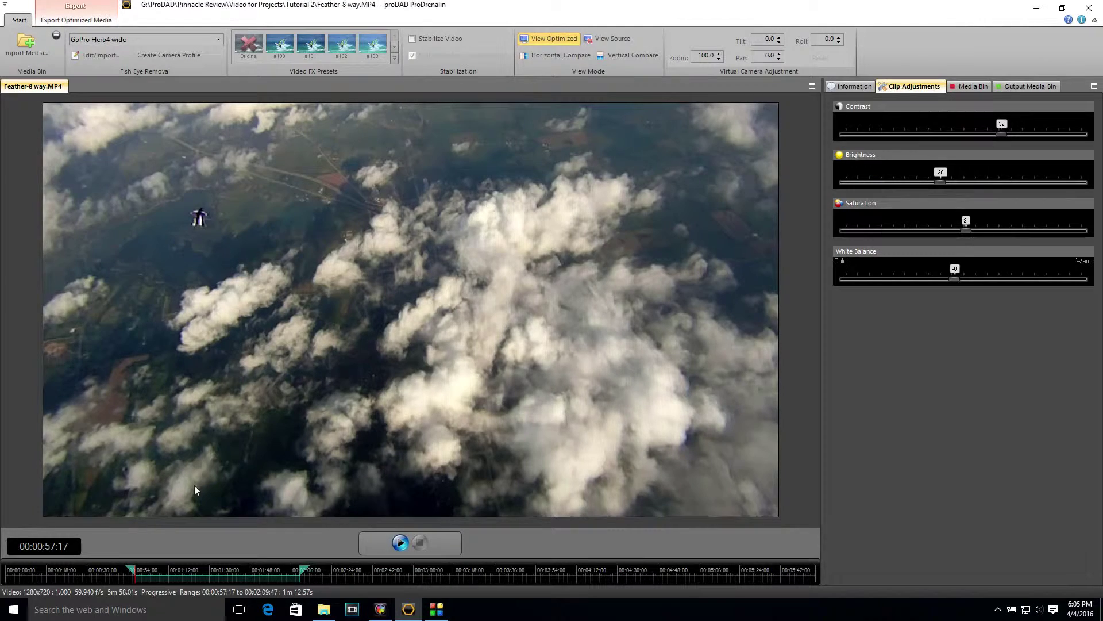
left_click(214, 573)
left_click_drag(215, 574, 161, 575)
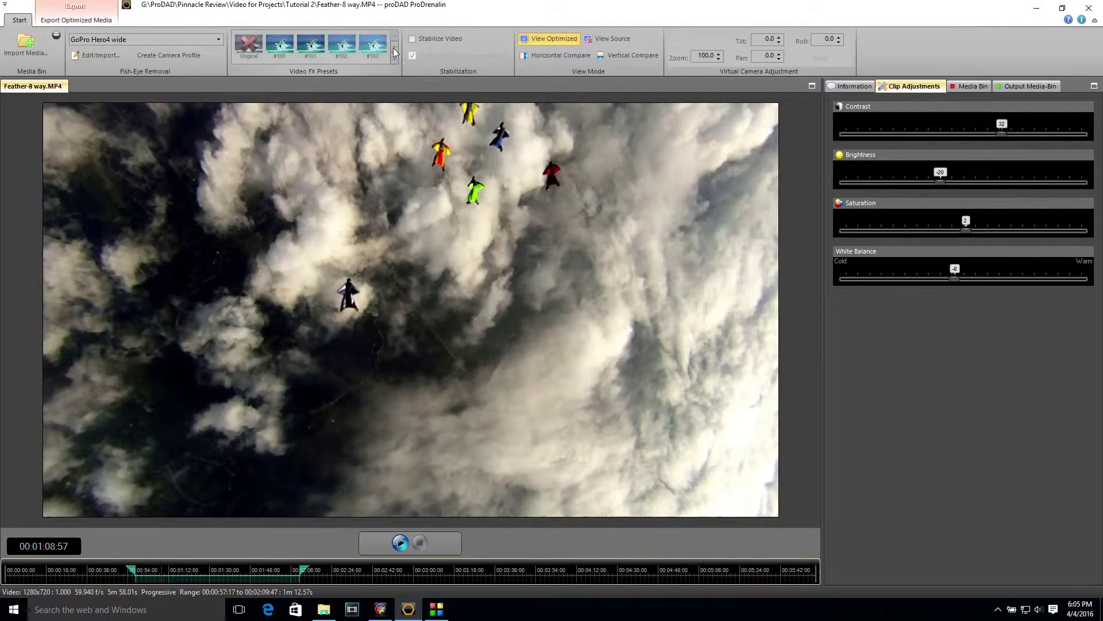
Turn on video stabilization for the Feather-8 way clip and start the export of the optimized media
left_click(412, 39)
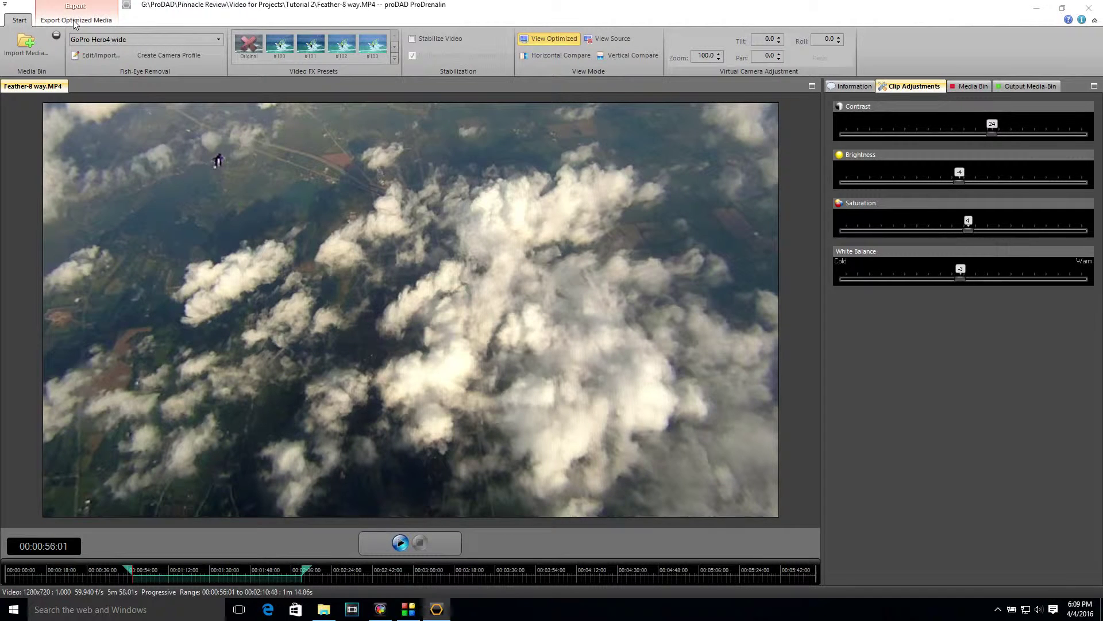
left_click(73, 20)
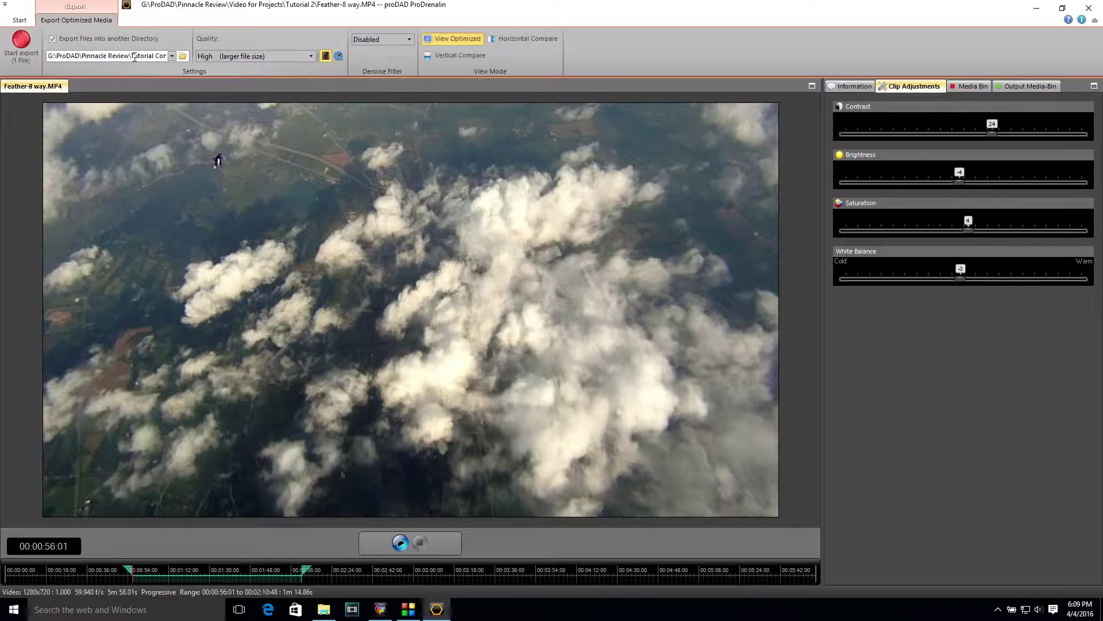
left_click(20, 46)
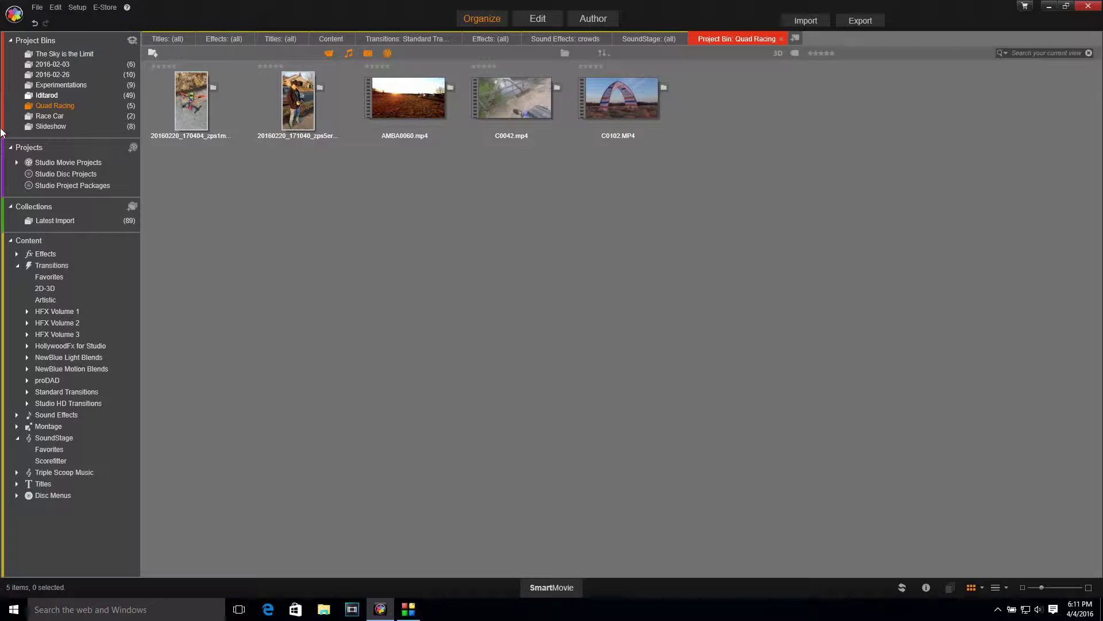
In Pinnacle Studio, create a new project bin named Action Cam Awesome
left_click(132, 41)
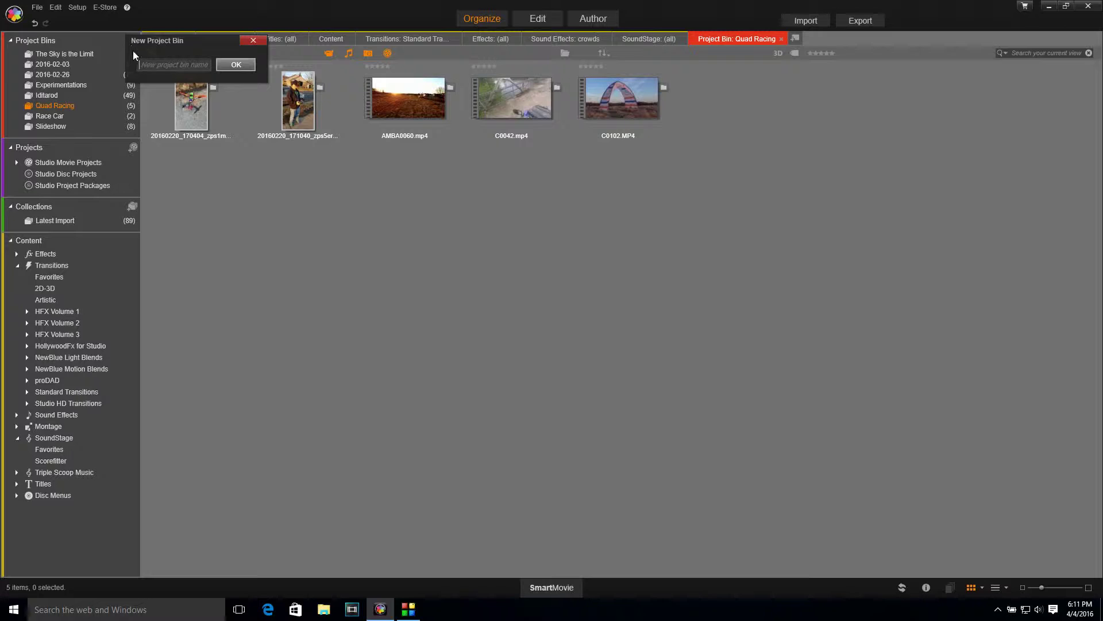
type("Ad")
type("tion Cam Awesome")
key("Return")
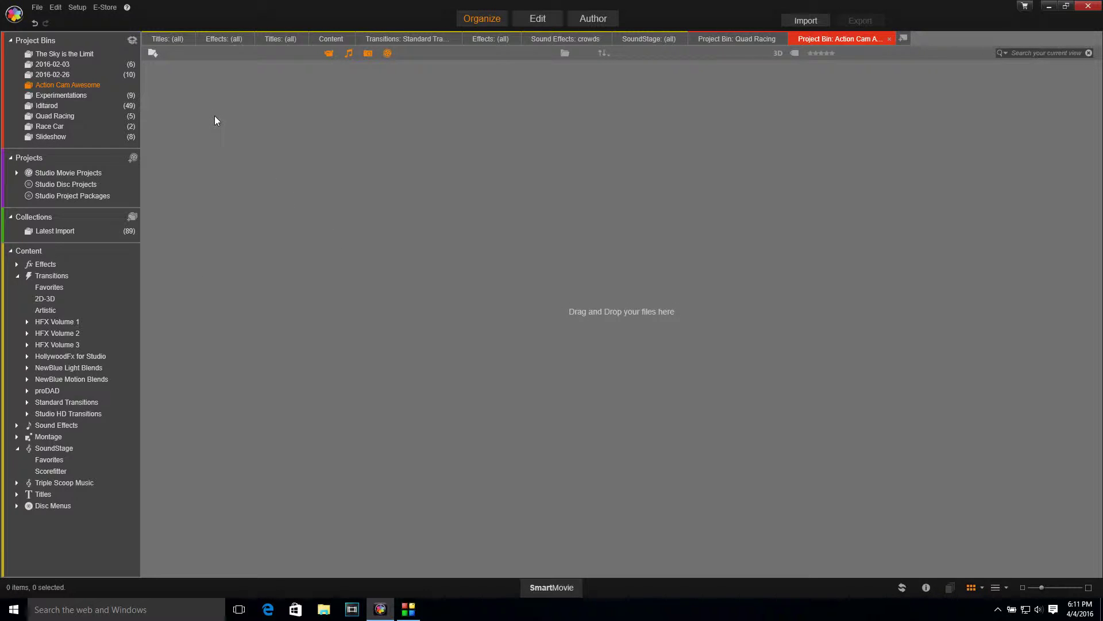
Quick import all clips from the Pinnacle Review\Tutorial Content\Fixed Footage folder into the Action Cam Awesome bin
right_click(332, 166)
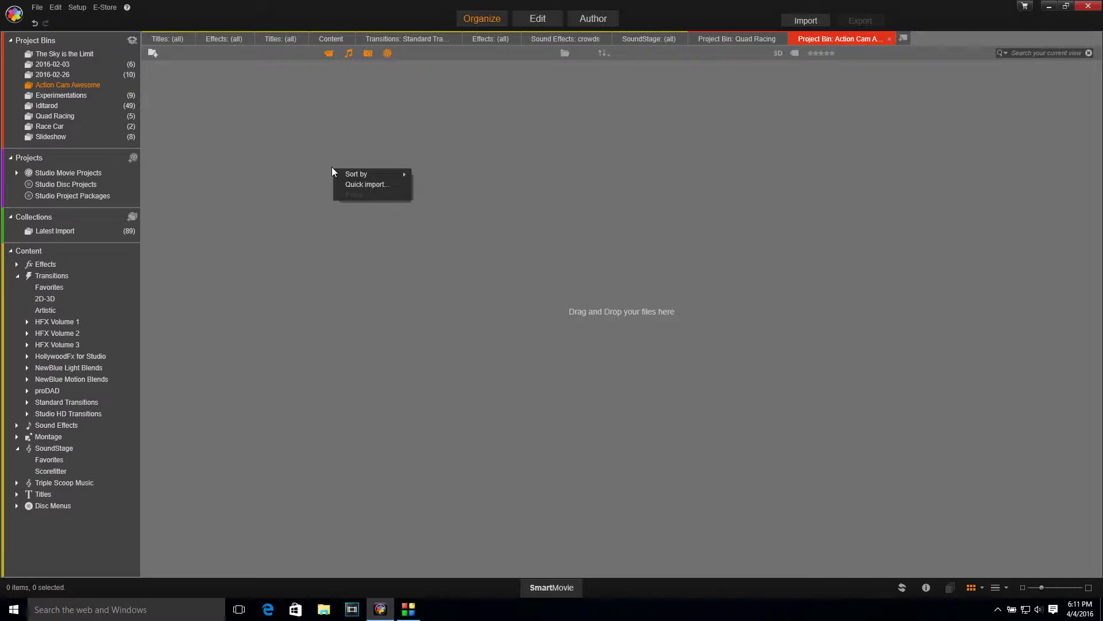
left_click(357, 184)
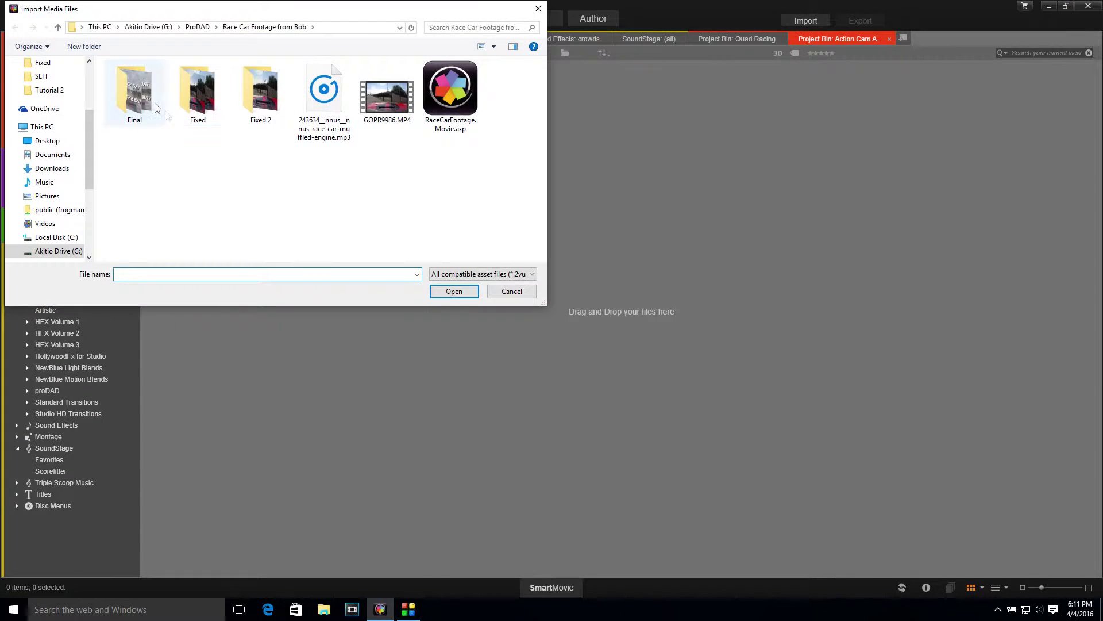
left_click(206, 28)
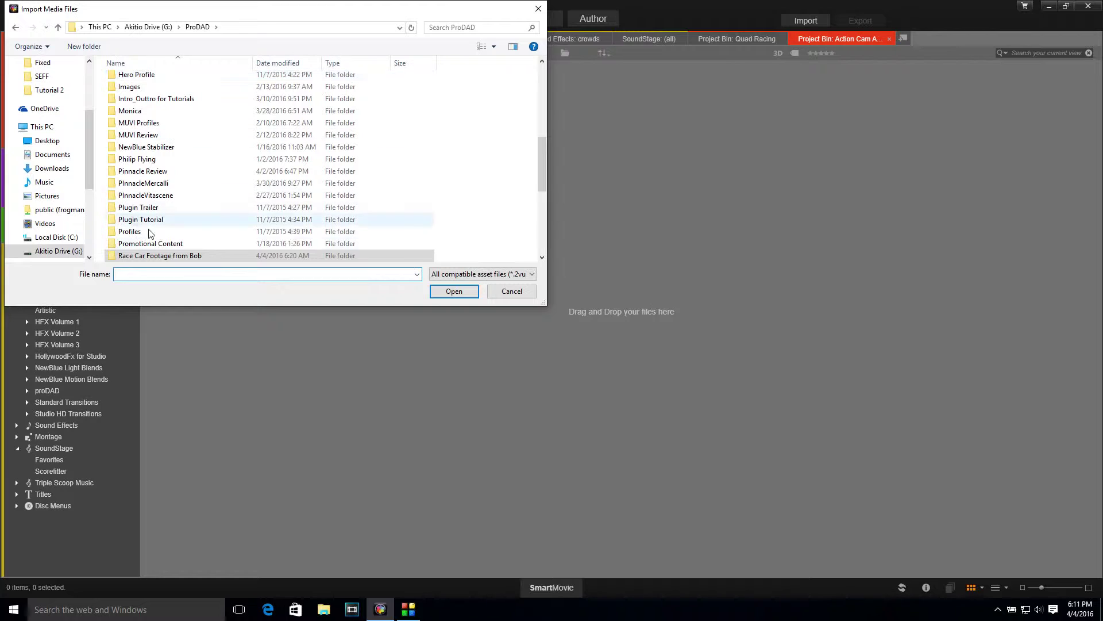
double_click(142, 170)
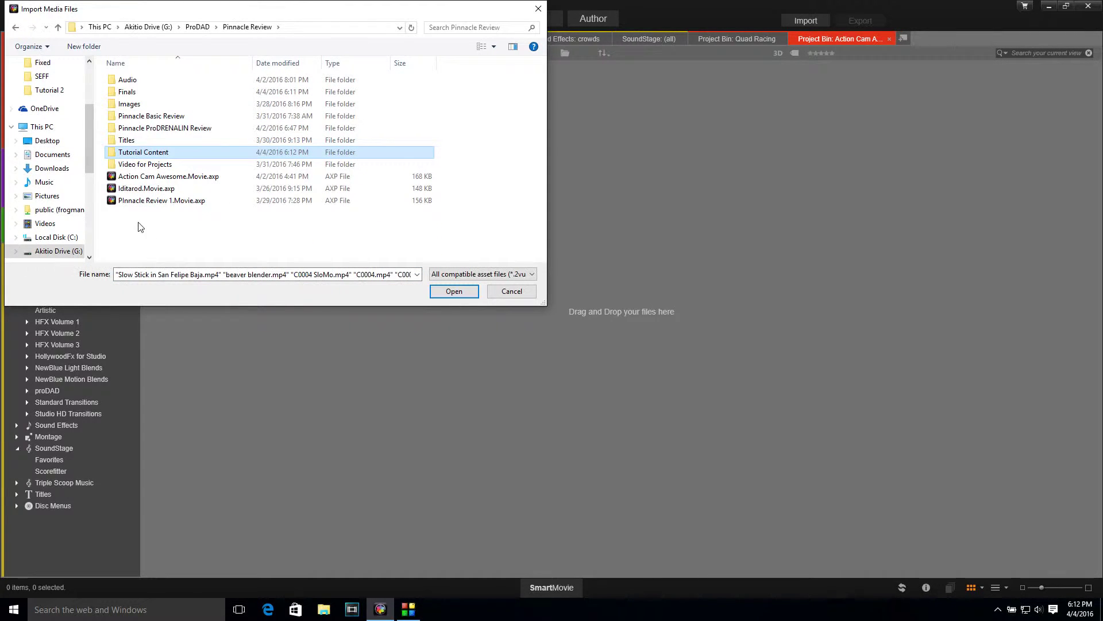
double_click(115, 154)
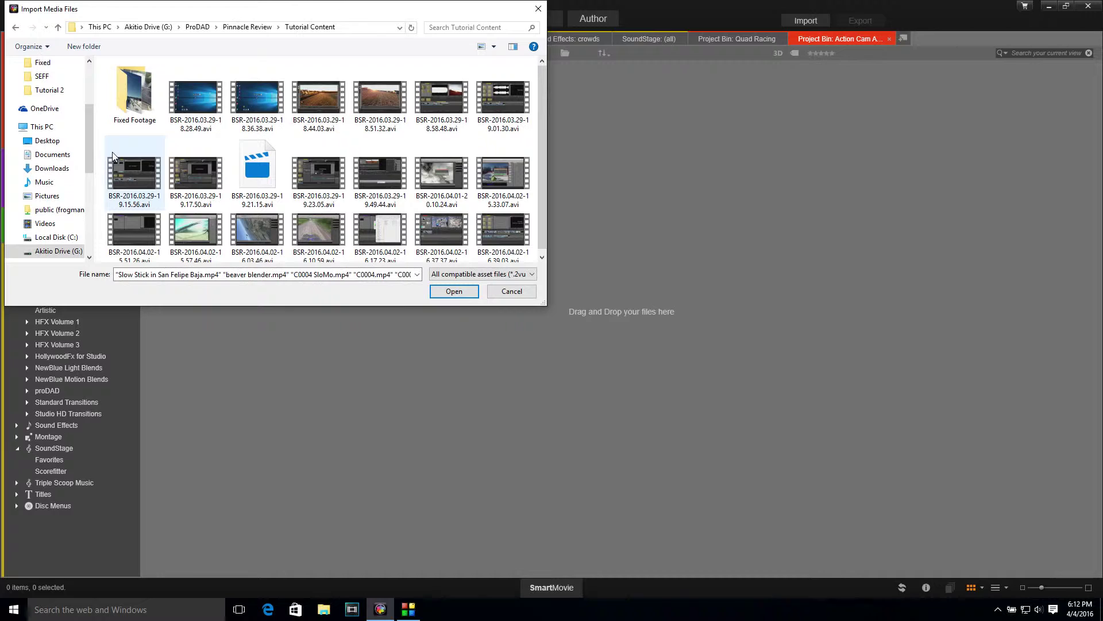
double_click(128, 101)
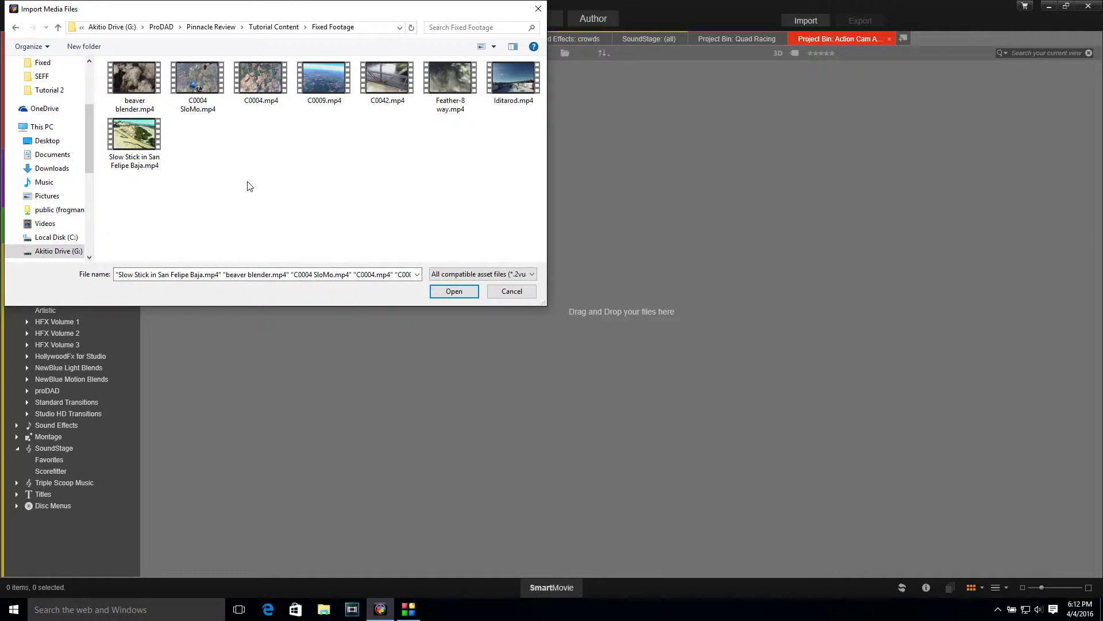
left_click(137, 143)
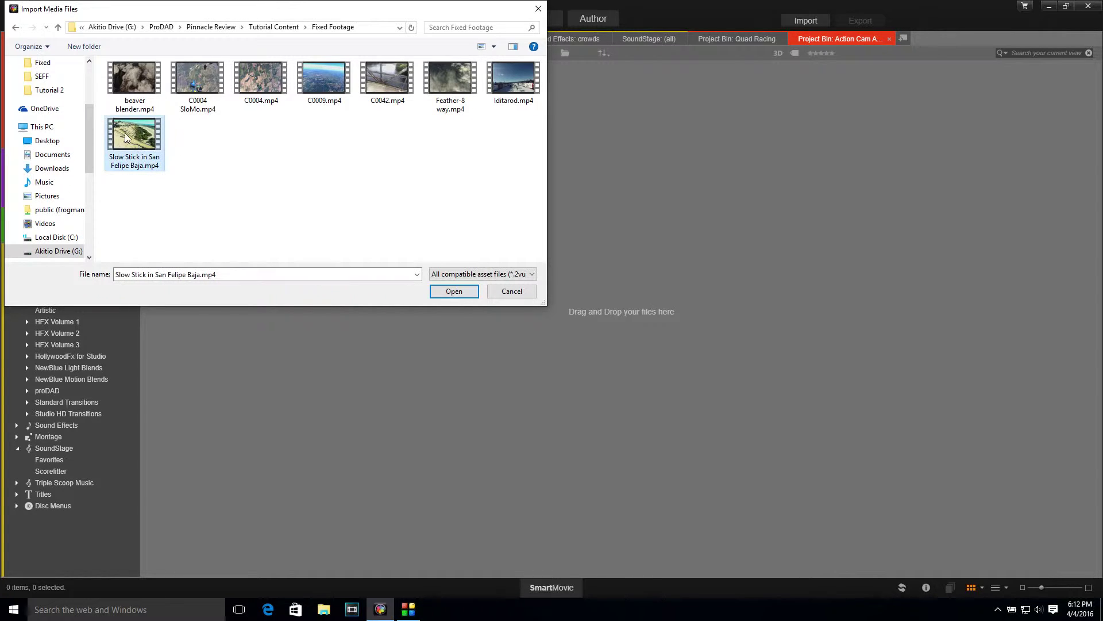
left_click(132, 73, "shift")
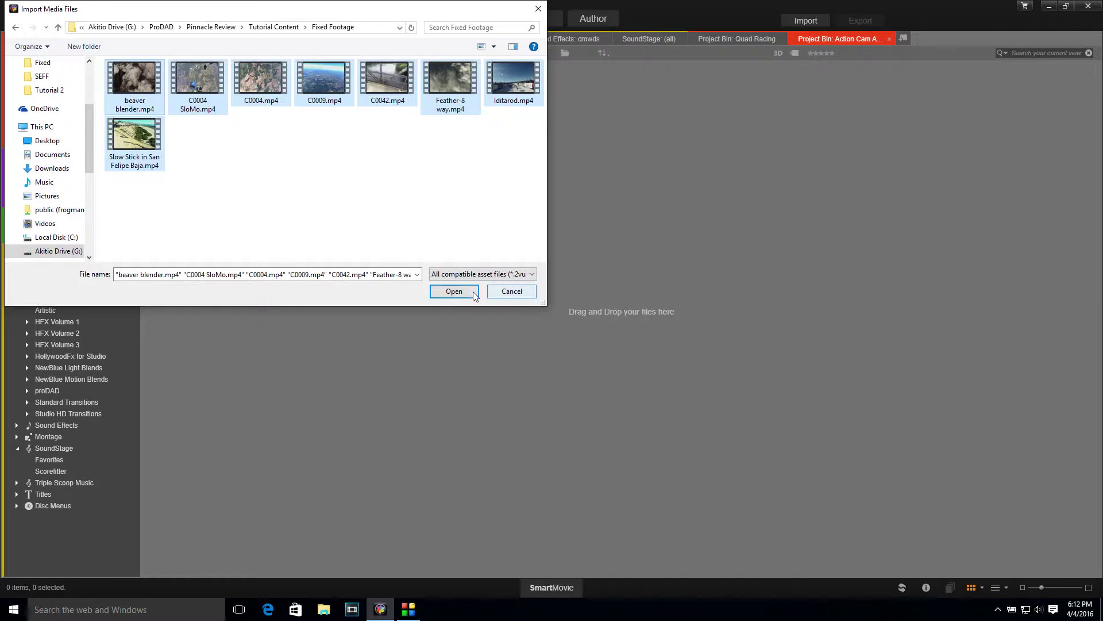
left_click(454, 291)
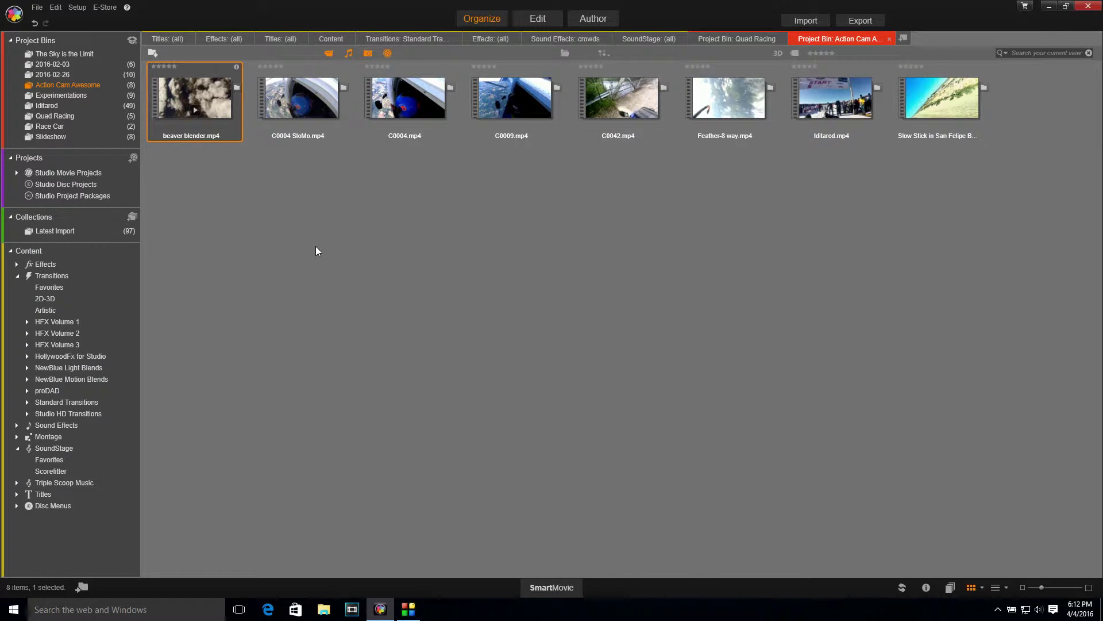
Create a new movie project and clear the clip selection in the project bin
left_click(37, 8)
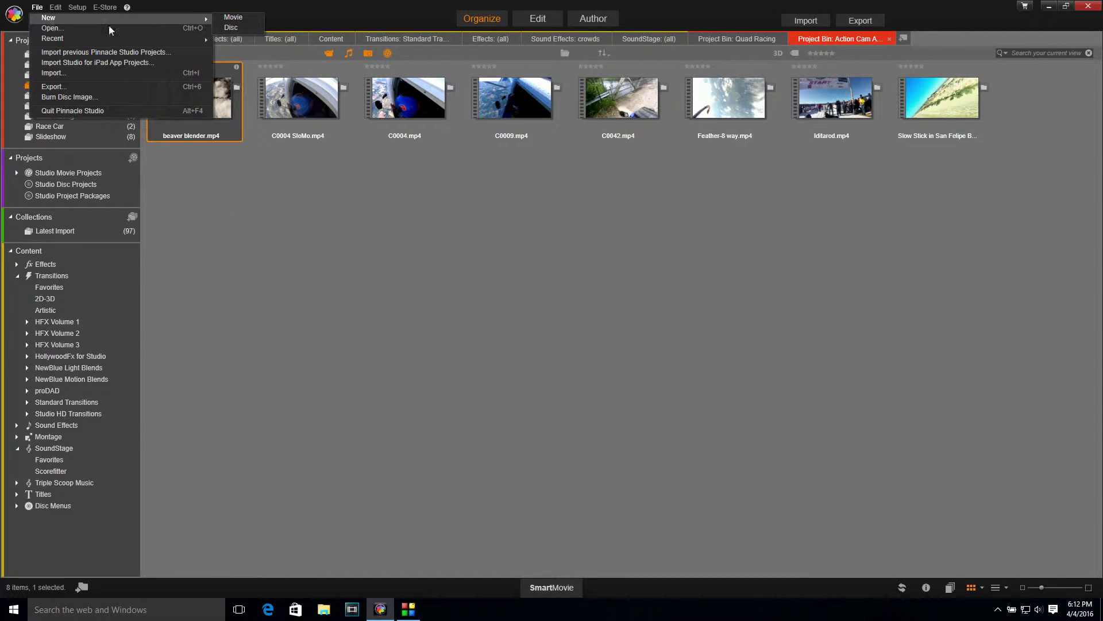
left_click(233, 20)
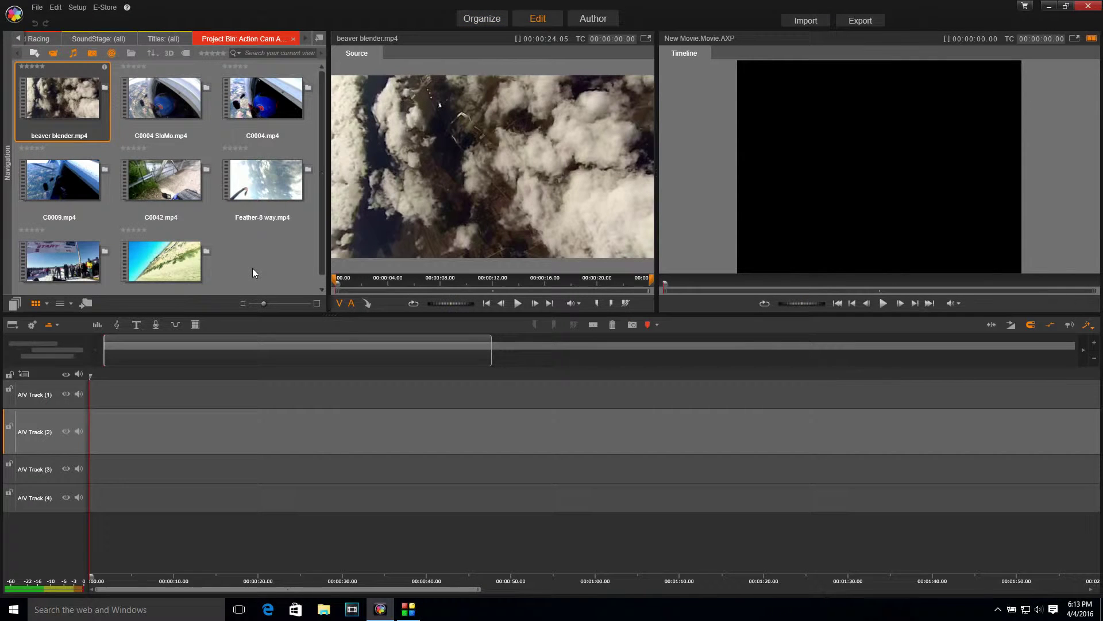
left_click(241, 253)
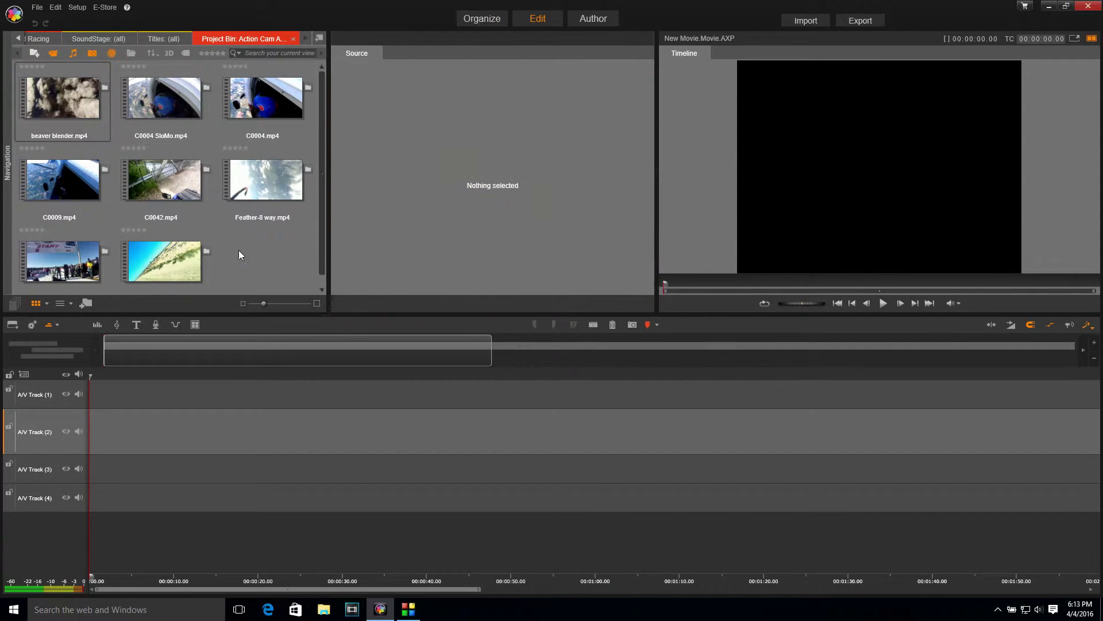
Trim Slow Stick in San Felipe Baja.mp4 to a 00:00:12.26 range ending at 00:00:16.03 and place it at the start of A/V Track (2)
mouse_move(151, 261)
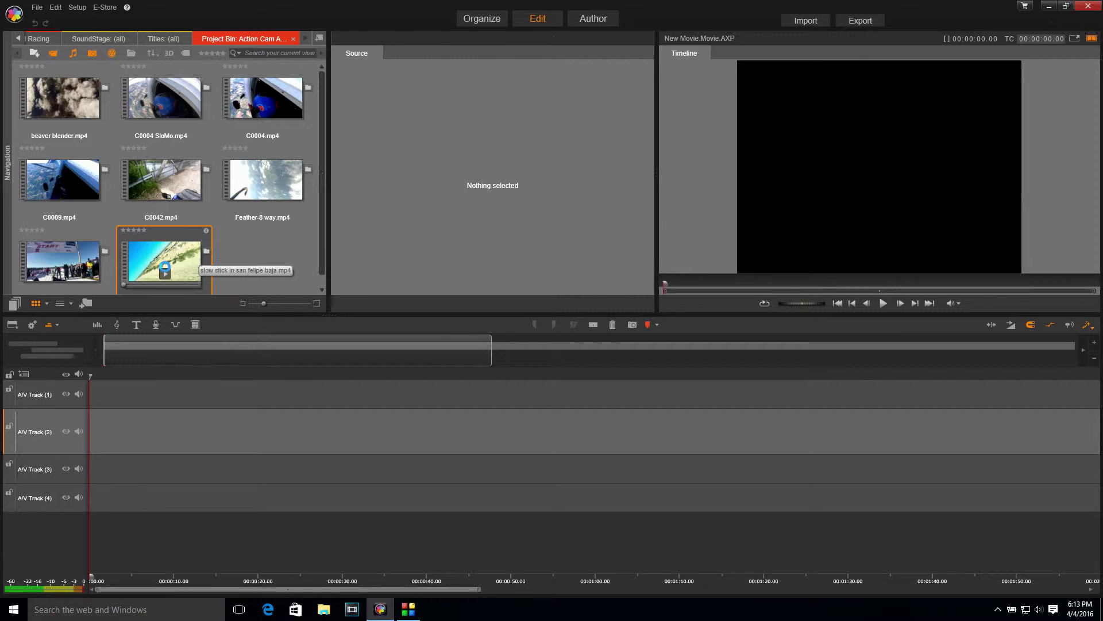
double_click(164, 267)
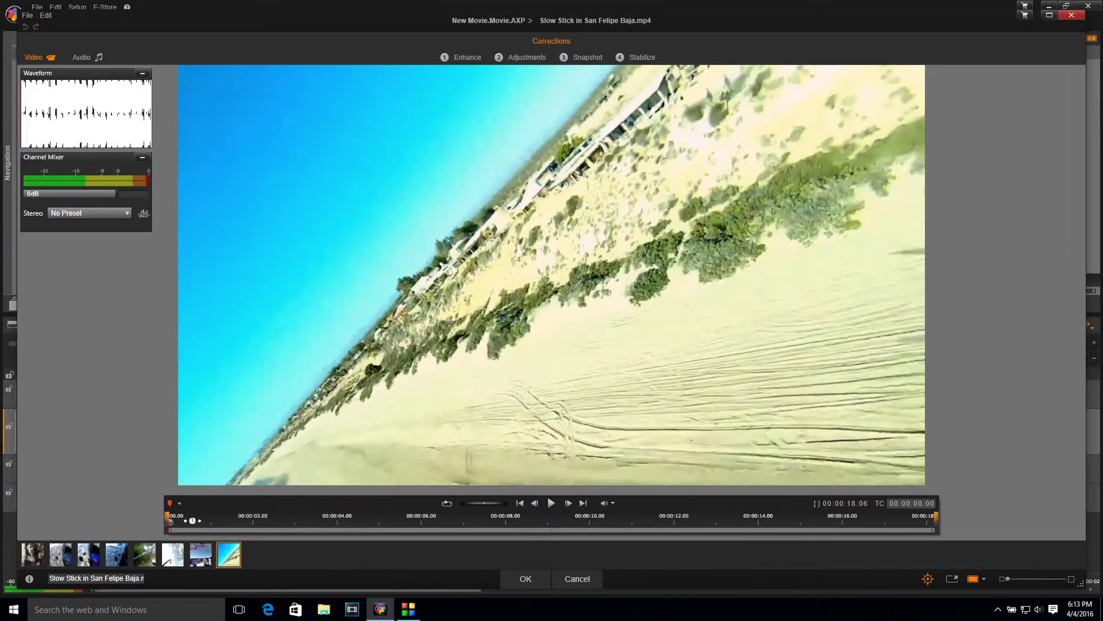
left_click_drag(173, 522, 295, 512)
left_click_drag(168, 516, 307, 525)
left_click_drag(937, 519, 848, 519)
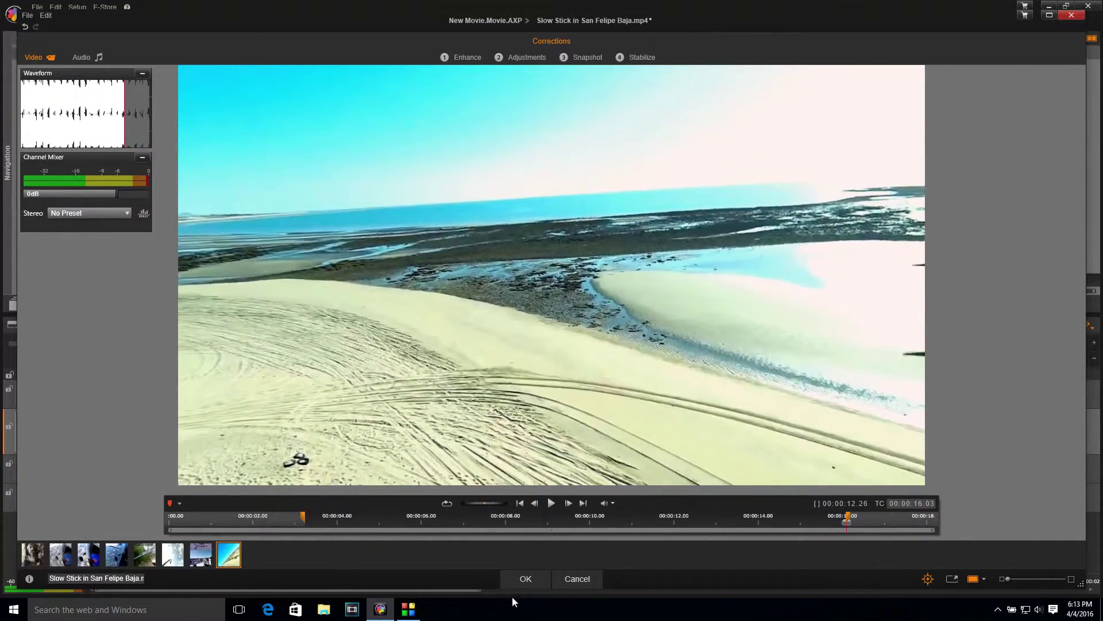
left_click(524, 578)
left_click_drag(470, 170, 136, 433)
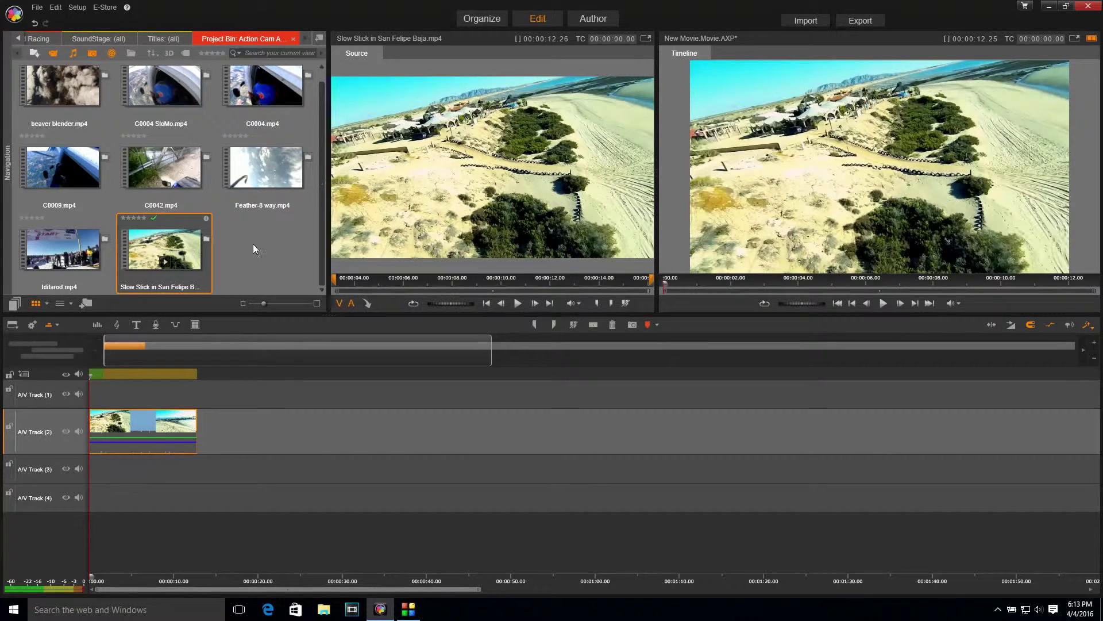
Trim the end of C0042.mp4 to 00:00:21.21 and place it directly after the San Felipe clip on A/V Track (2)
left_click(147, 157)
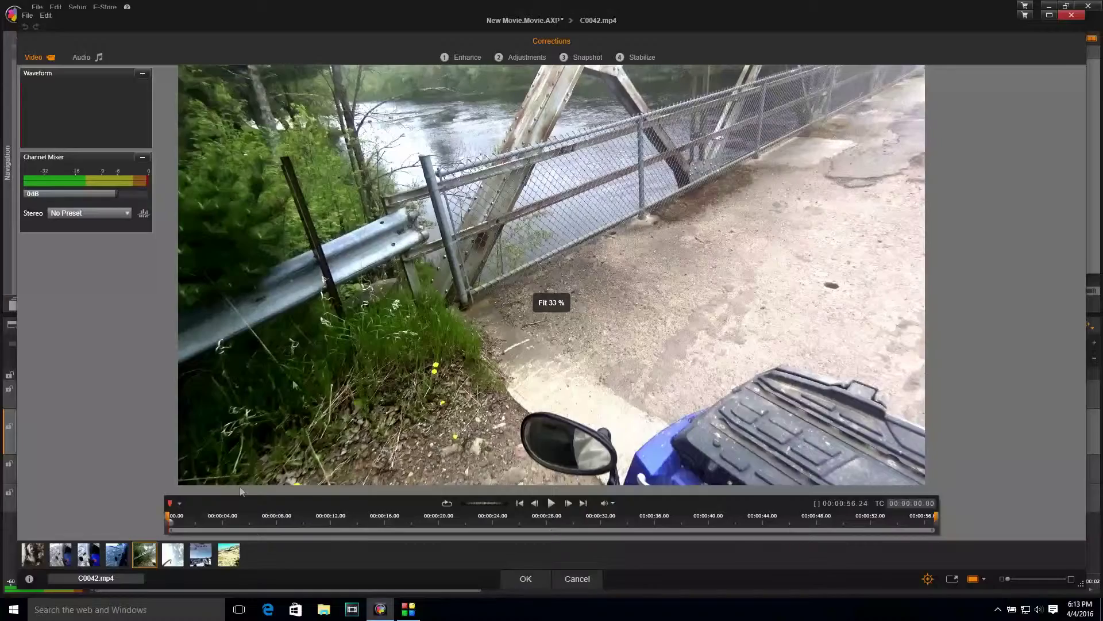
left_click(222, 519)
left_click_drag(277, 523, 658, 521)
left_click_drag(573, 521, 479, 521)
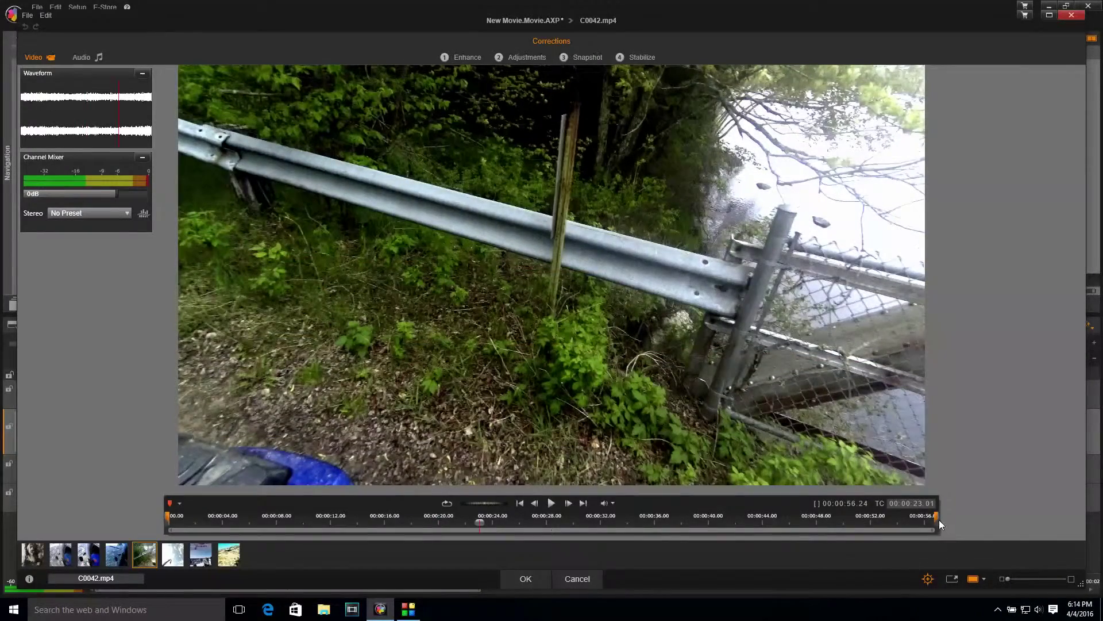
left_click_drag(935, 516, 462, 516)
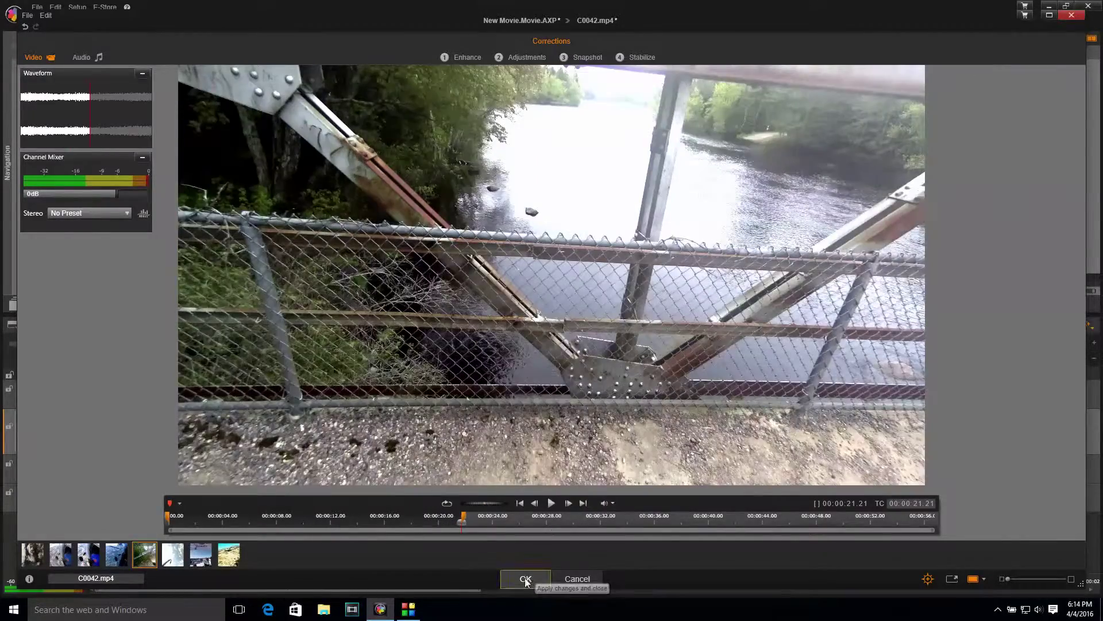
left_click(526, 579)
left_click_drag(543, 148, 190, 448)
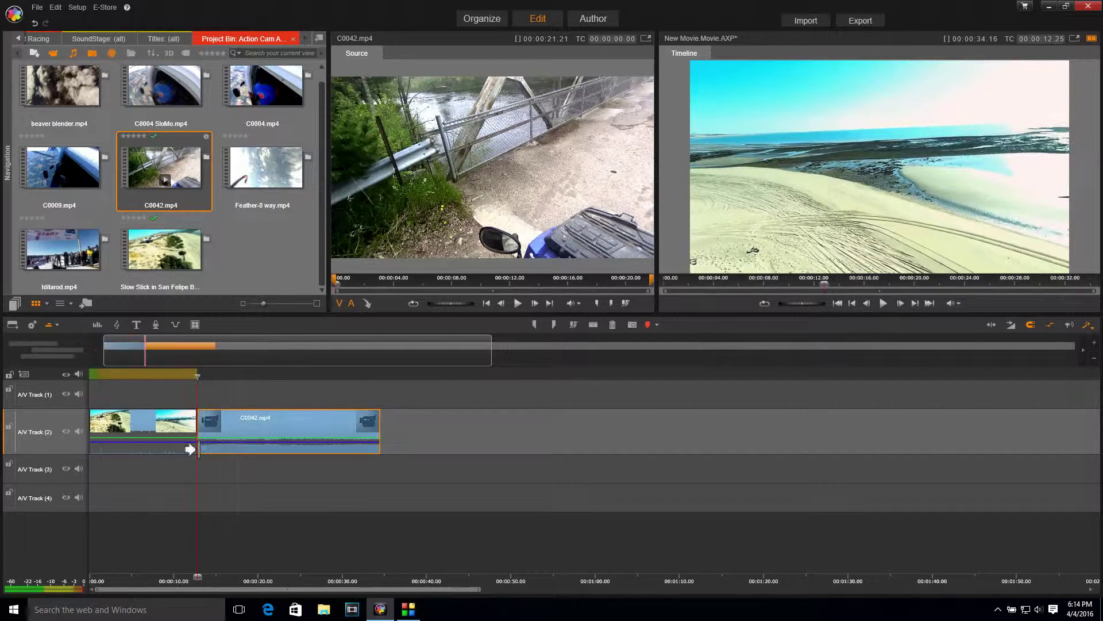
left_click(253, 241)
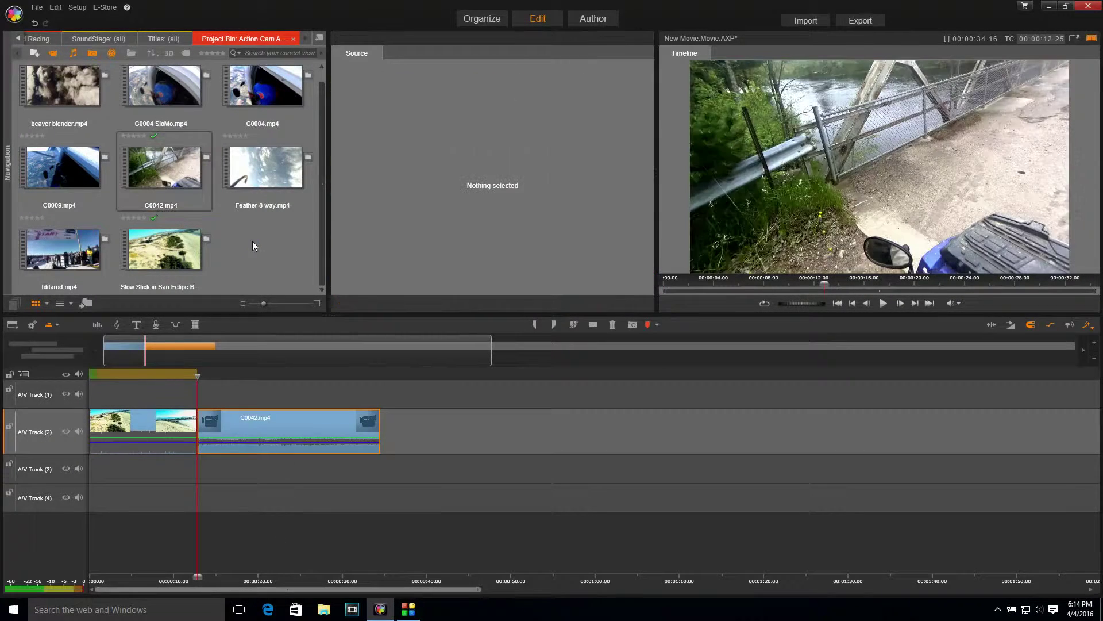
Trim Feather-8 way.mp4 to run from 00:00:40.00 to 00:01:06.48 and place it directly after C0042.mp4 on A/V Track (2)
double_click(257, 167)
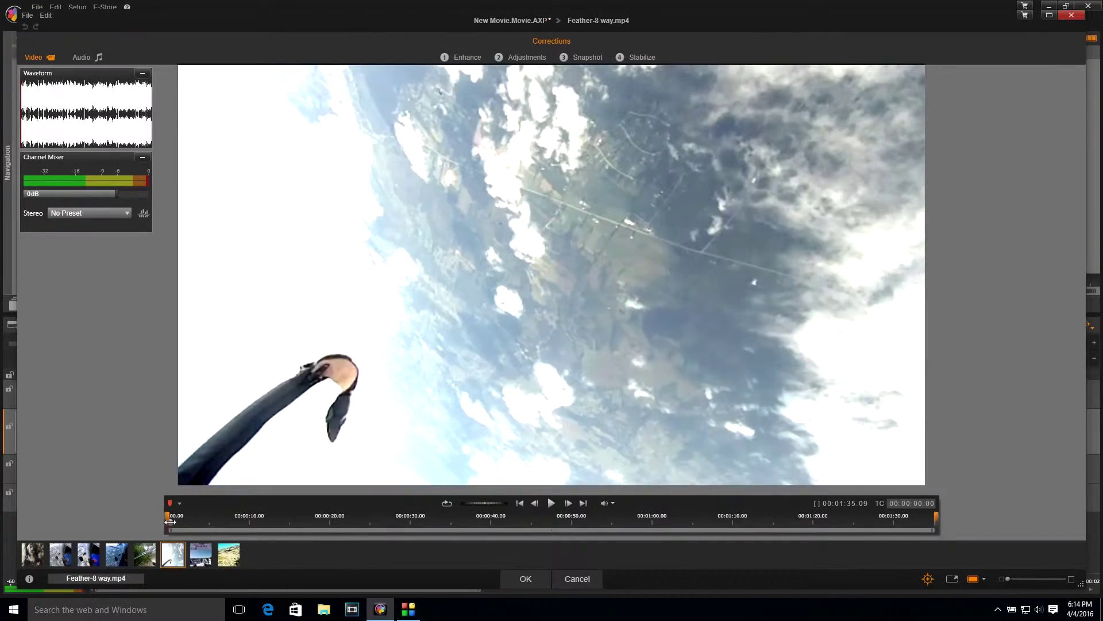
left_click_drag(170, 522, 437, 504)
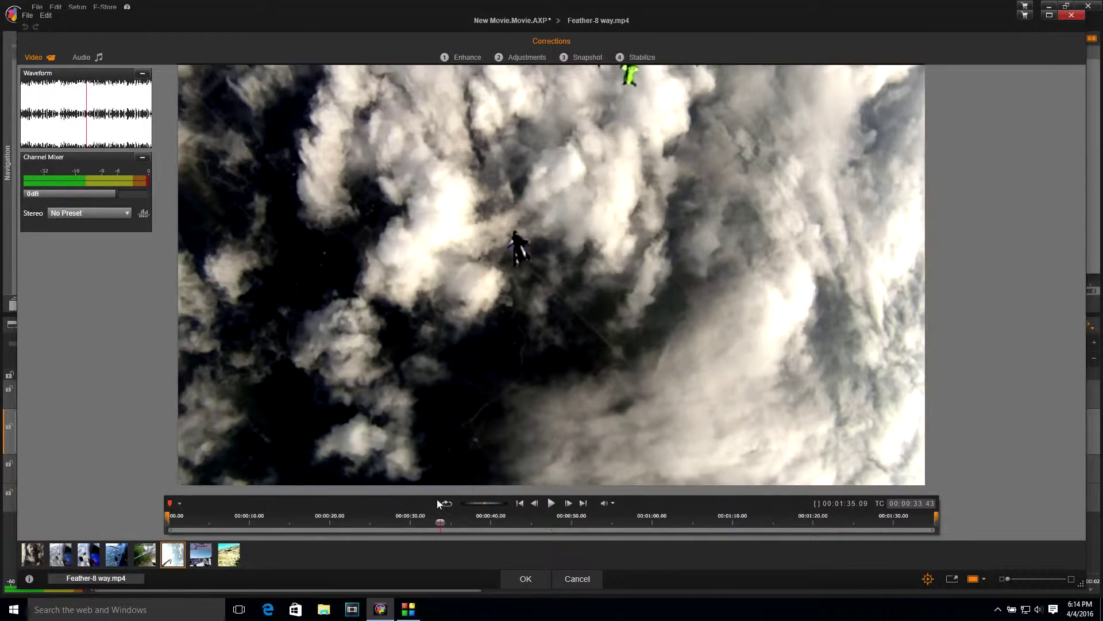
left_click_drag(167, 515, 492, 522)
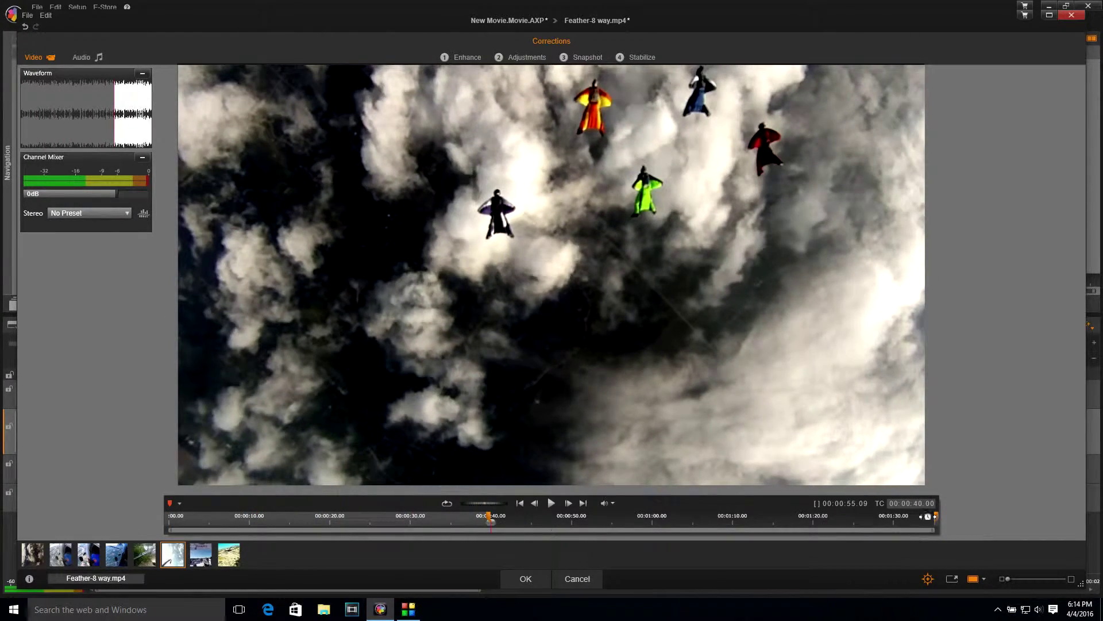
left_click_drag(939, 520, 705, 523)
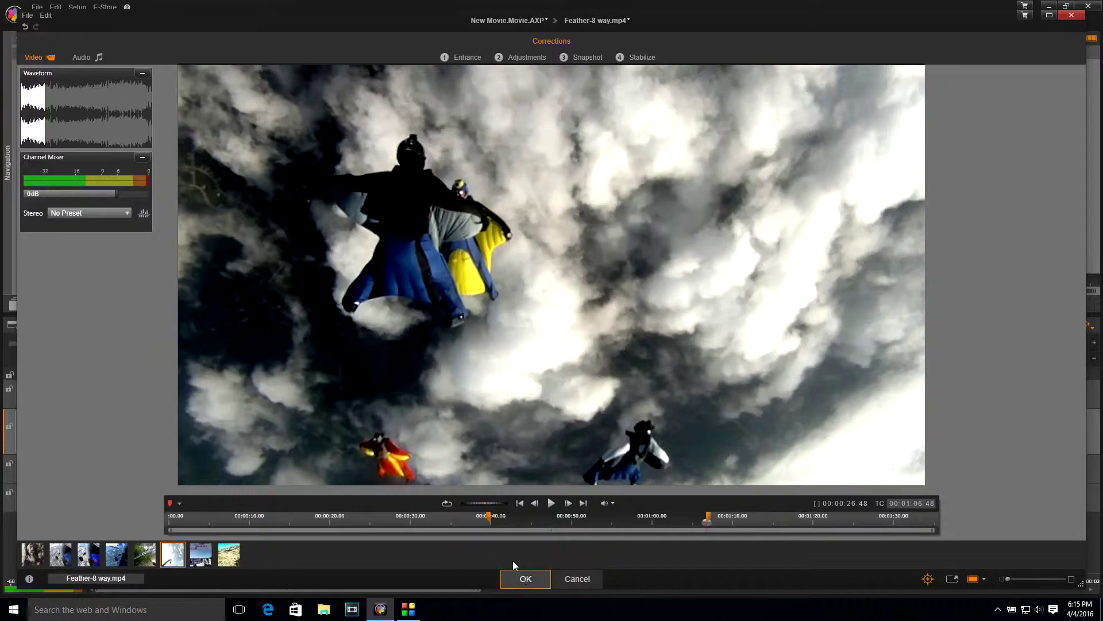
left_click(526, 578)
left_click_drag(549, 132, 388, 447)
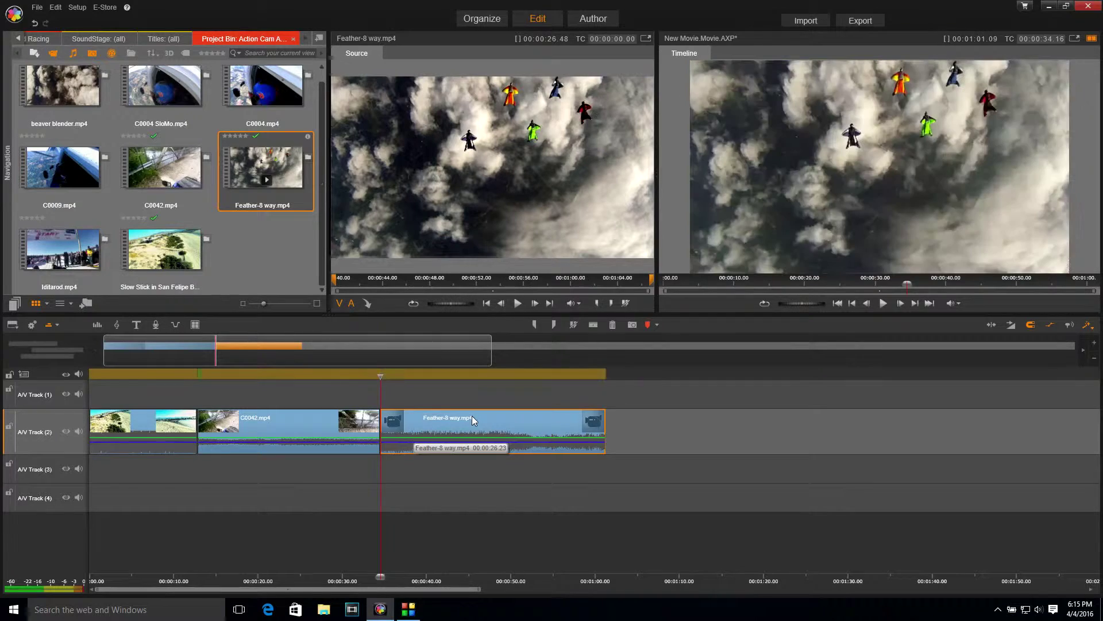
Scrub the timeline to about 00:00:15.16, inside the C0042.mp4 clip
left_click_drag(177, 400, 219, 391)
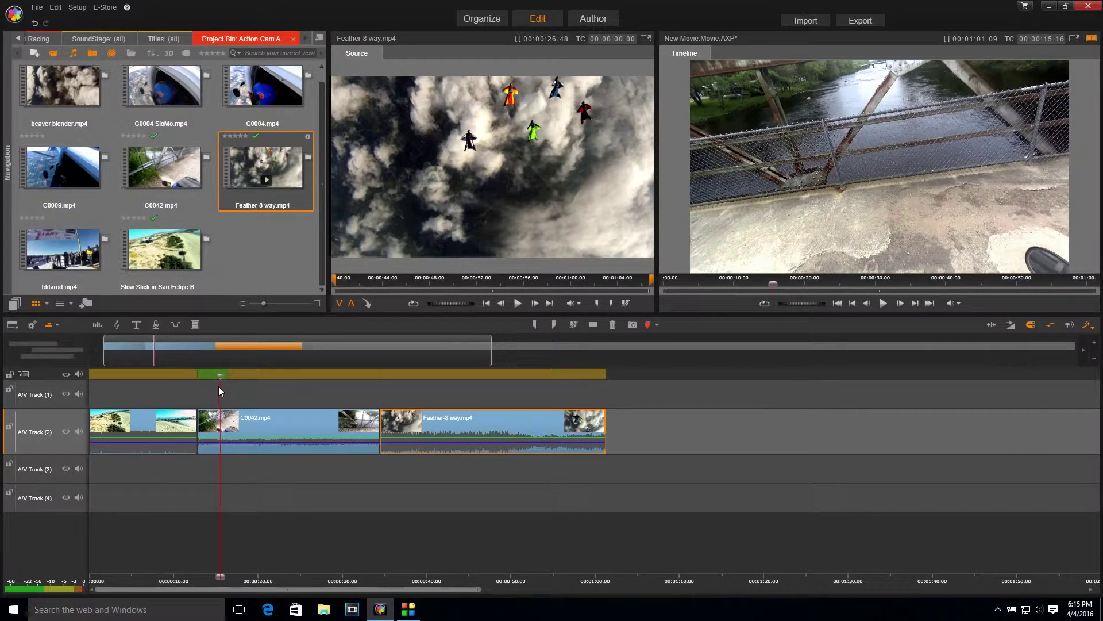